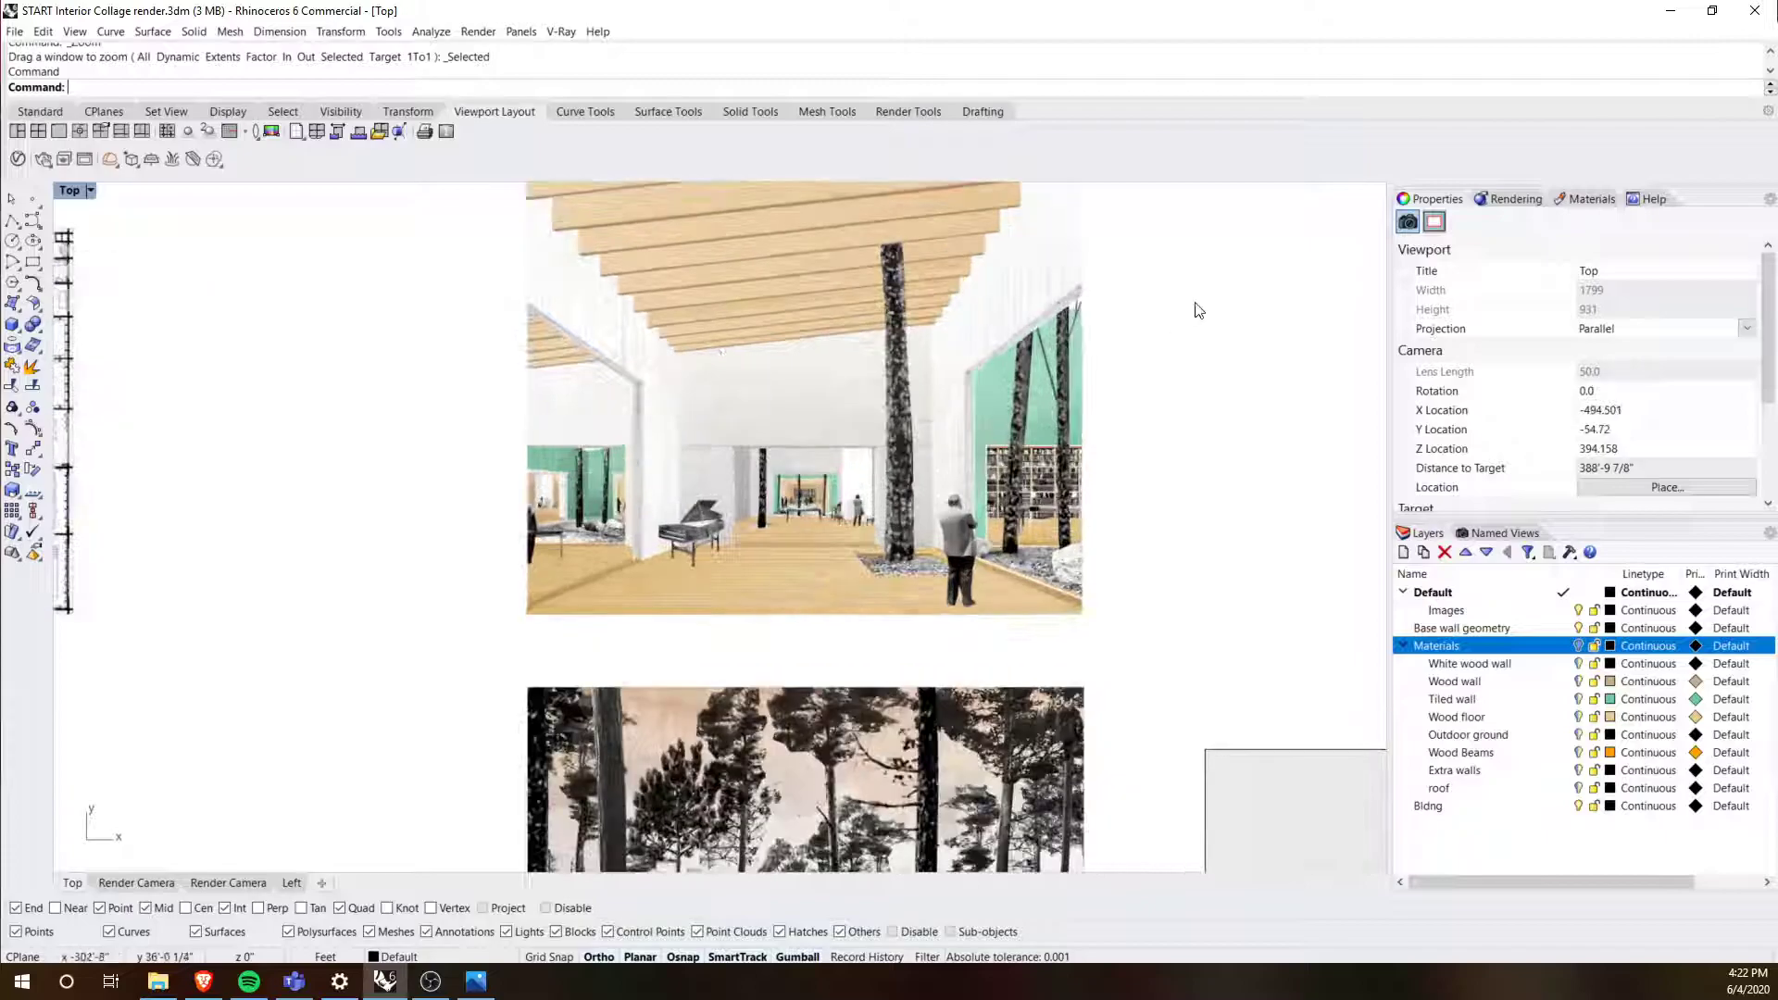
Step: Examine the interior collage and forest reference images, the floor plan and the model outline in the Top view
scroll(817, 480, up, 2)
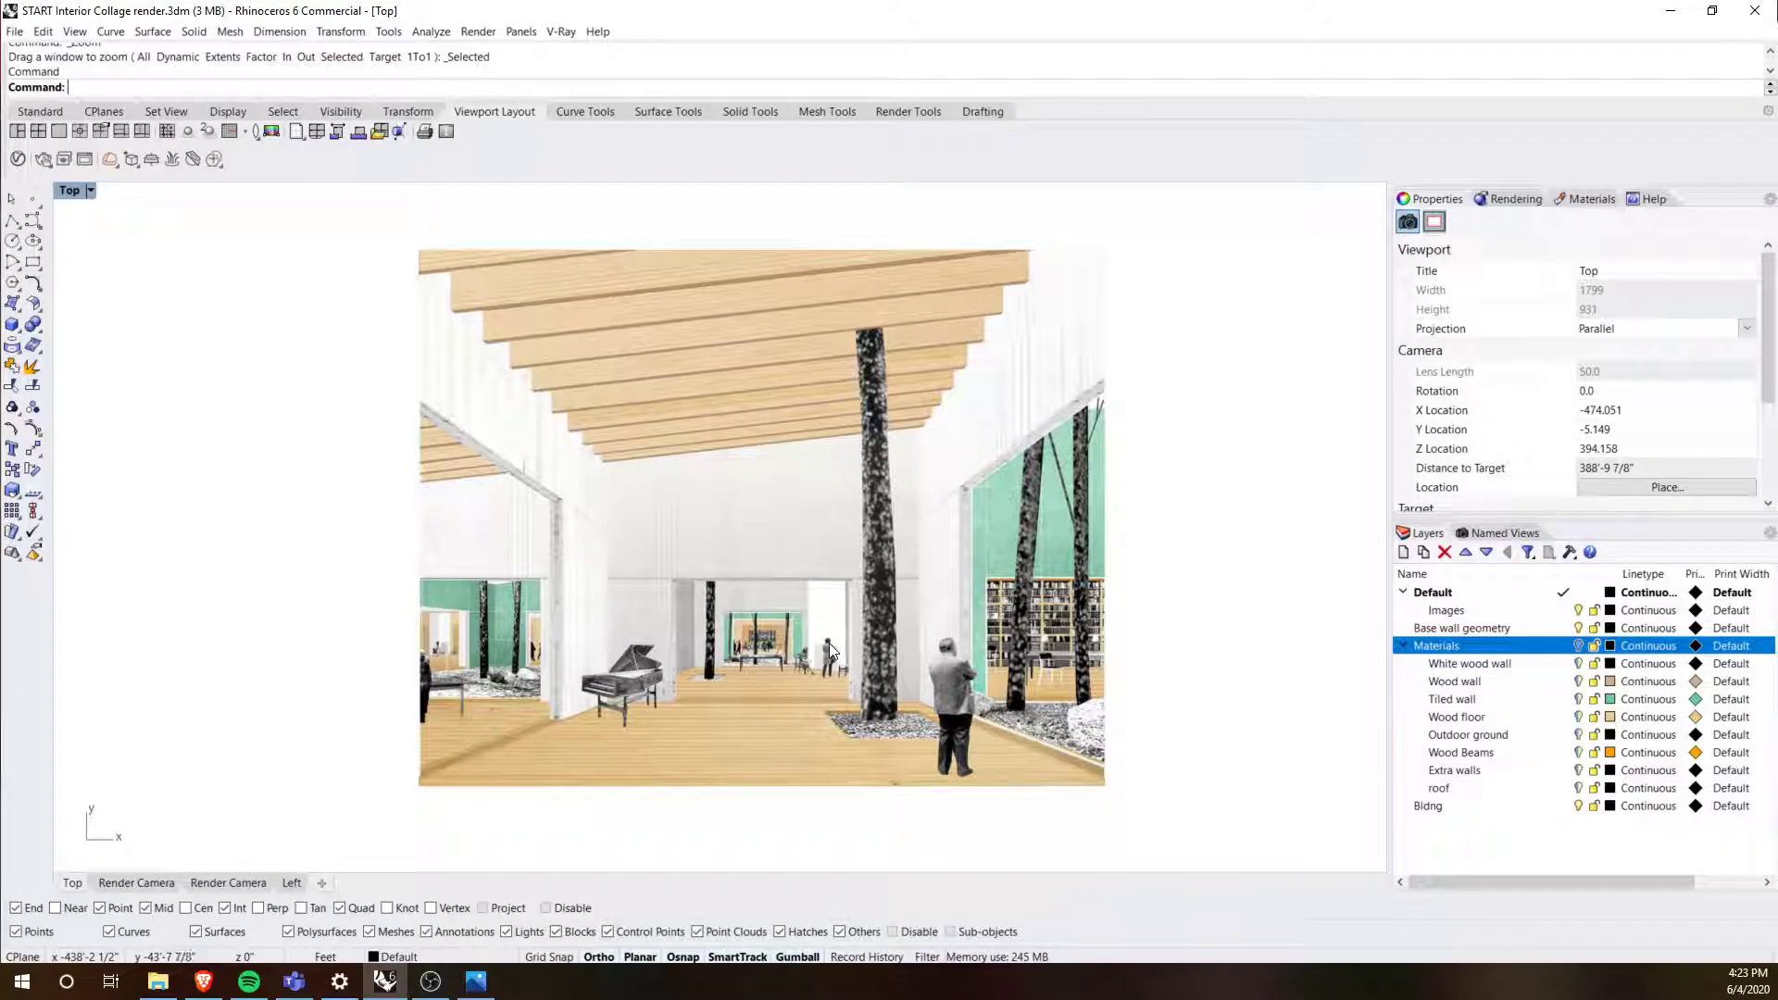
scroll(829, 643, down, 4)
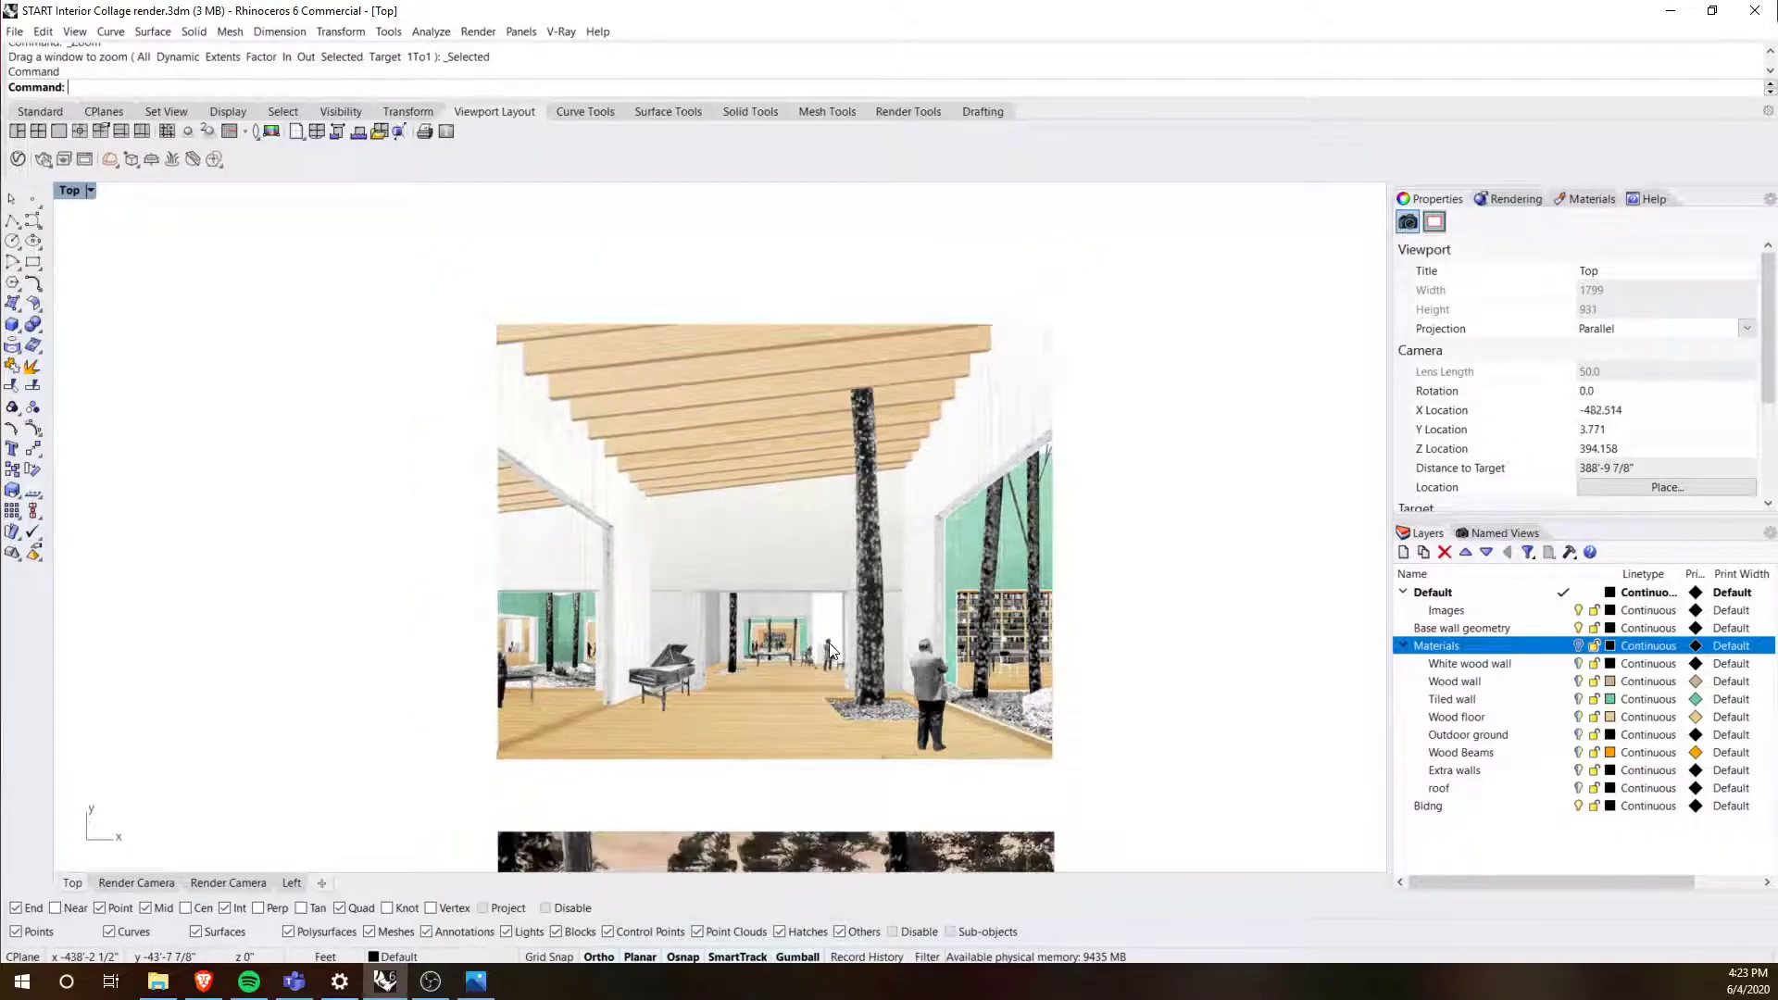
scroll(1074, 546, down, 4)
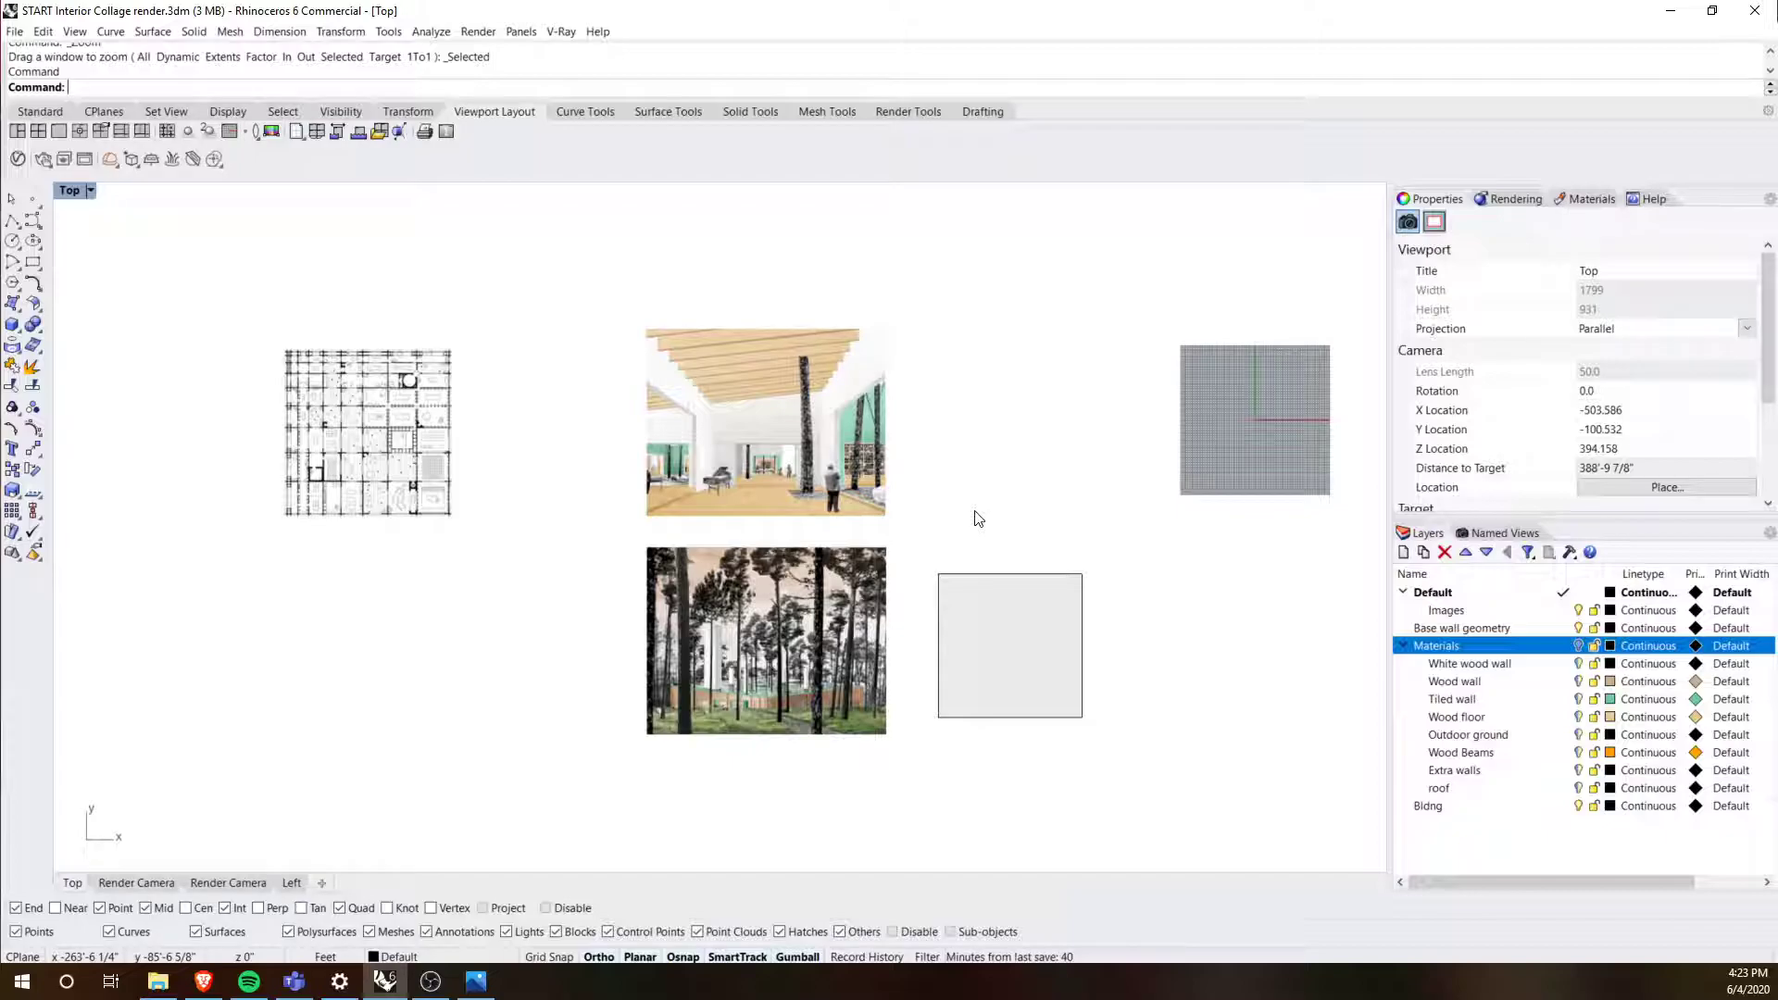
scroll(787, 357, up, 2)
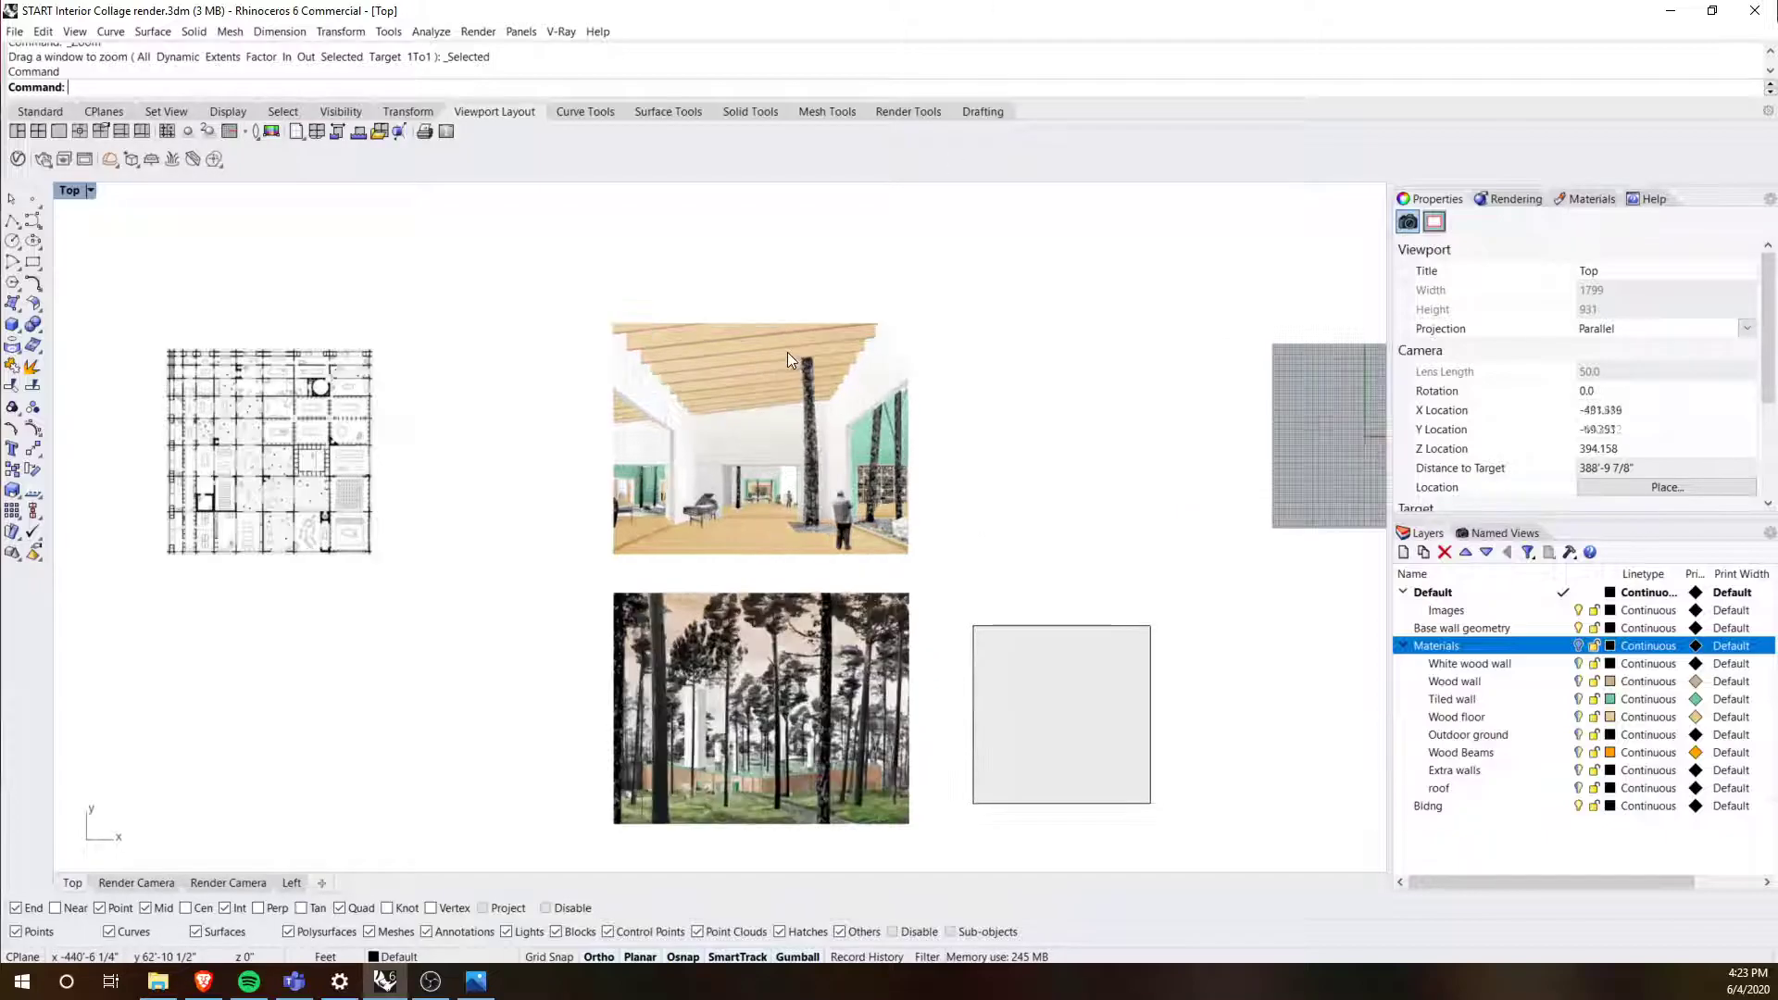
scroll(787, 360, up, 4)
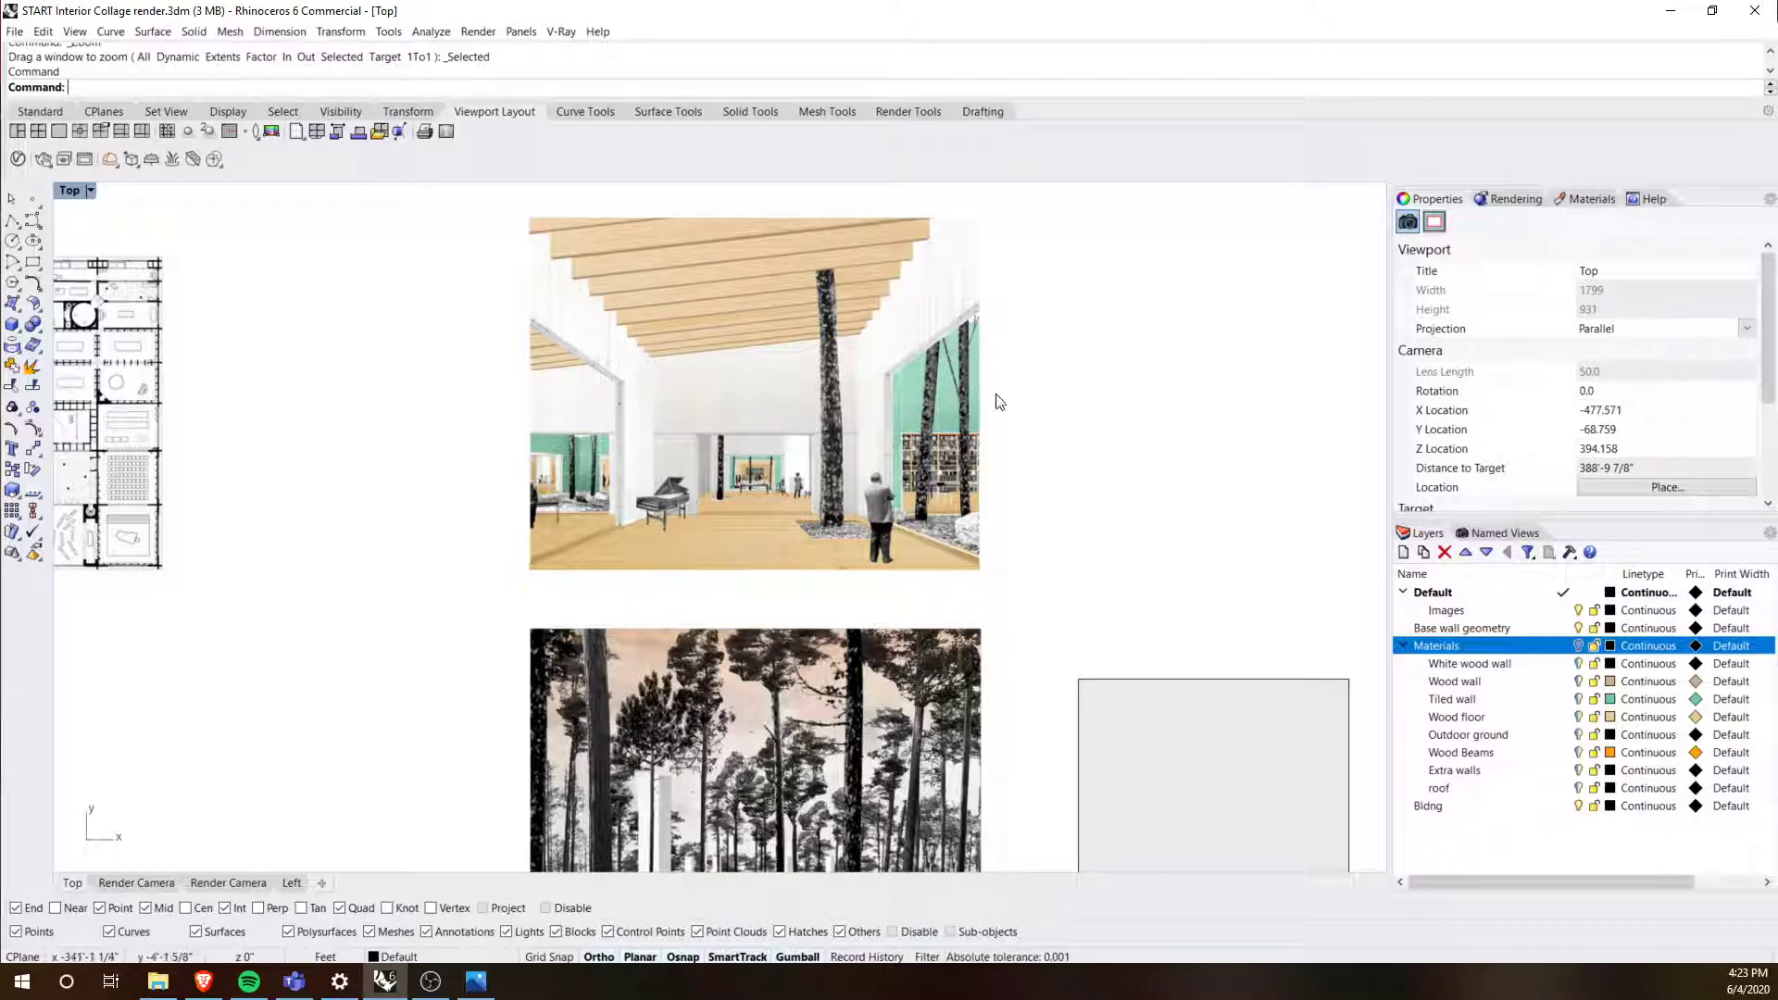
right_drag(735, 488, 774, 537)
scroll(882, 514, down, 4)
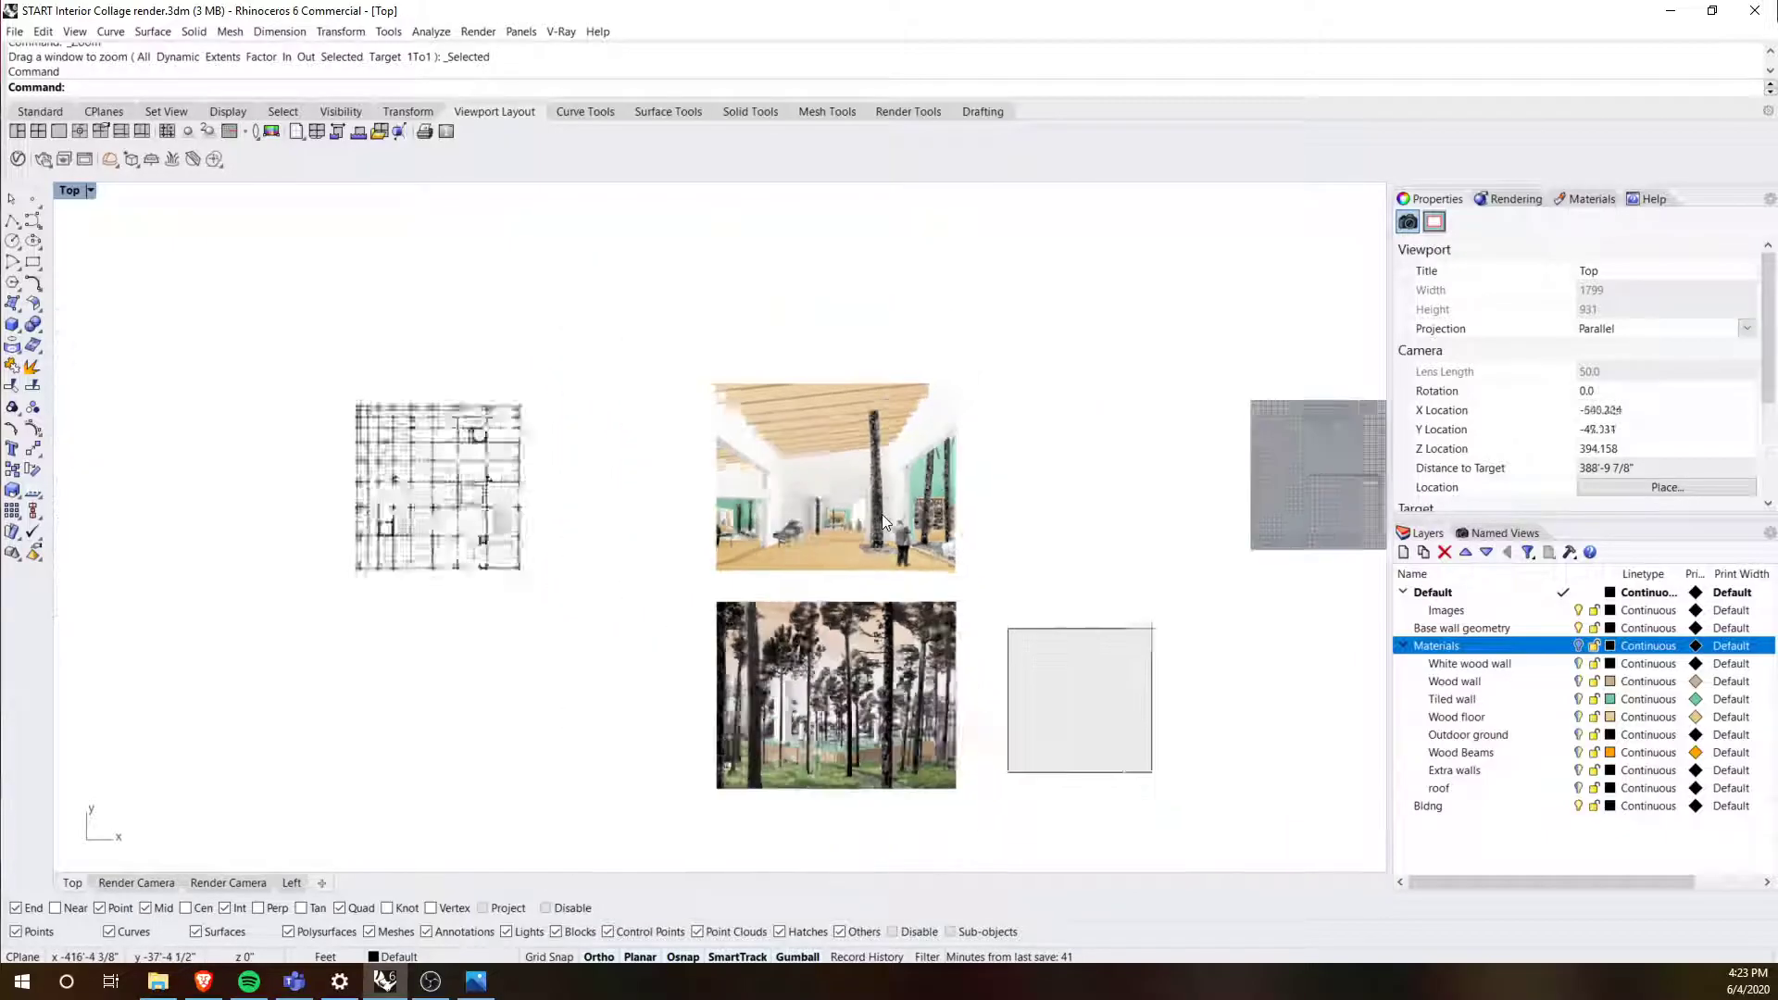
scroll(909, 497, up, 2)
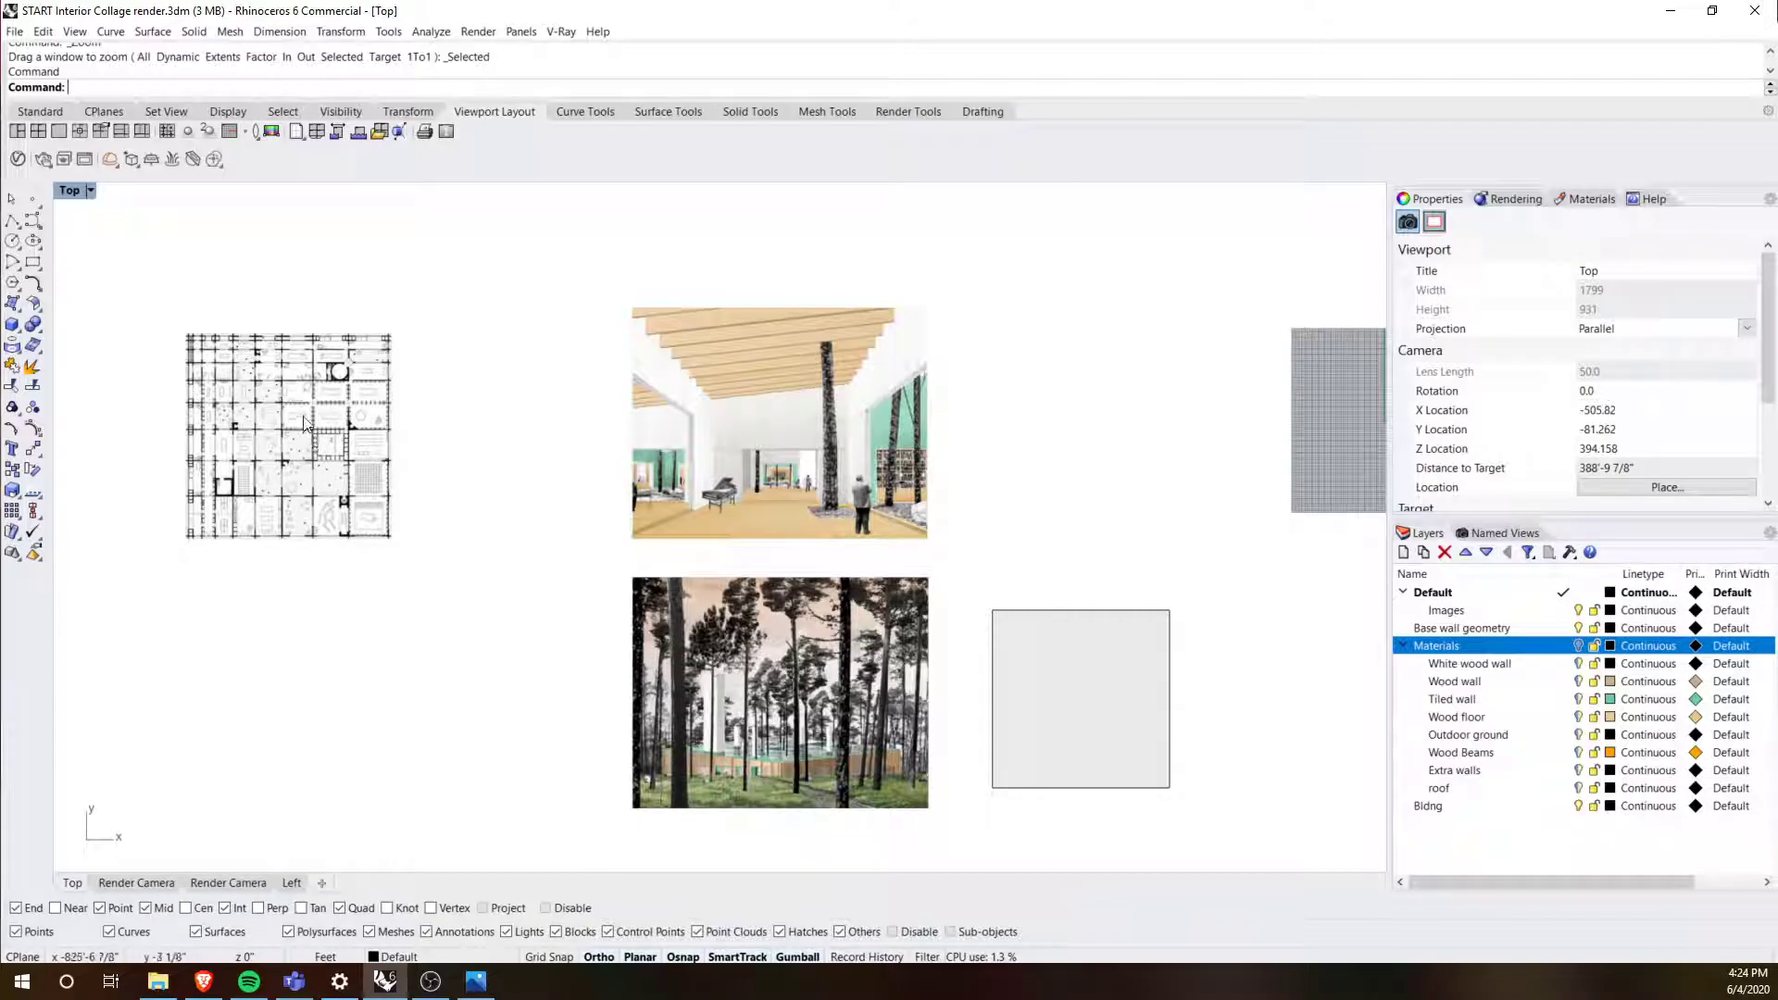
Step: Maximise the shaded perspective Render Camera viewport and examine the floor plan, reference images and building models from an angle
double_click(67, 192)
double_click(93, 541)
scroll(399, 628, down, 5)
right_drag(398, 620, 537, 469)
scroll(593, 515, up, 10)
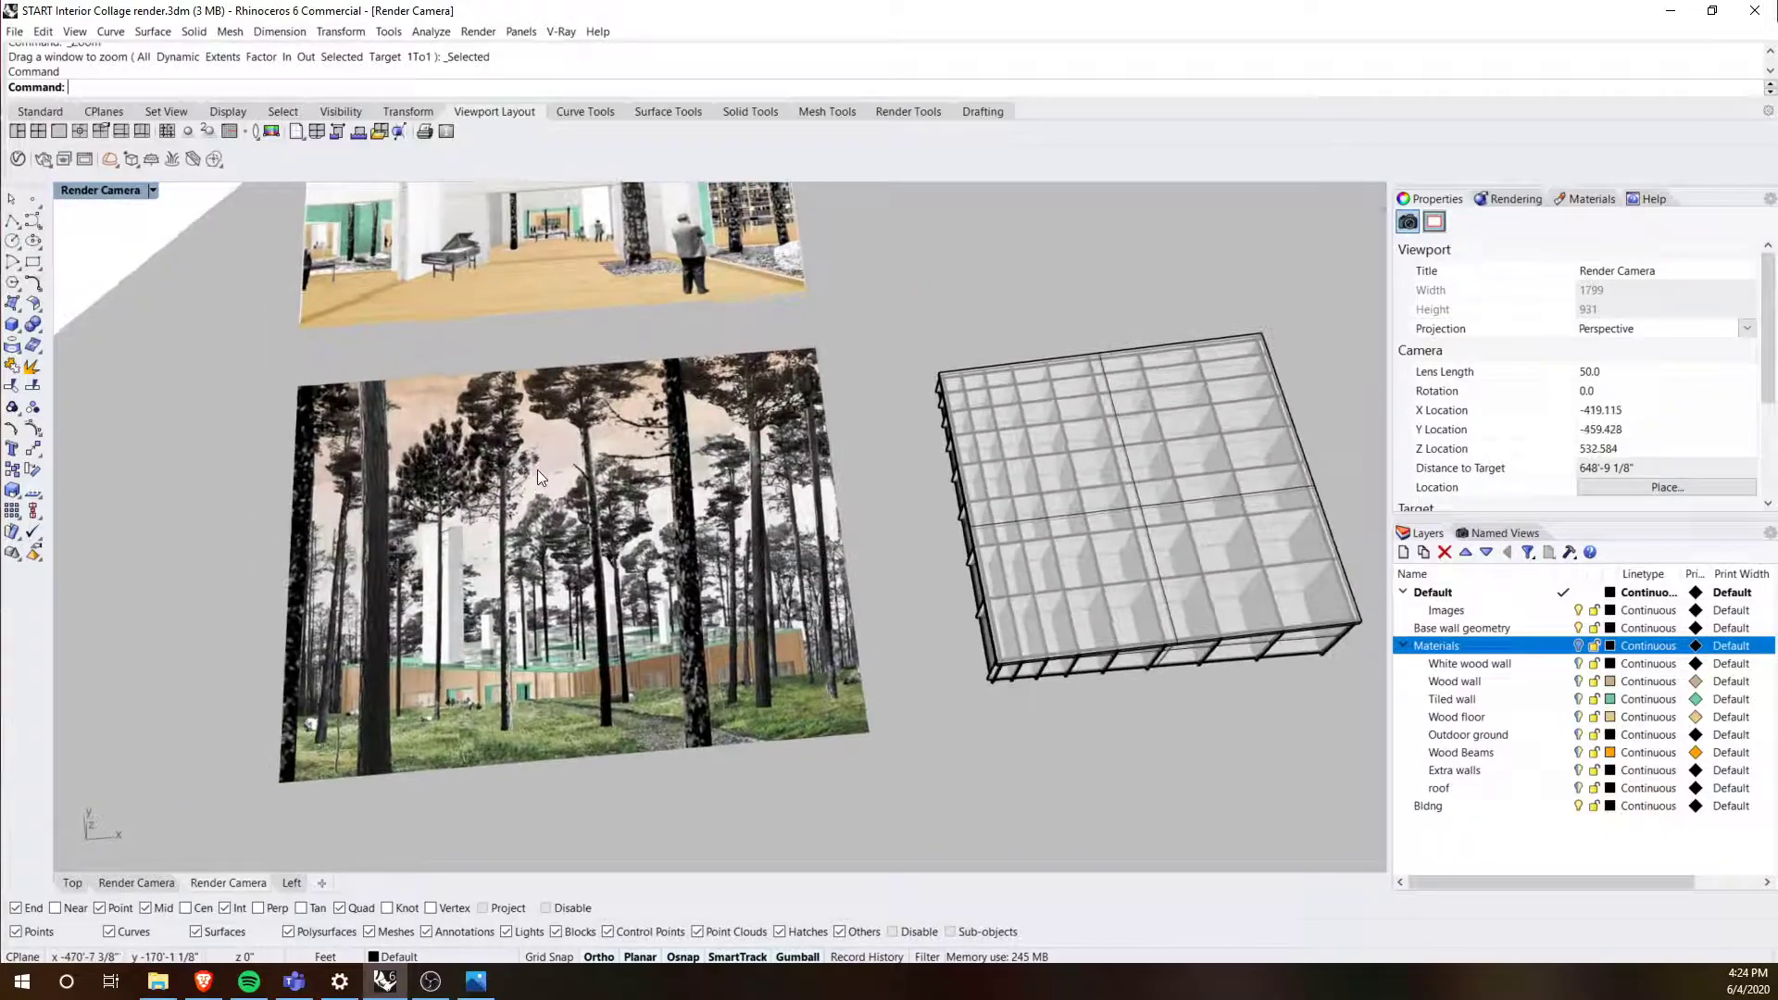
scroll(537, 469, down, 6)
scroll(339, 387, up, 2)
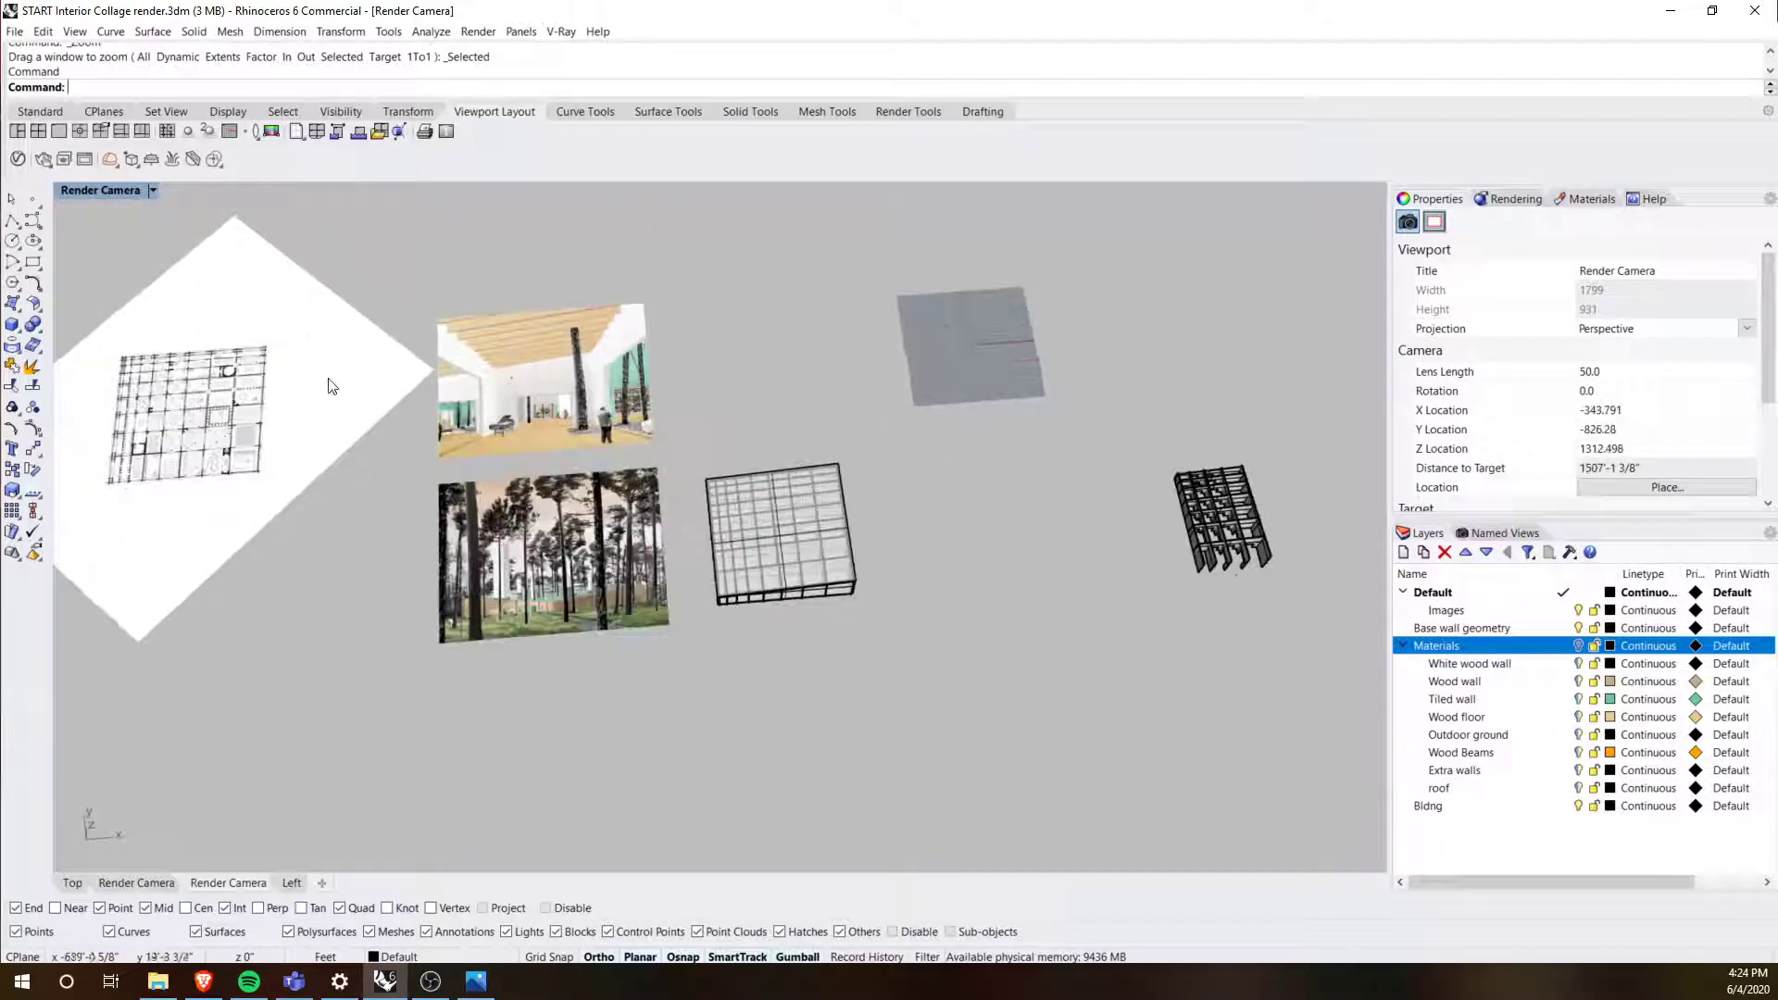
scroll(199, 426, up, 4)
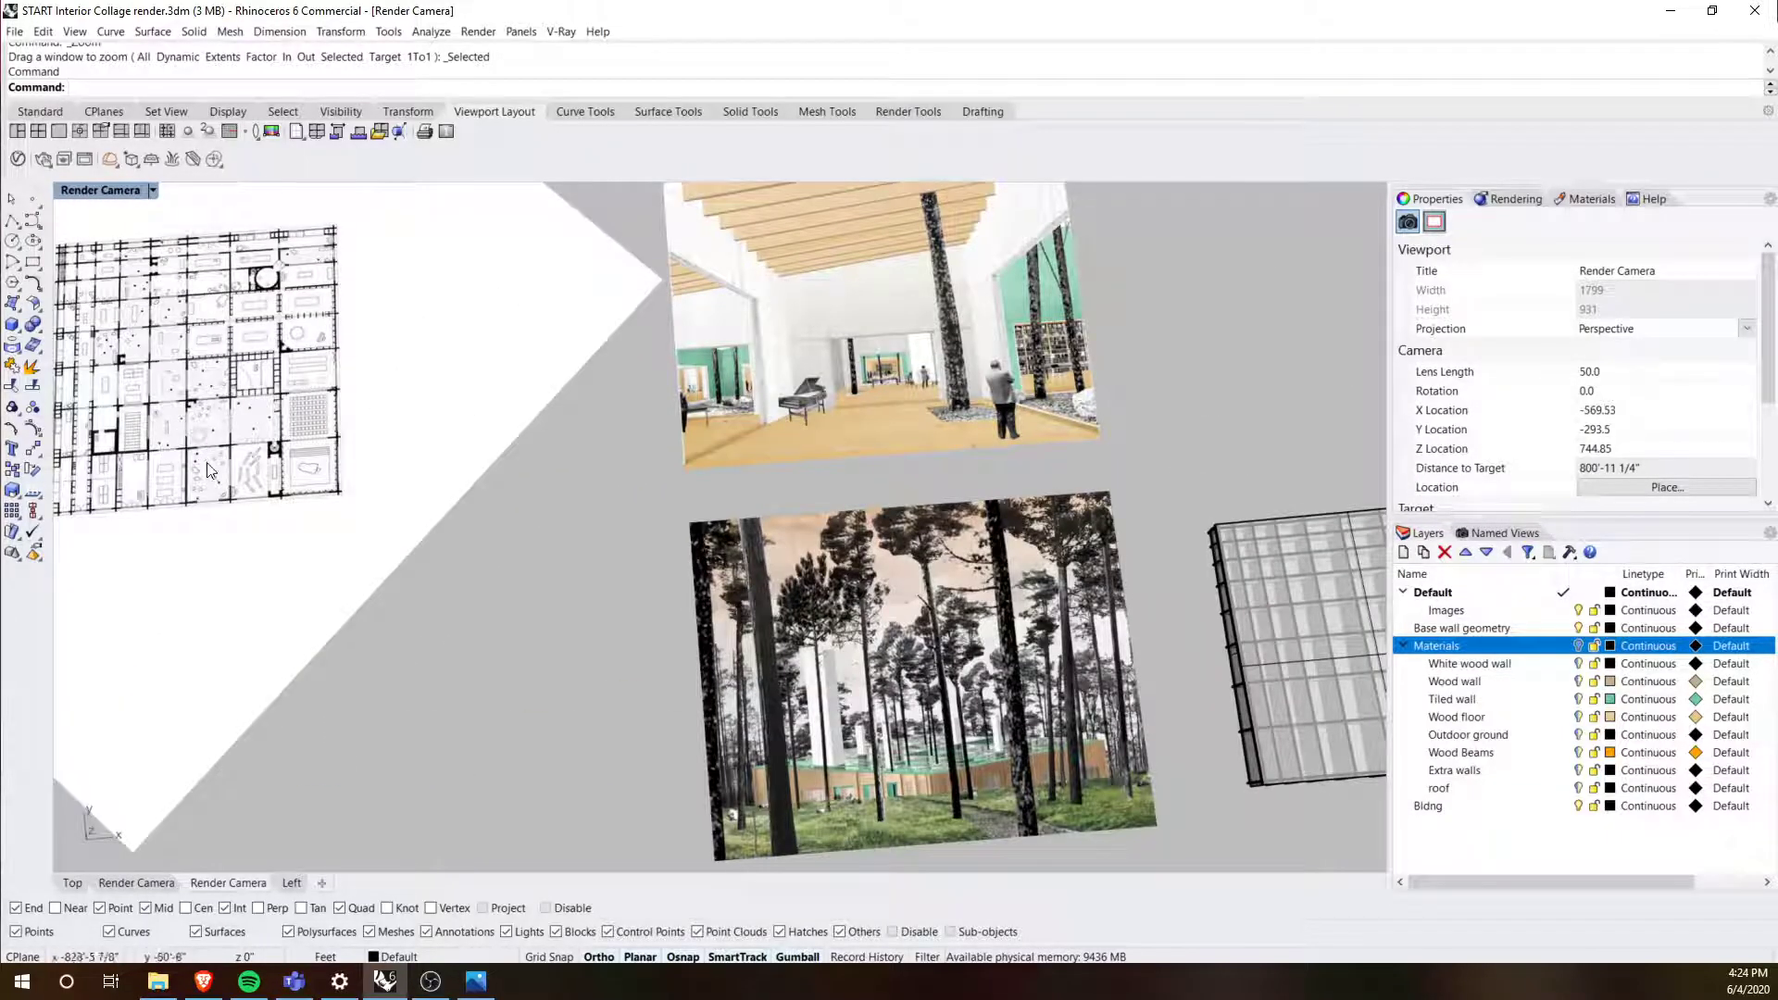
scroll(731, 481, down, 5)
right_drag(731, 482, 446, 453)
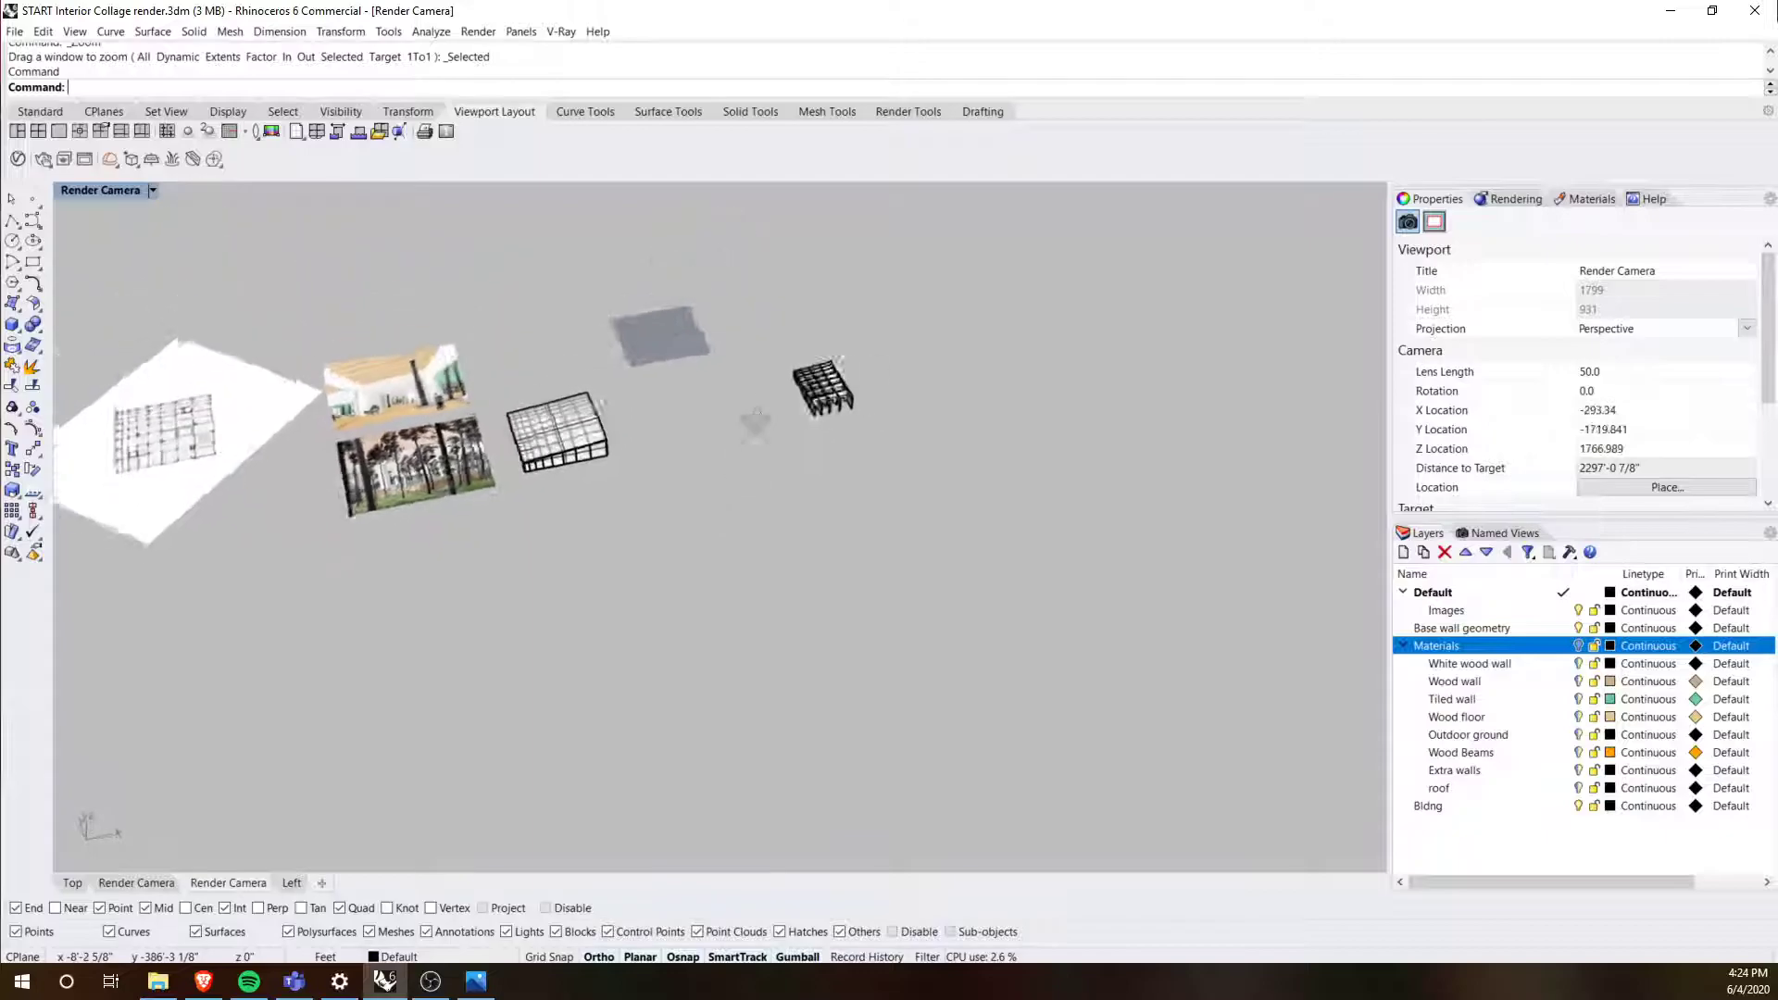
scroll(446, 452, up, 3)
Step: Return to the maximised Top viewport and examine the interior collage image beside the floor plan and forest image
double_click(78, 190)
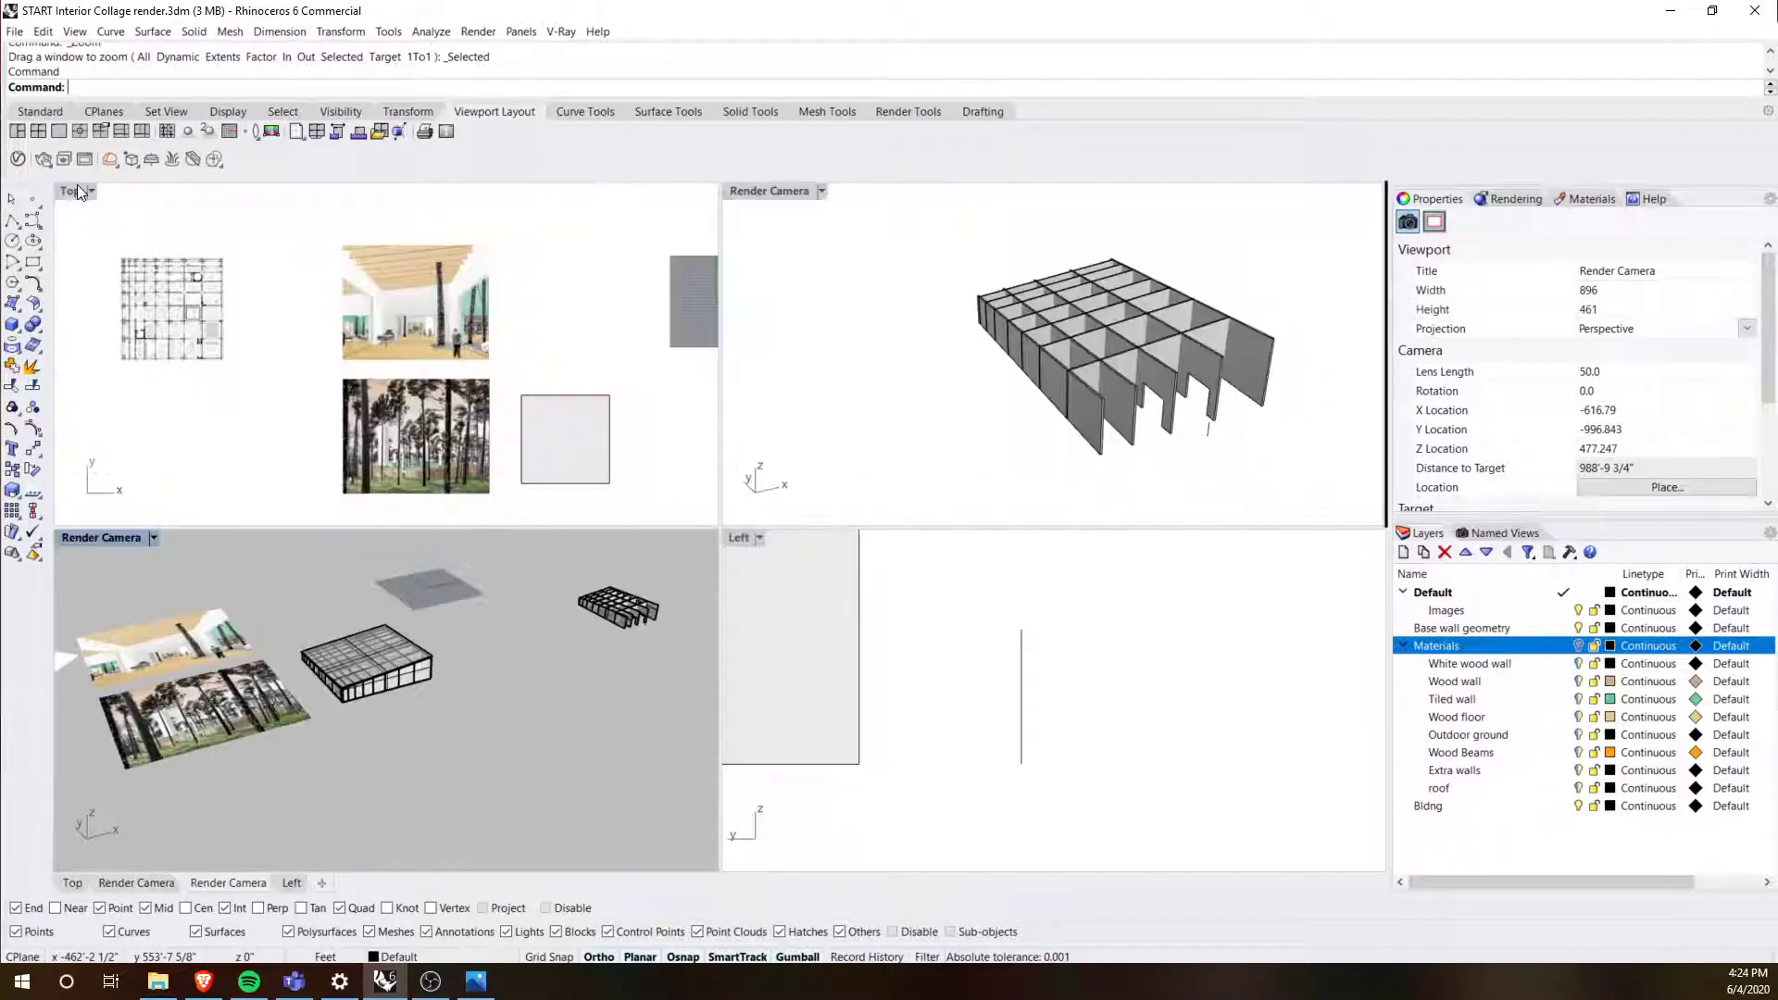
double_click(78, 190)
scroll(854, 421, up, 3)
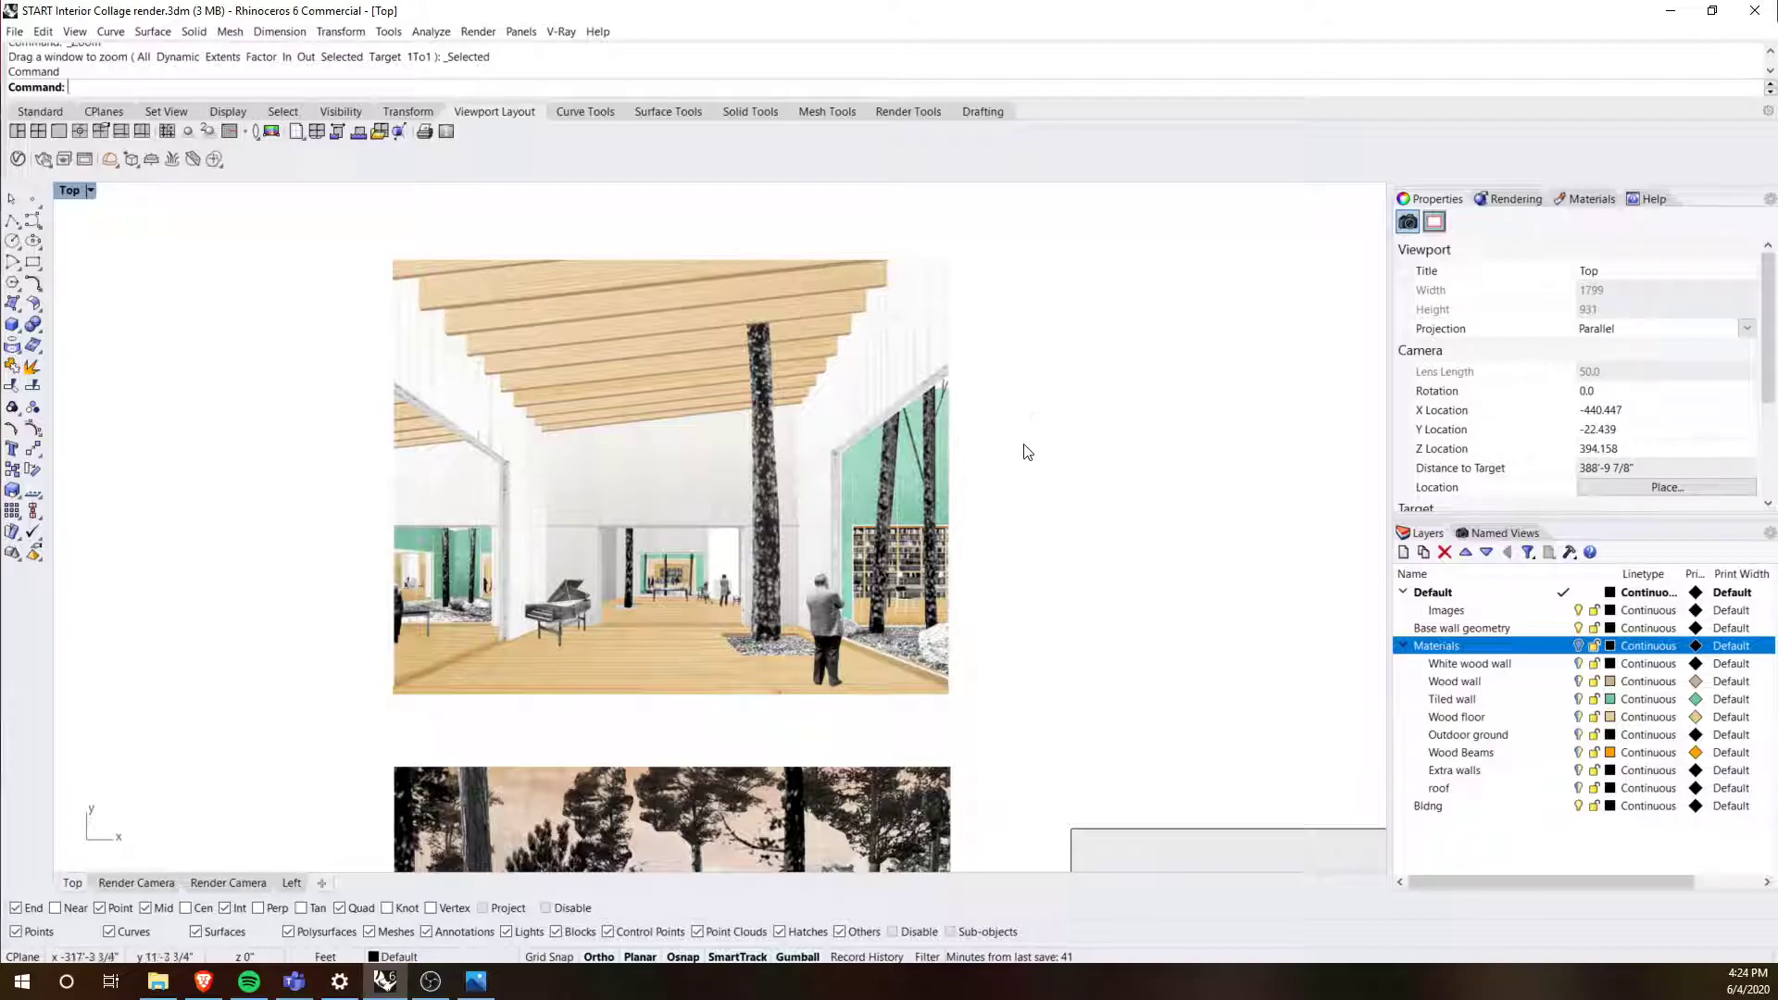
scroll(1021, 476, down, 1)
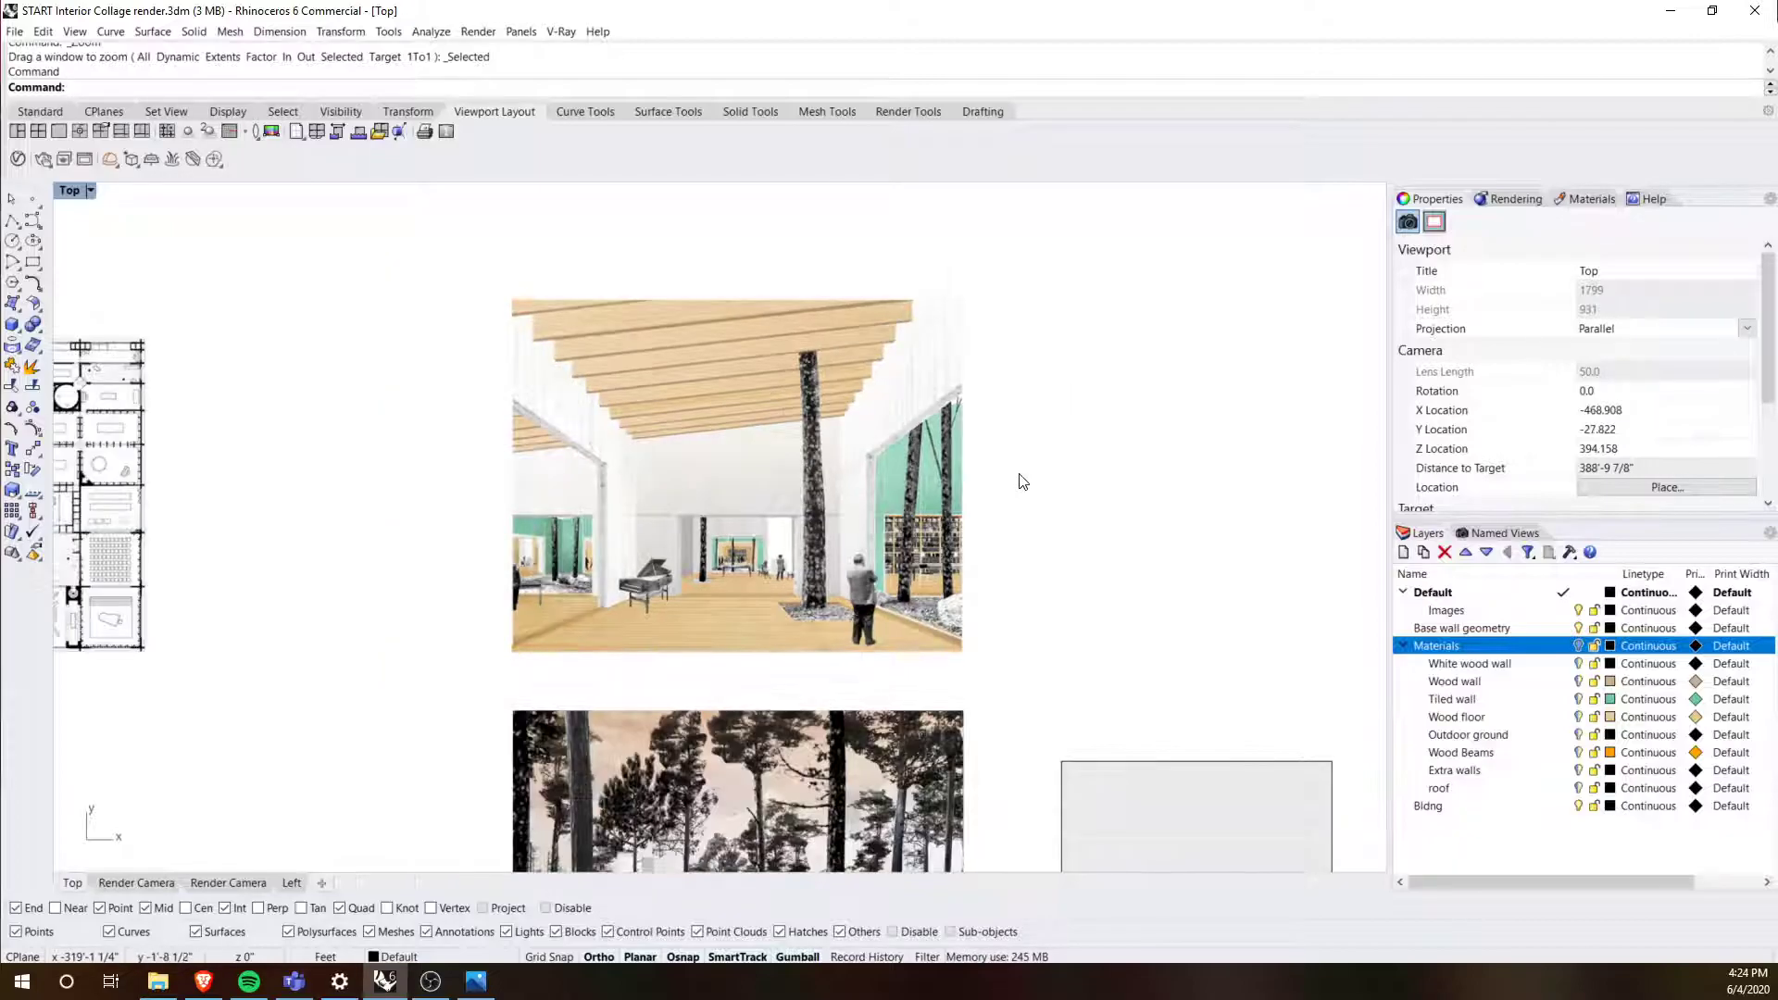
right_drag(1052, 521, 1063, 501)
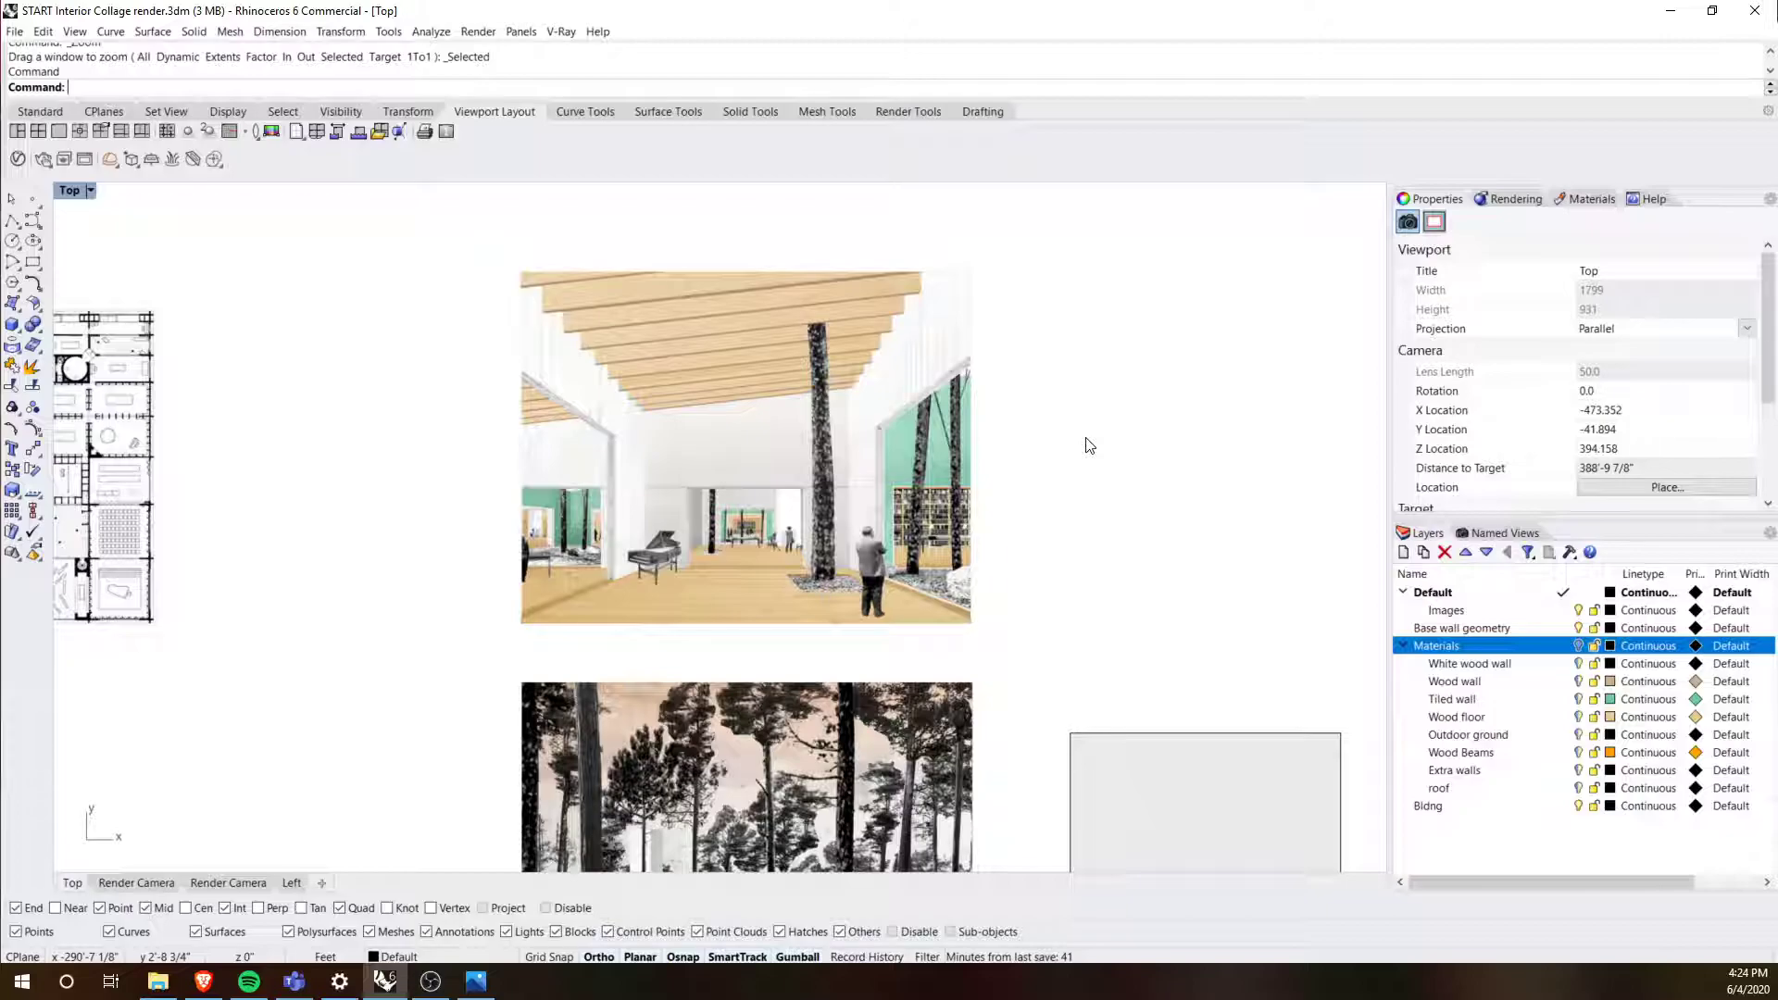
scroll(1085, 446, down, 2)
scroll(1135, 512, down, 1)
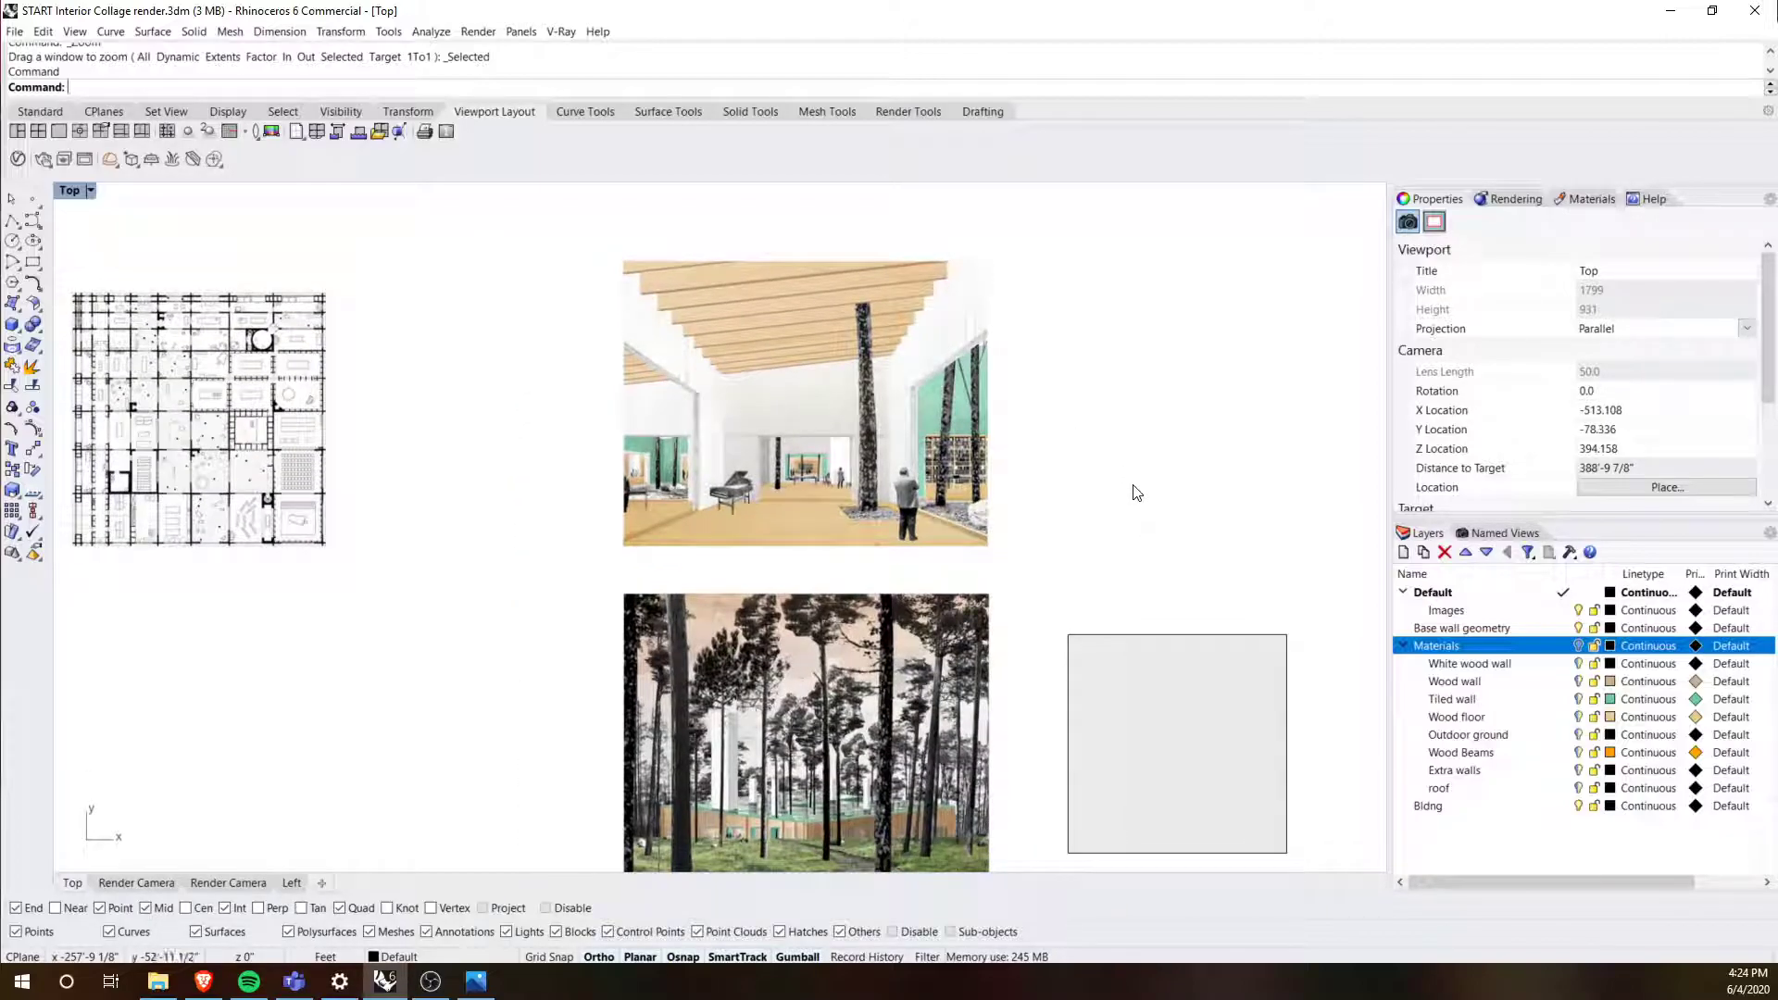
scroll(1129, 477, down, 2)
right_drag(1123, 464, 991, 460)
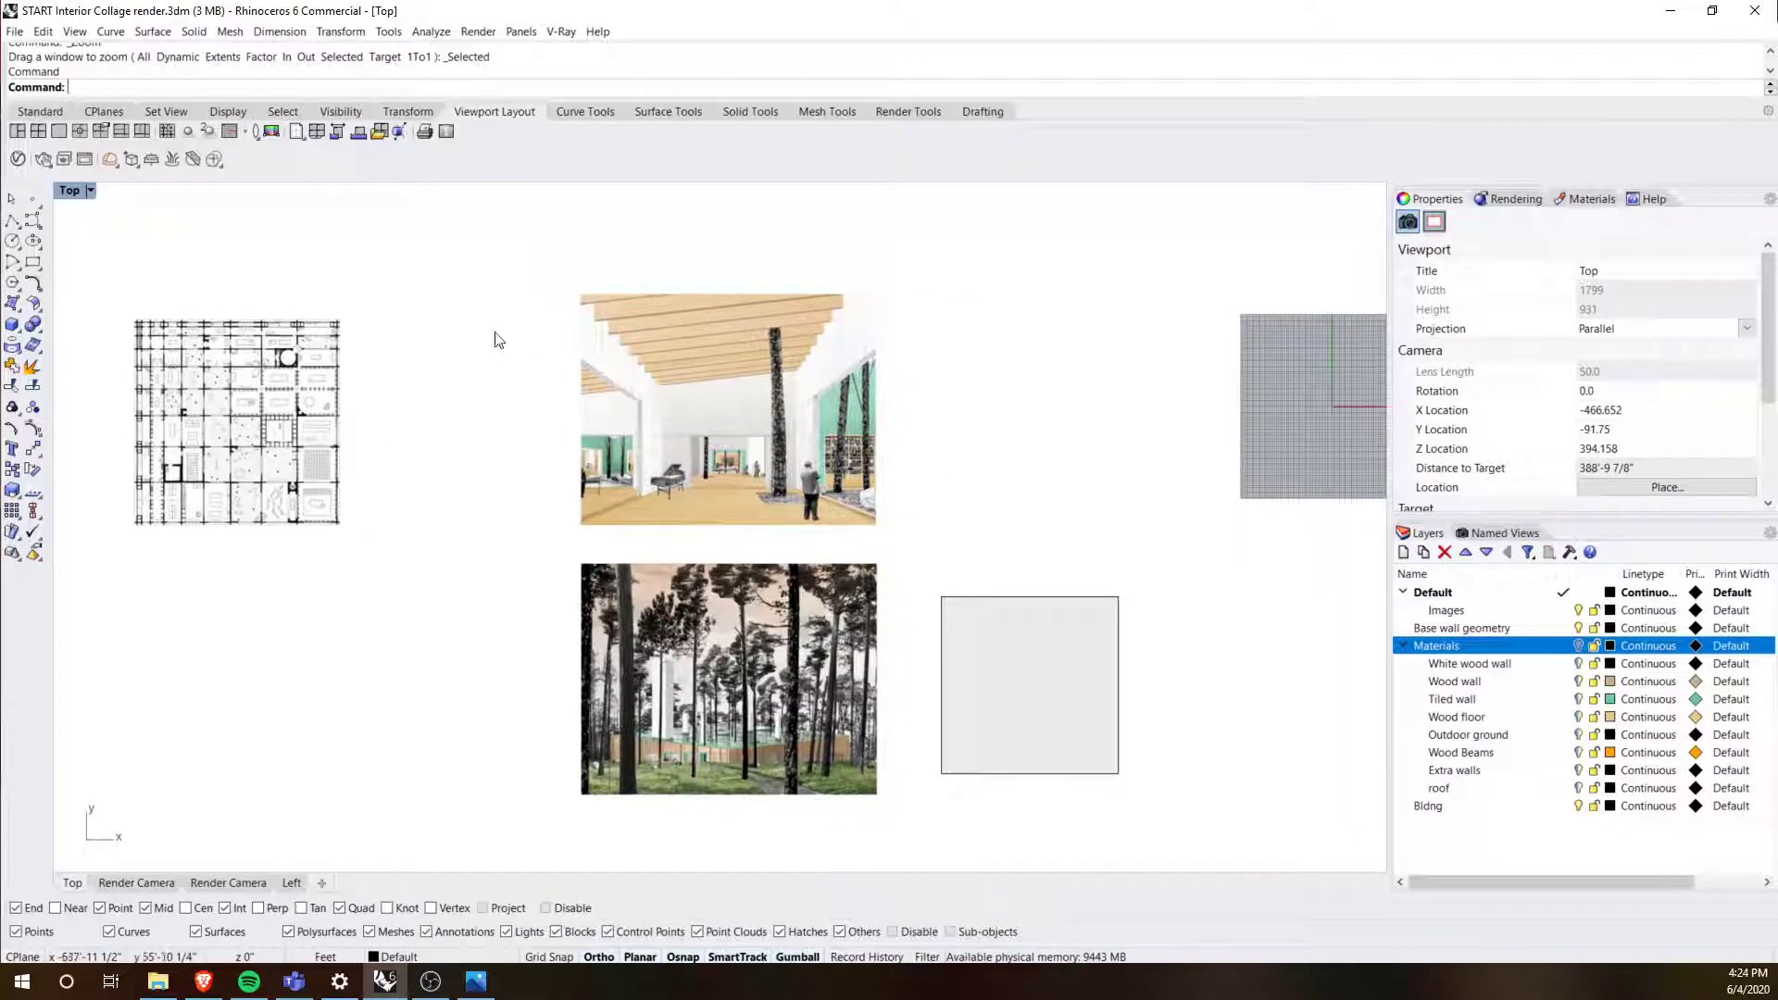
Step: Maximise the shaded perspective Render Camera viewport again and hide the Bldng layer
double_click(71, 191)
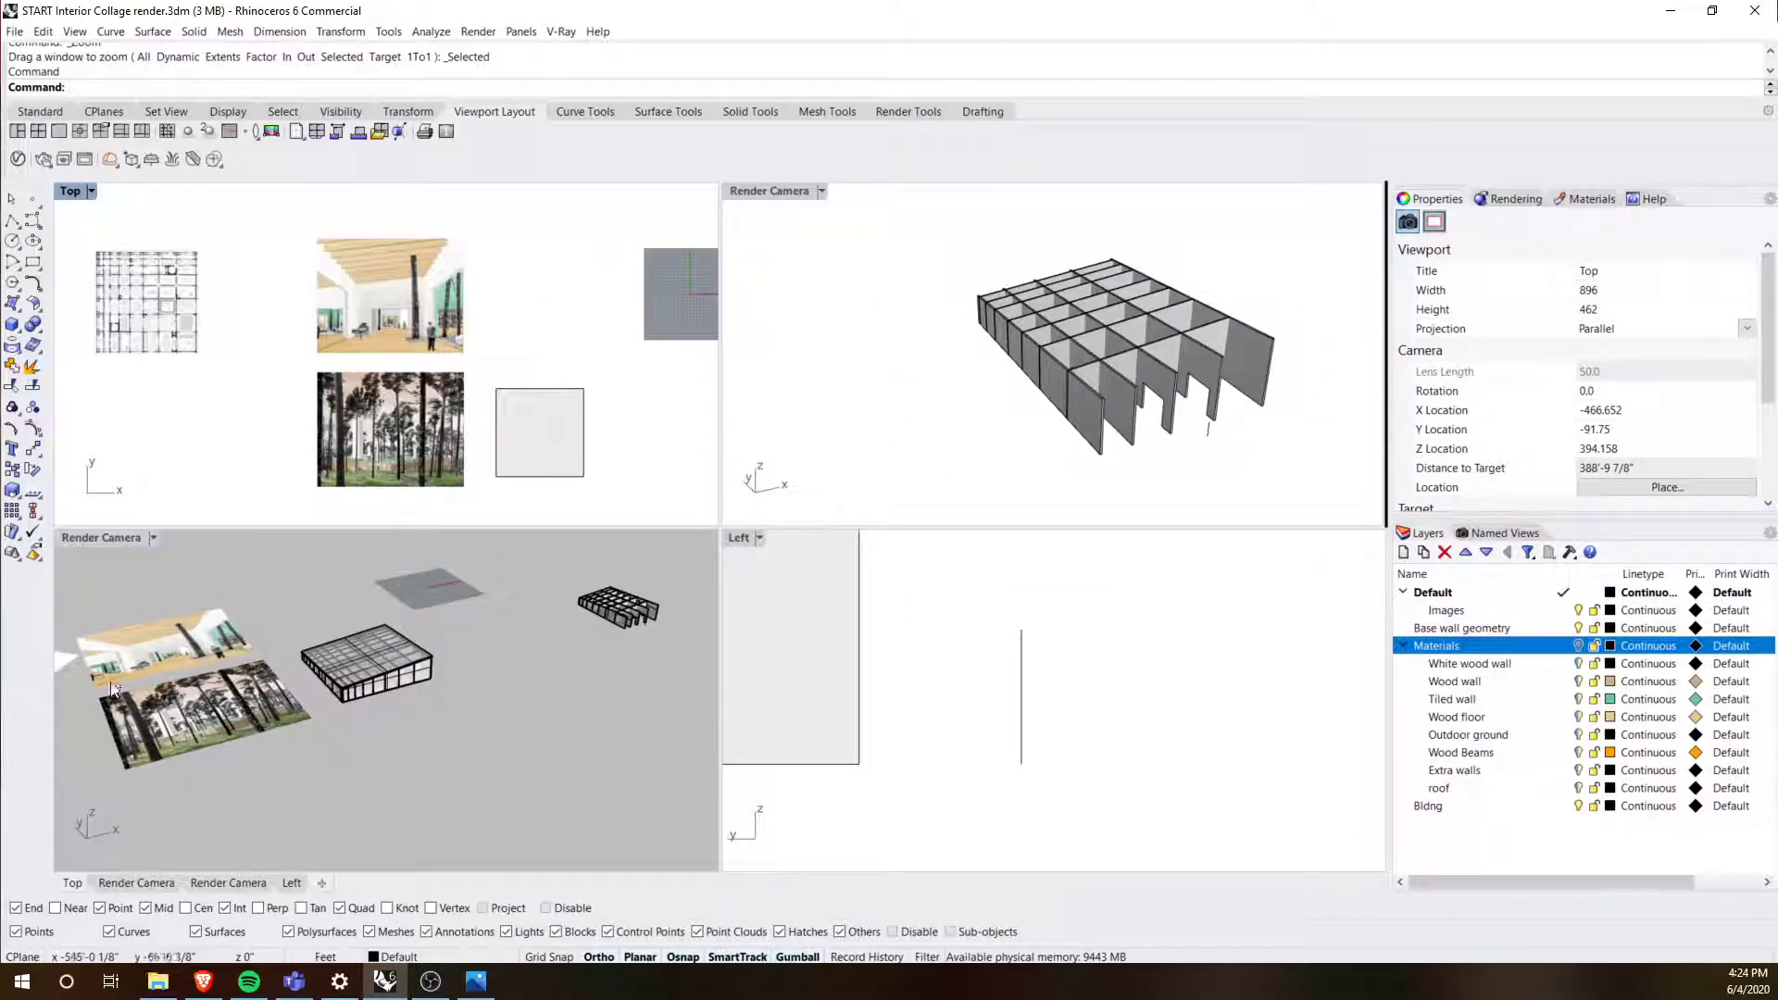
double_click(104, 537)
scroll(653, 463, up, 5)
right_drag(699, 462, 658, 464)
scroll(662, 467, down, 4)
shift+right_drag(744, 504, 607, 487)
shift+right_drag(1330, 377, 1149, 519)
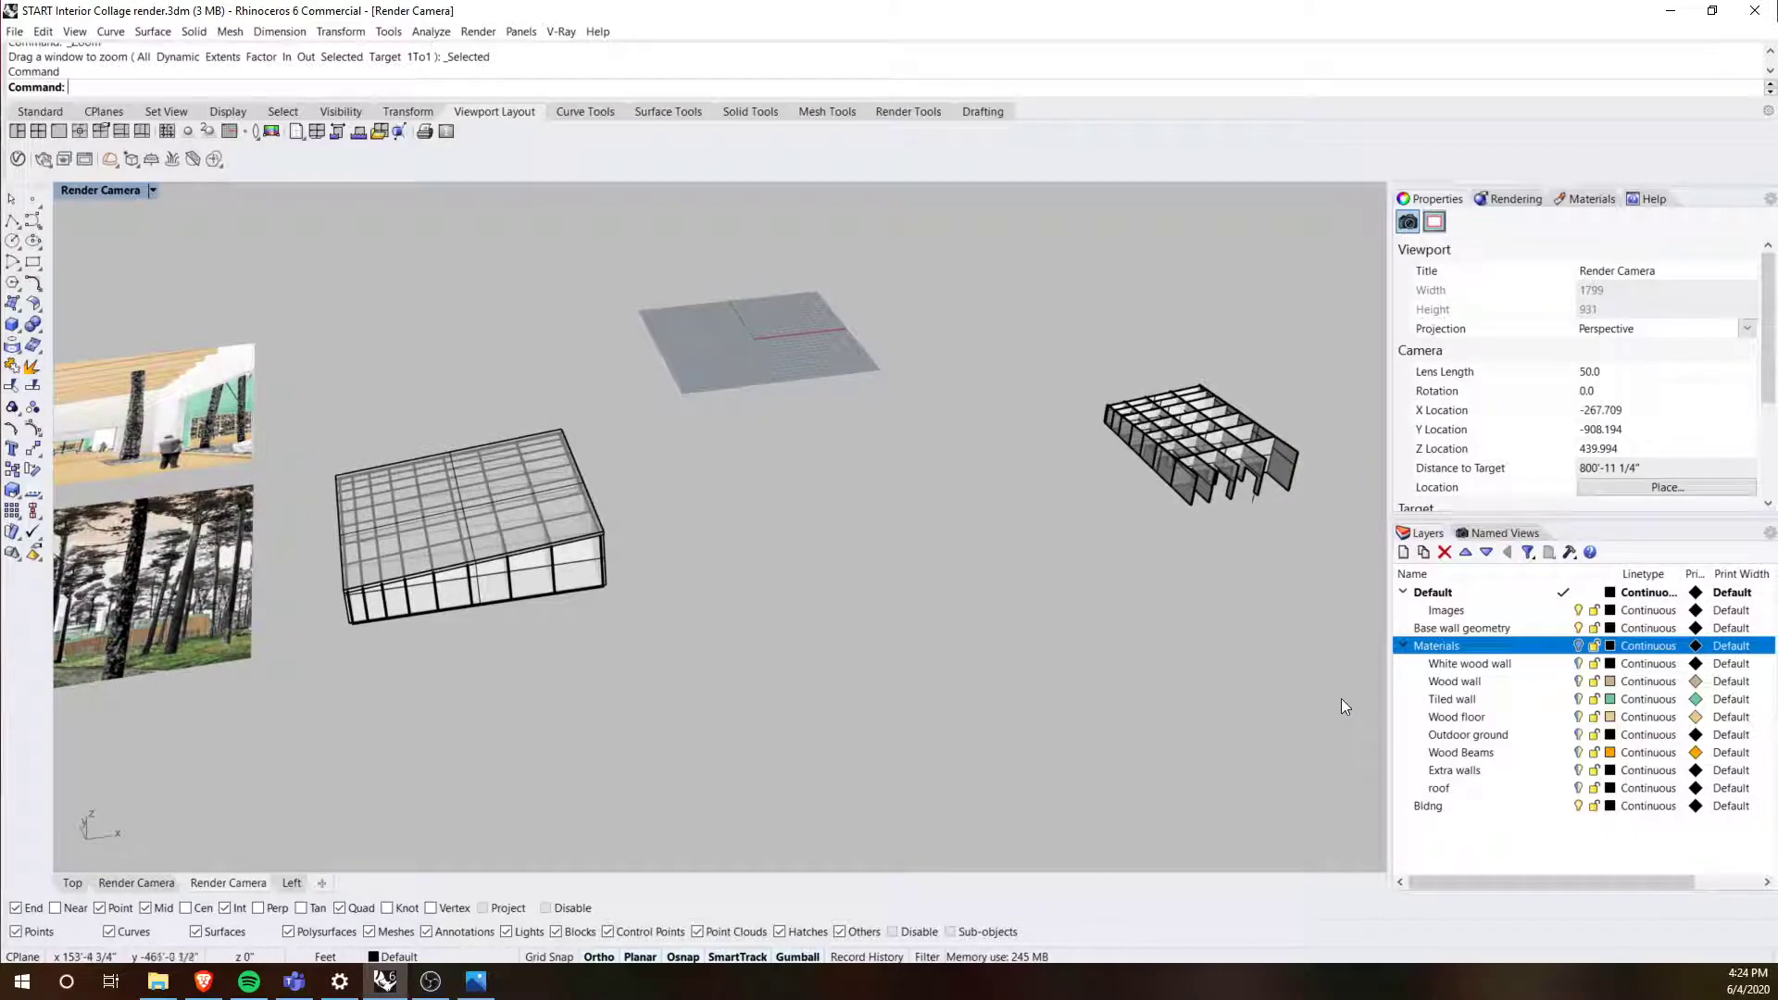
click(1578, 807)
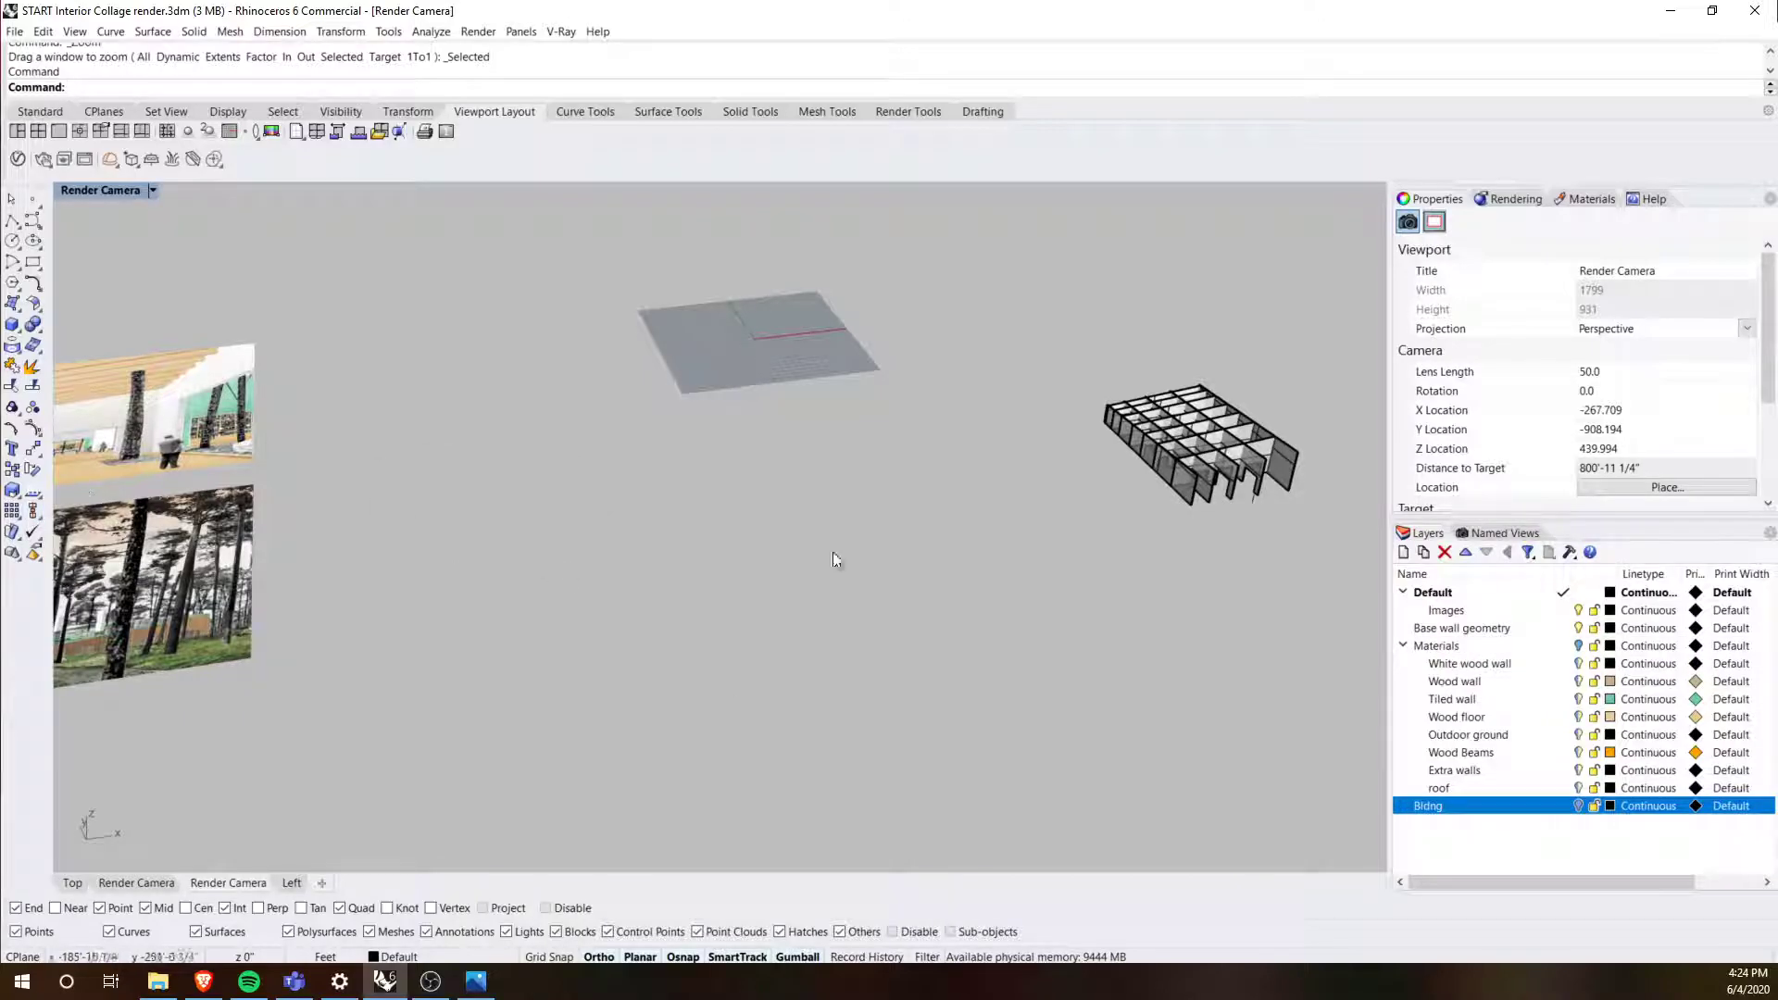
Step: Zoom to the selected base wall model and examine its wall grid and doorways from inside and from above
right_drag(701, 558, 1081, 619)
drag(1074, 556, 889, 400)
text(ZS)
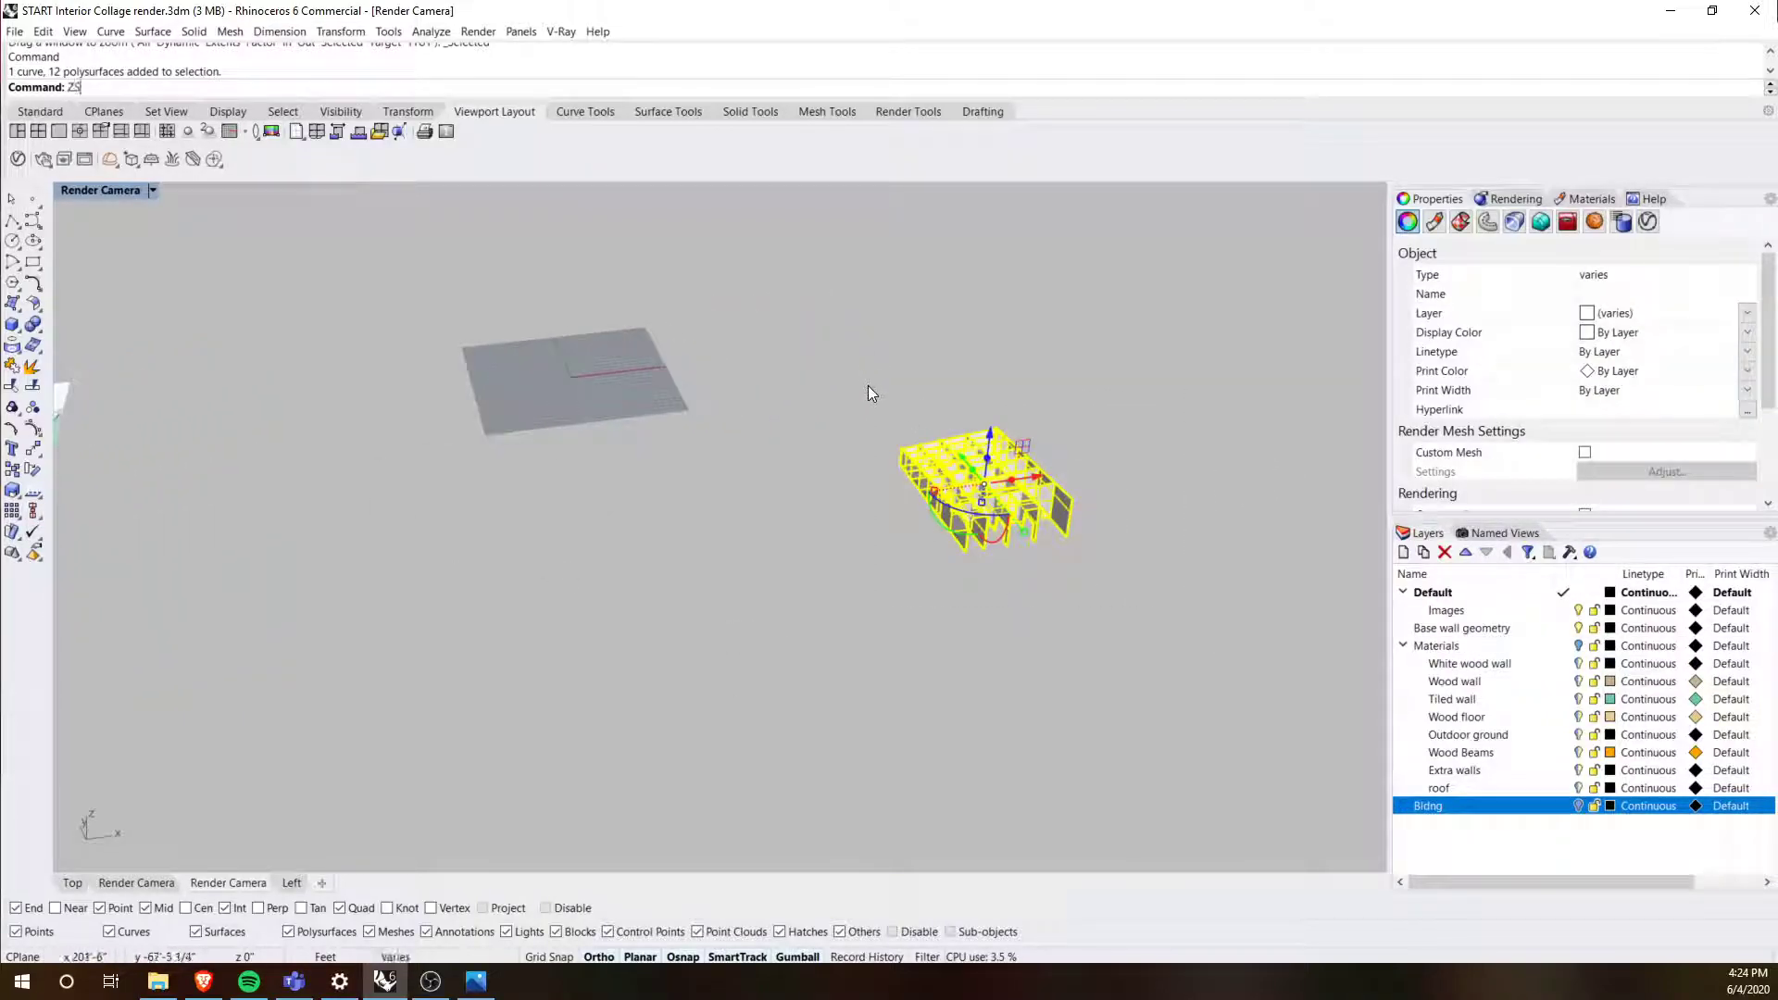
key(Return)
click(1111, 411)
right_drag(1083, 713, 1050, 608)
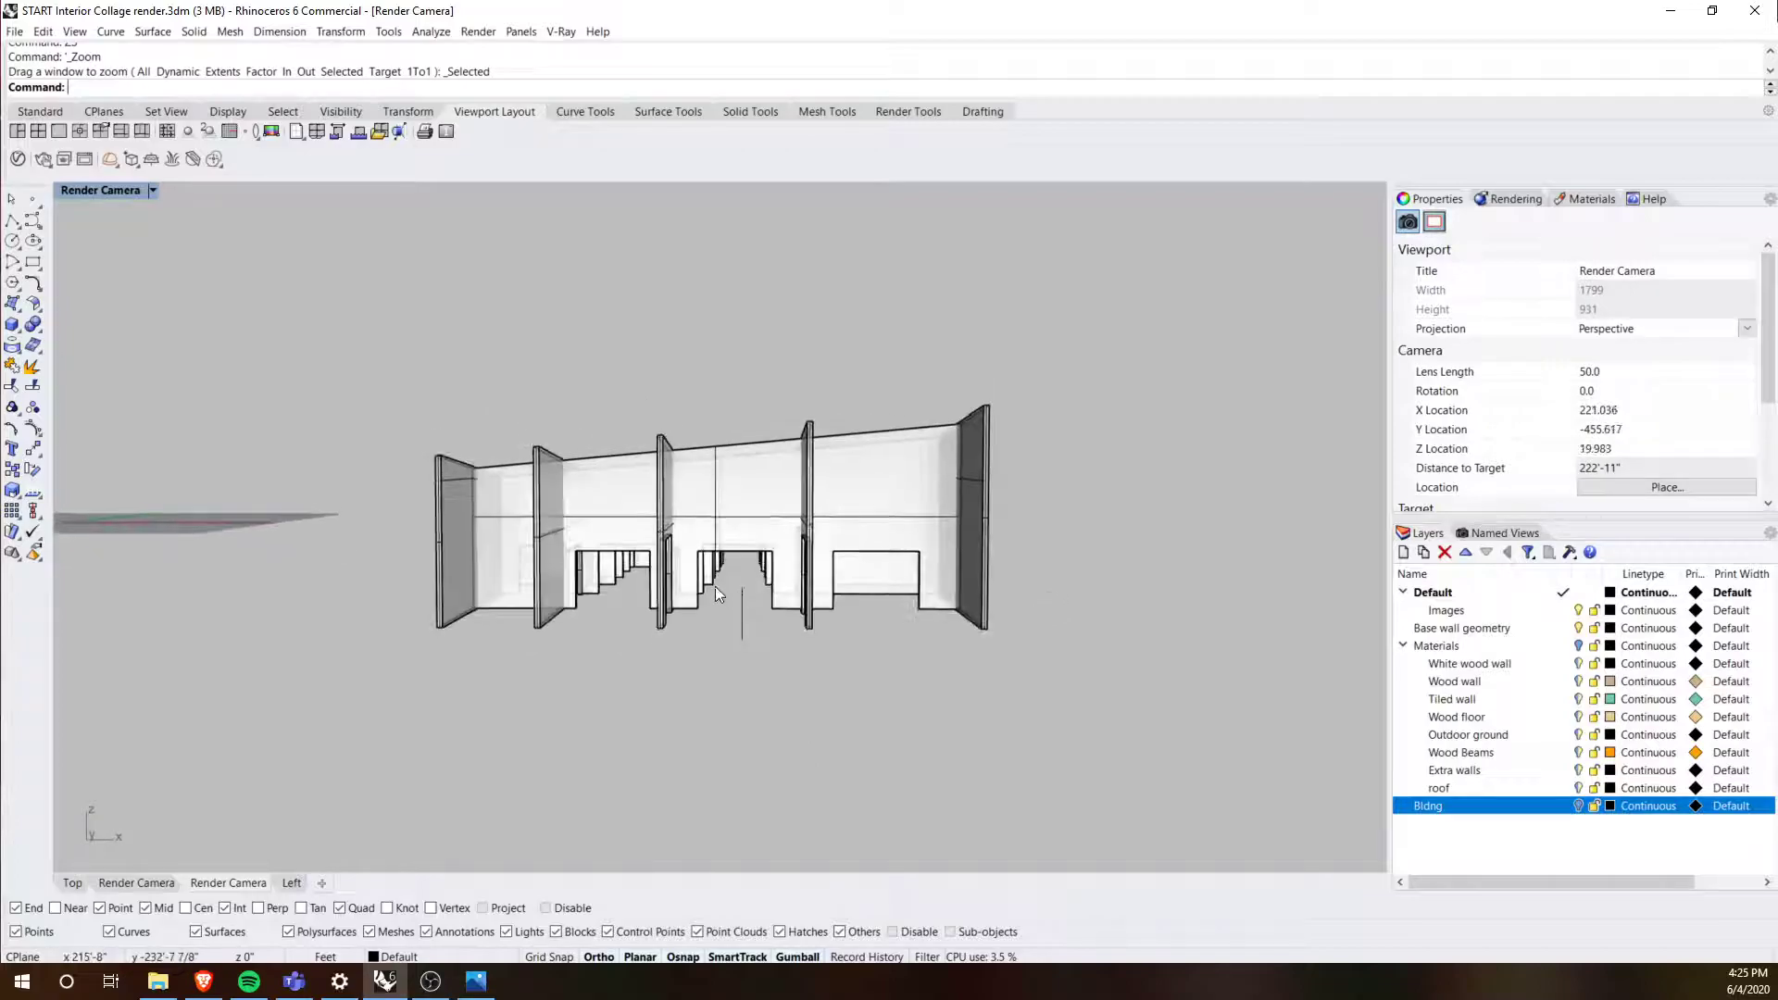
scroll(717, 587, up, 10)
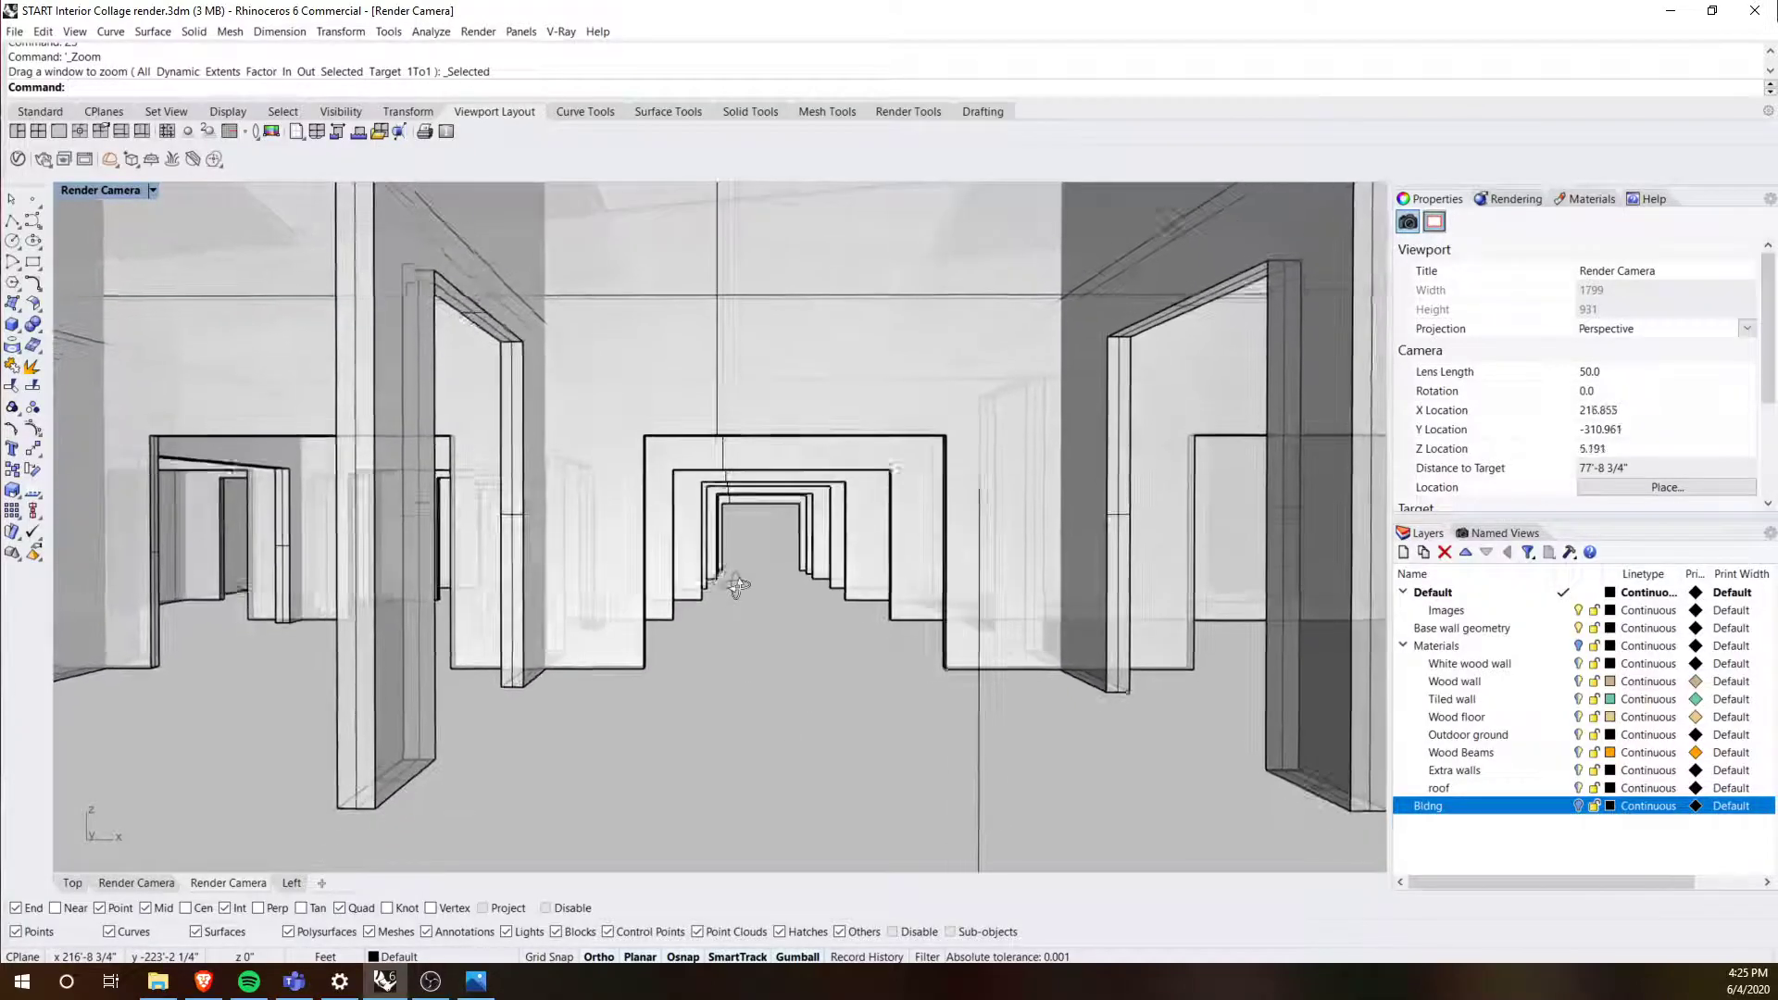
right_drag(737, 585, 736, 588)
right_drag(783, 393, 782, 476)
scroll(781, 492, down, 8)
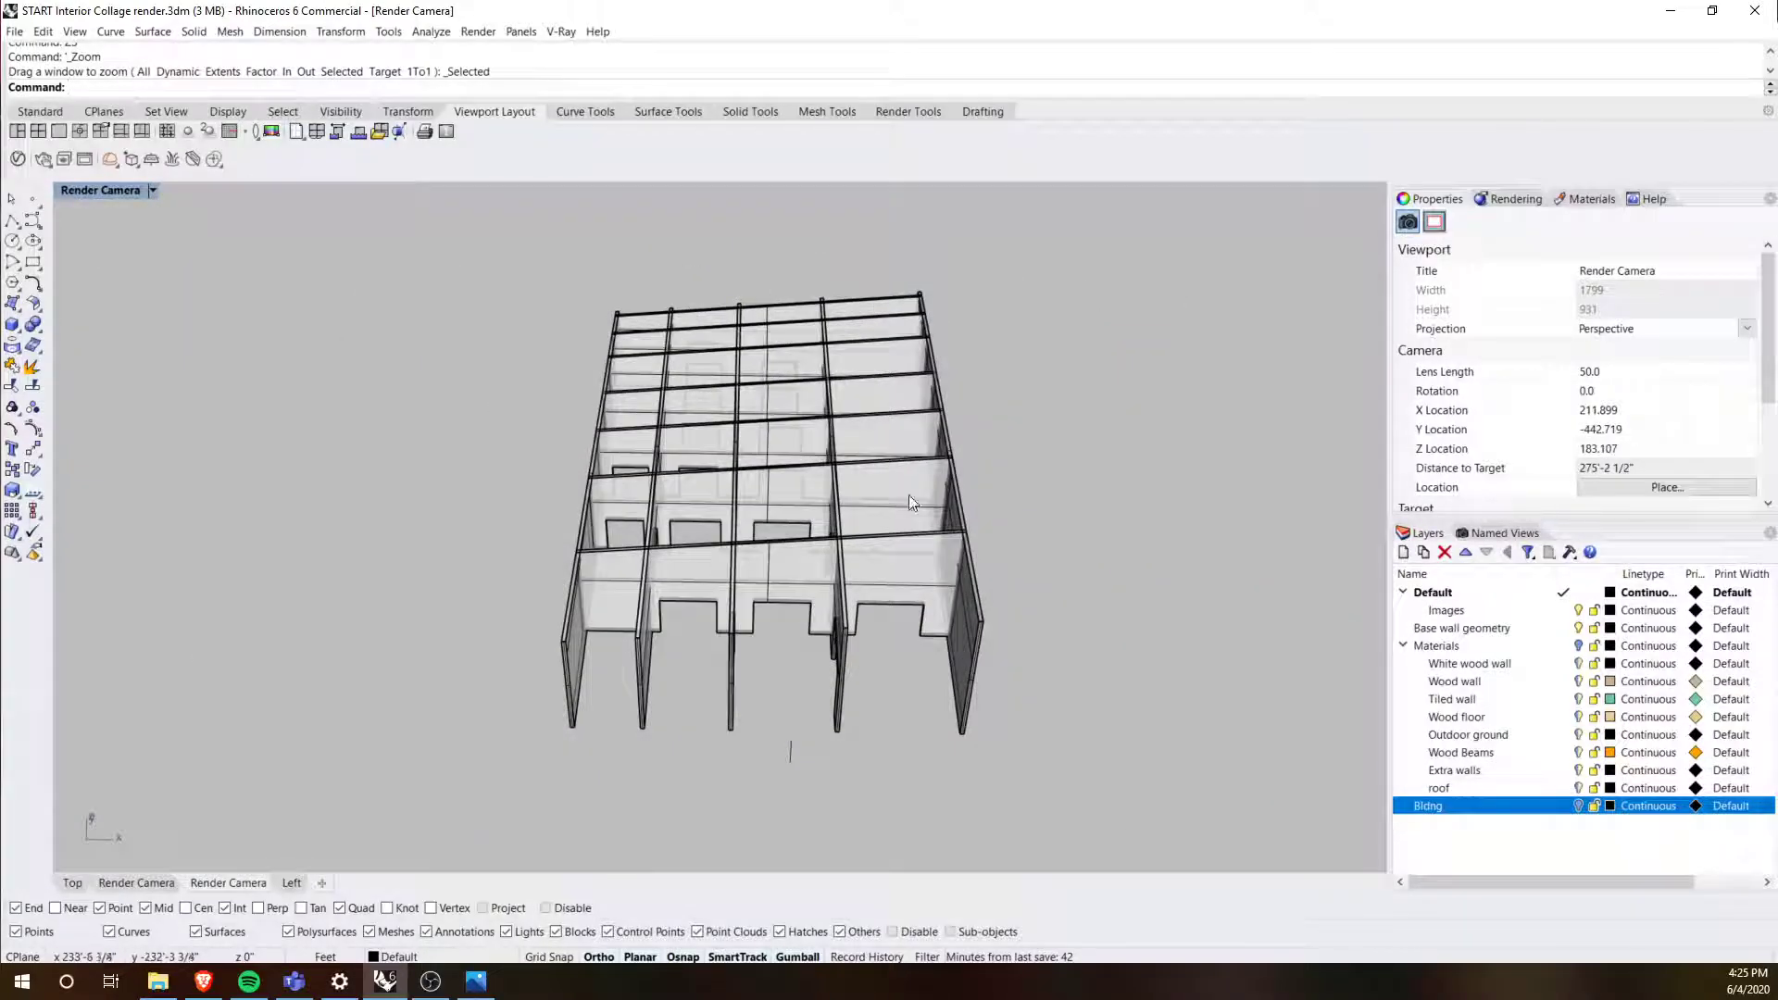
scroll(871, 482, up, 6)
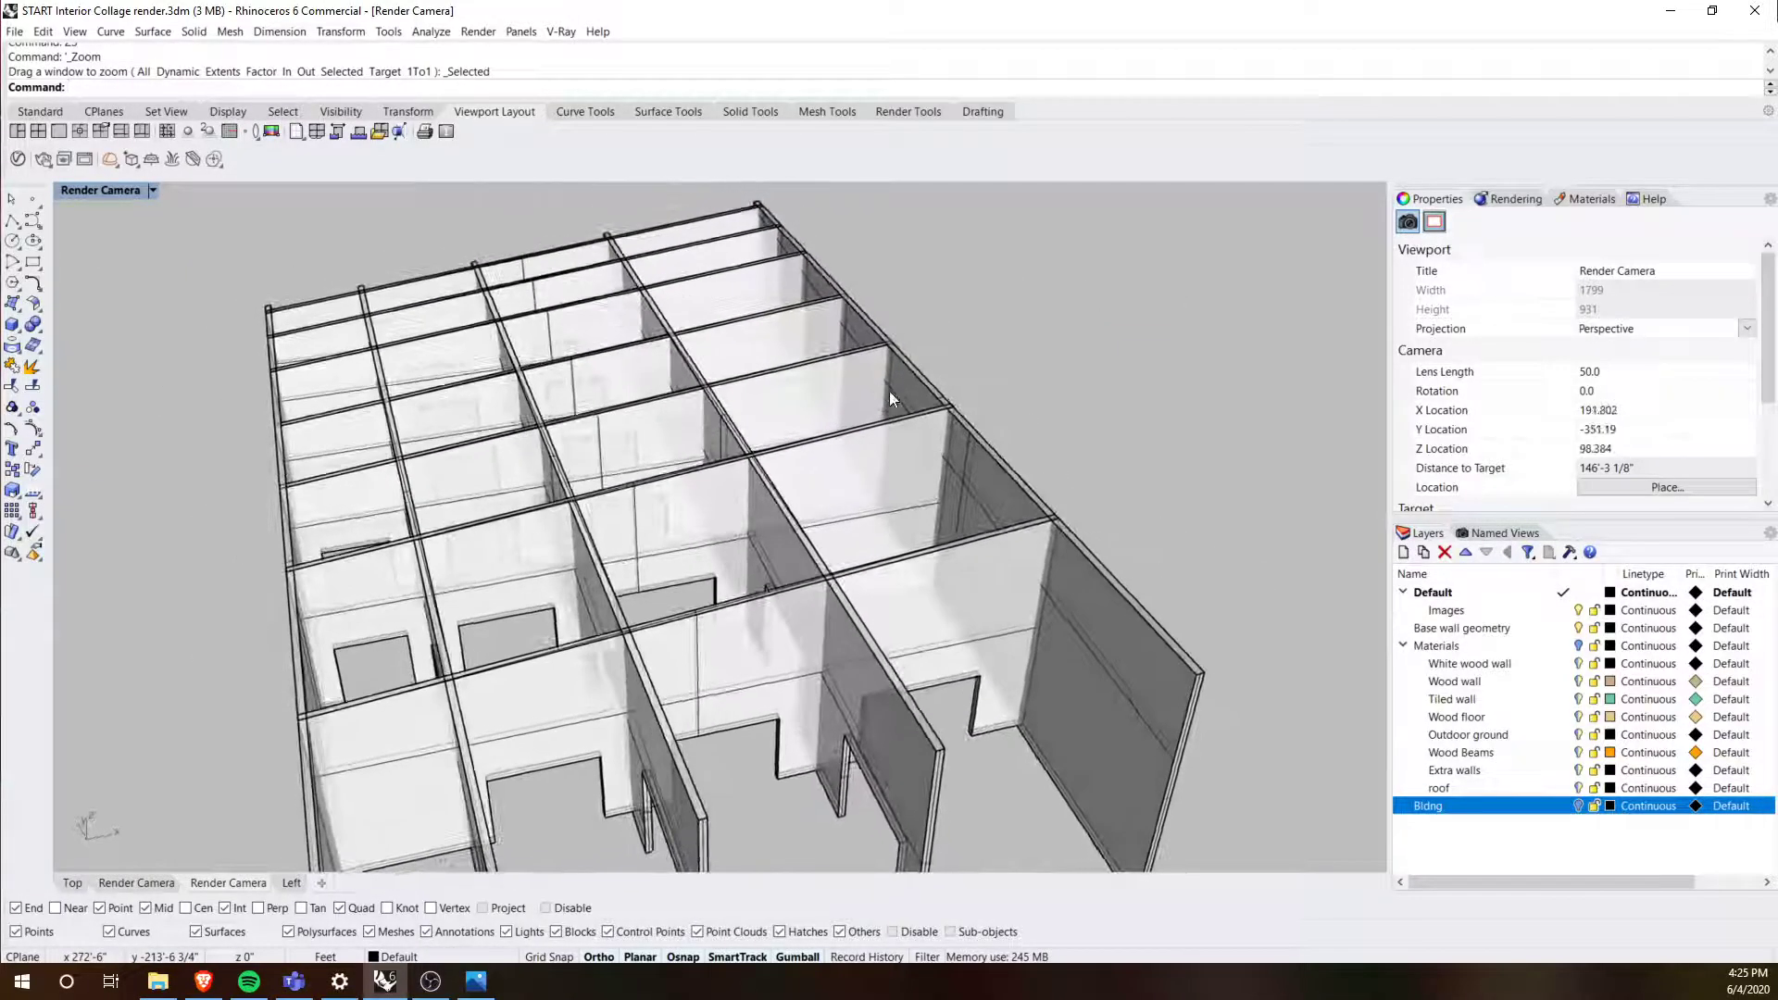
scroll(891, 393, down, 4)
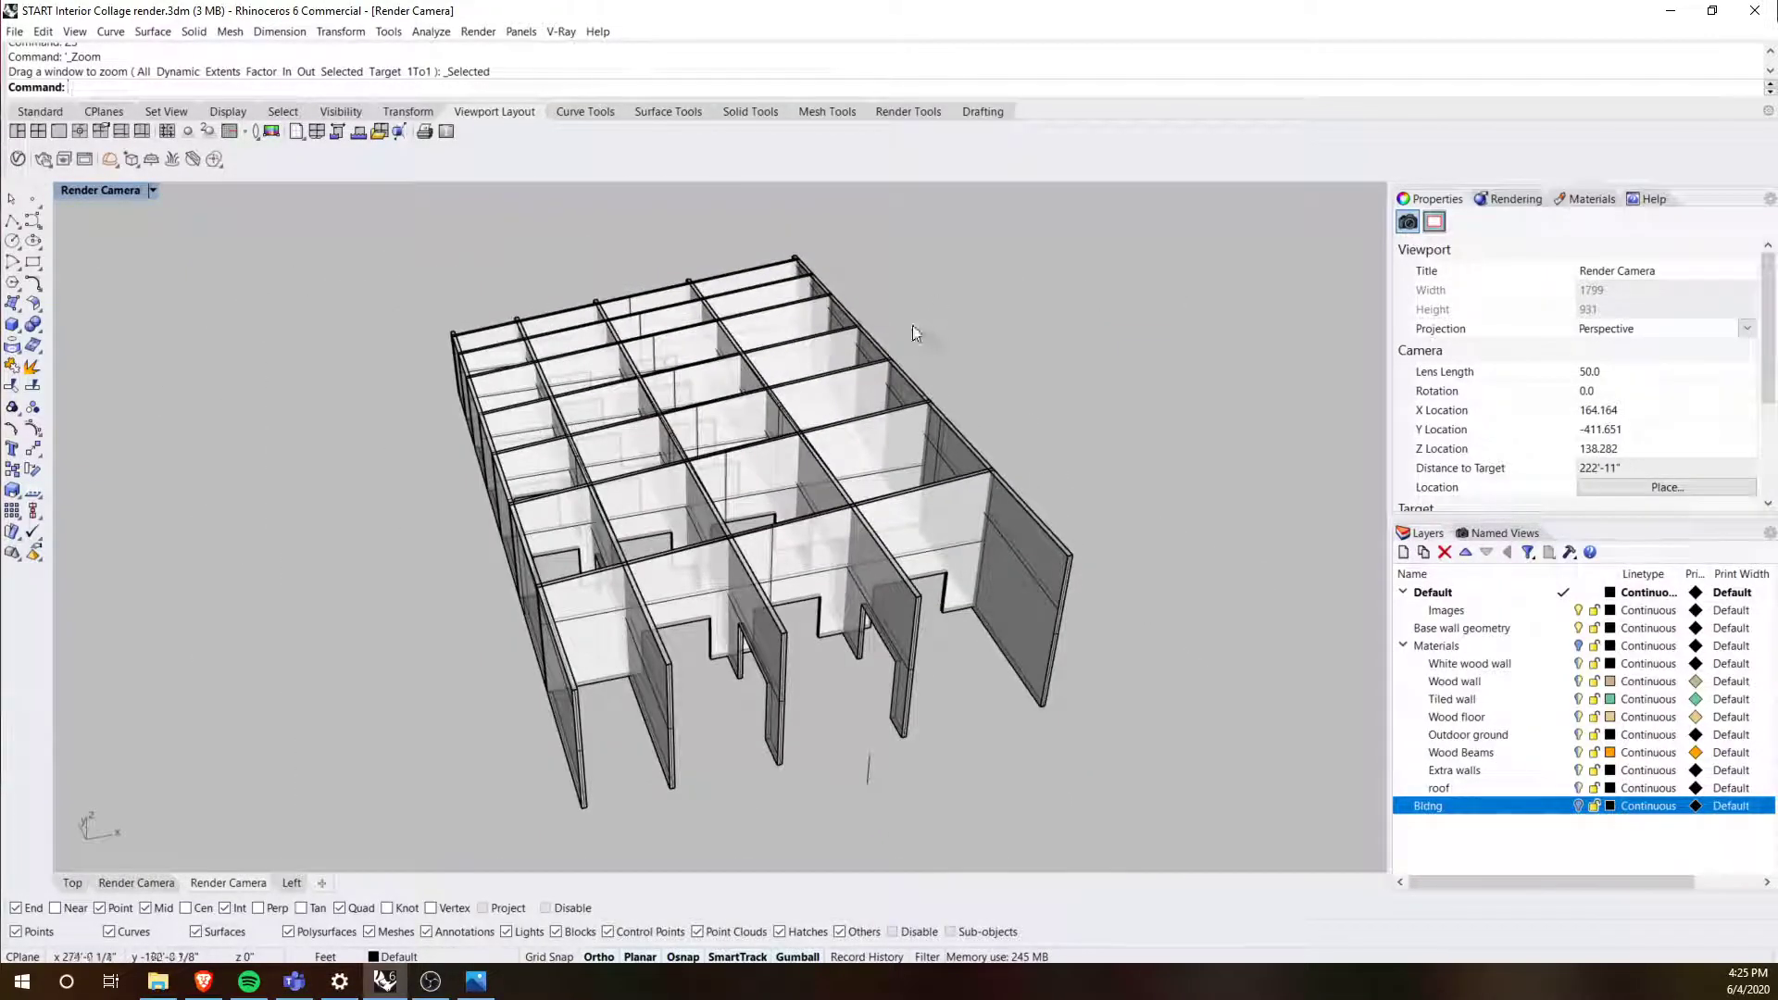
shift+right_drag(913, 327, 882, 387)
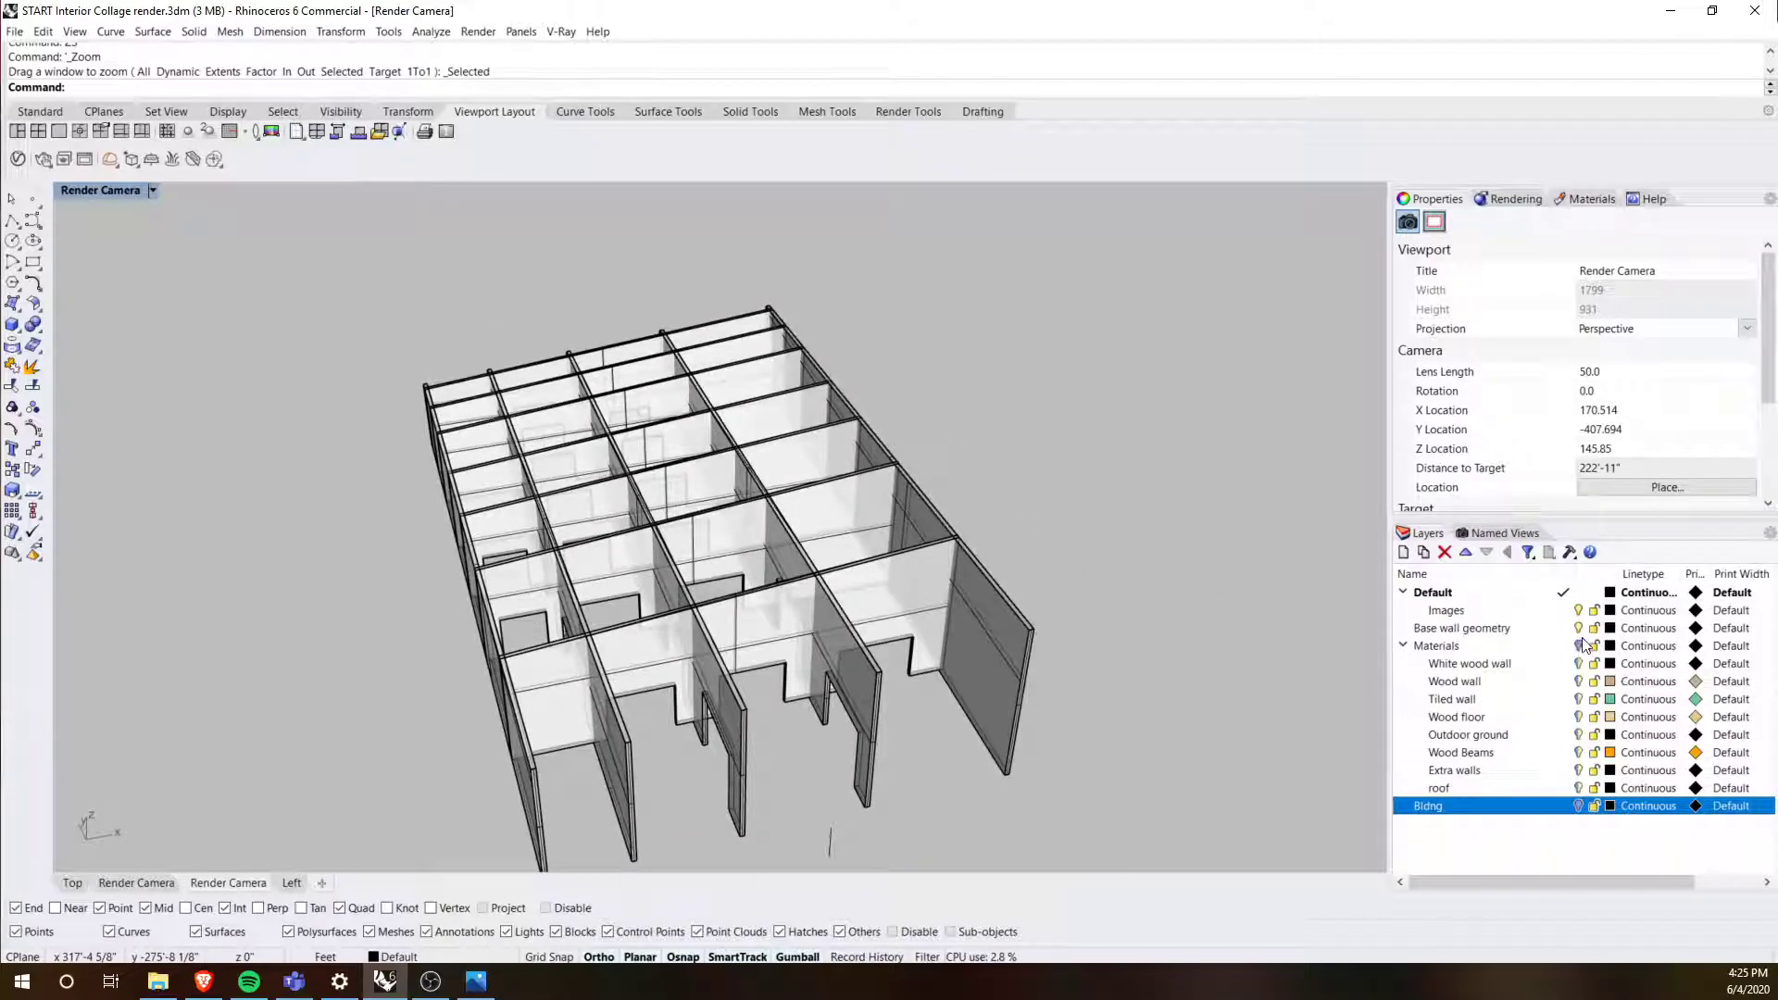
Step: Hide the Base wall geometry layer, show the Materials layer, and hide its roof sublayer
click(1579, 629)
click(1579, 646)
scroll(1026, 580, down, 4)
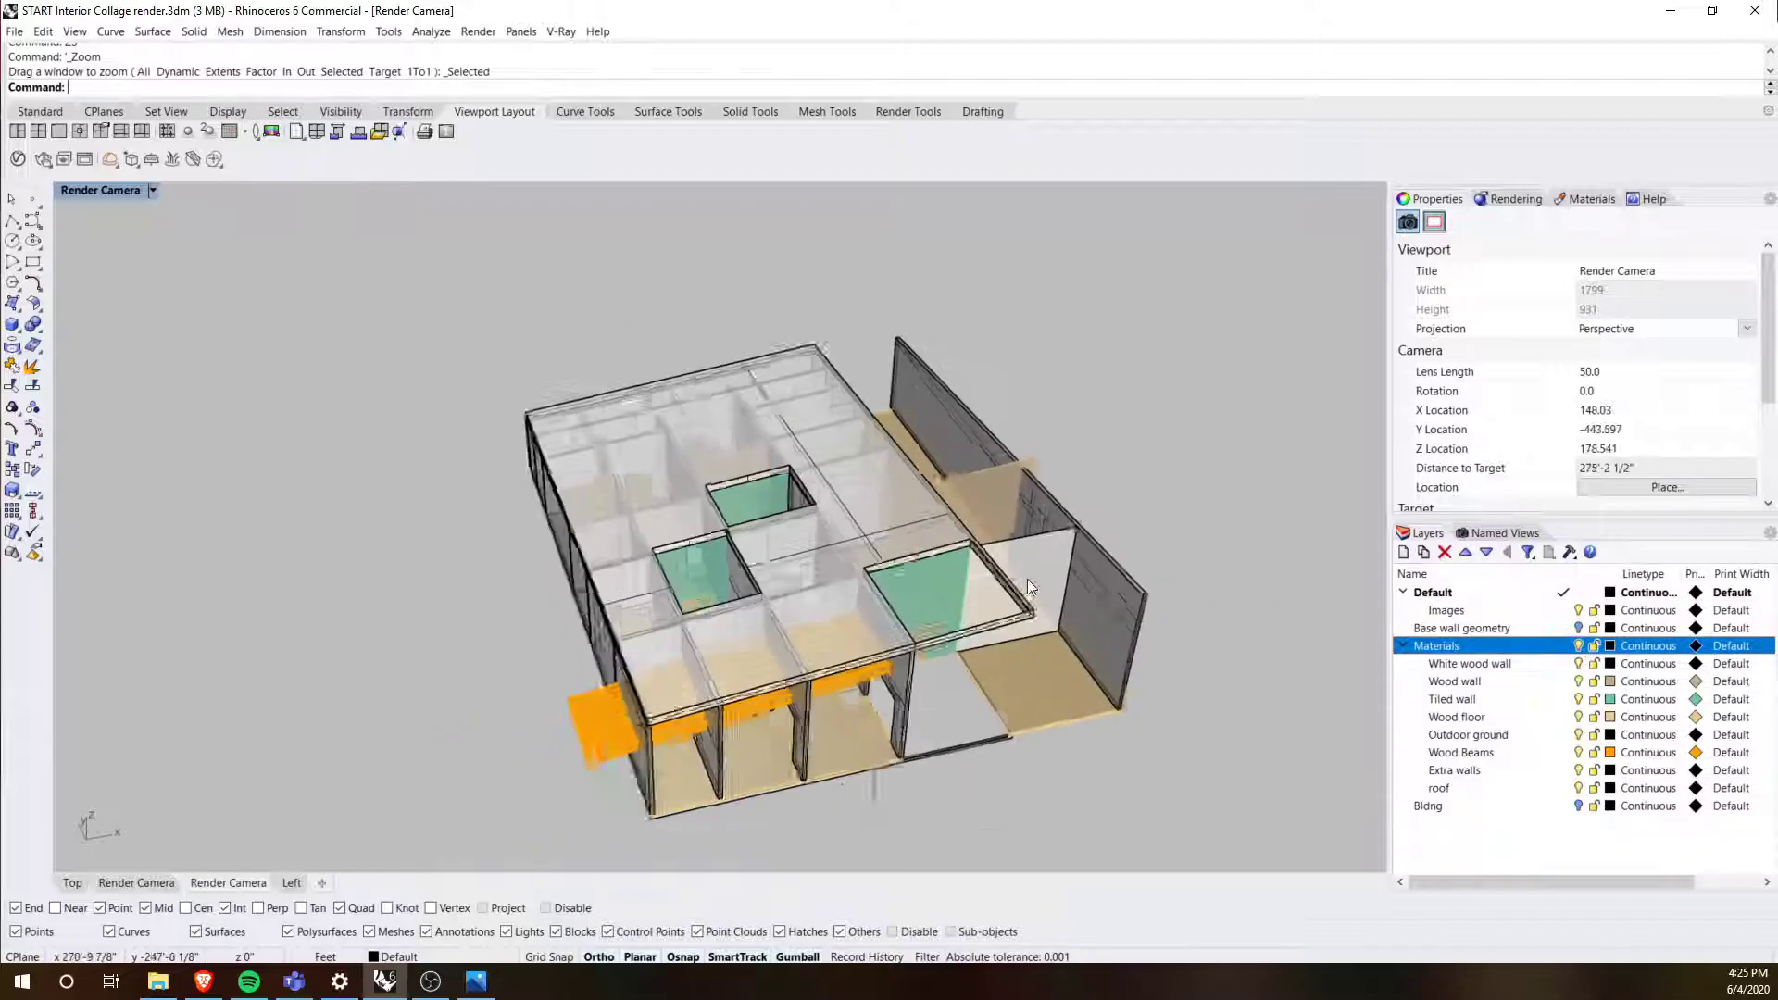
click(1579, 788)
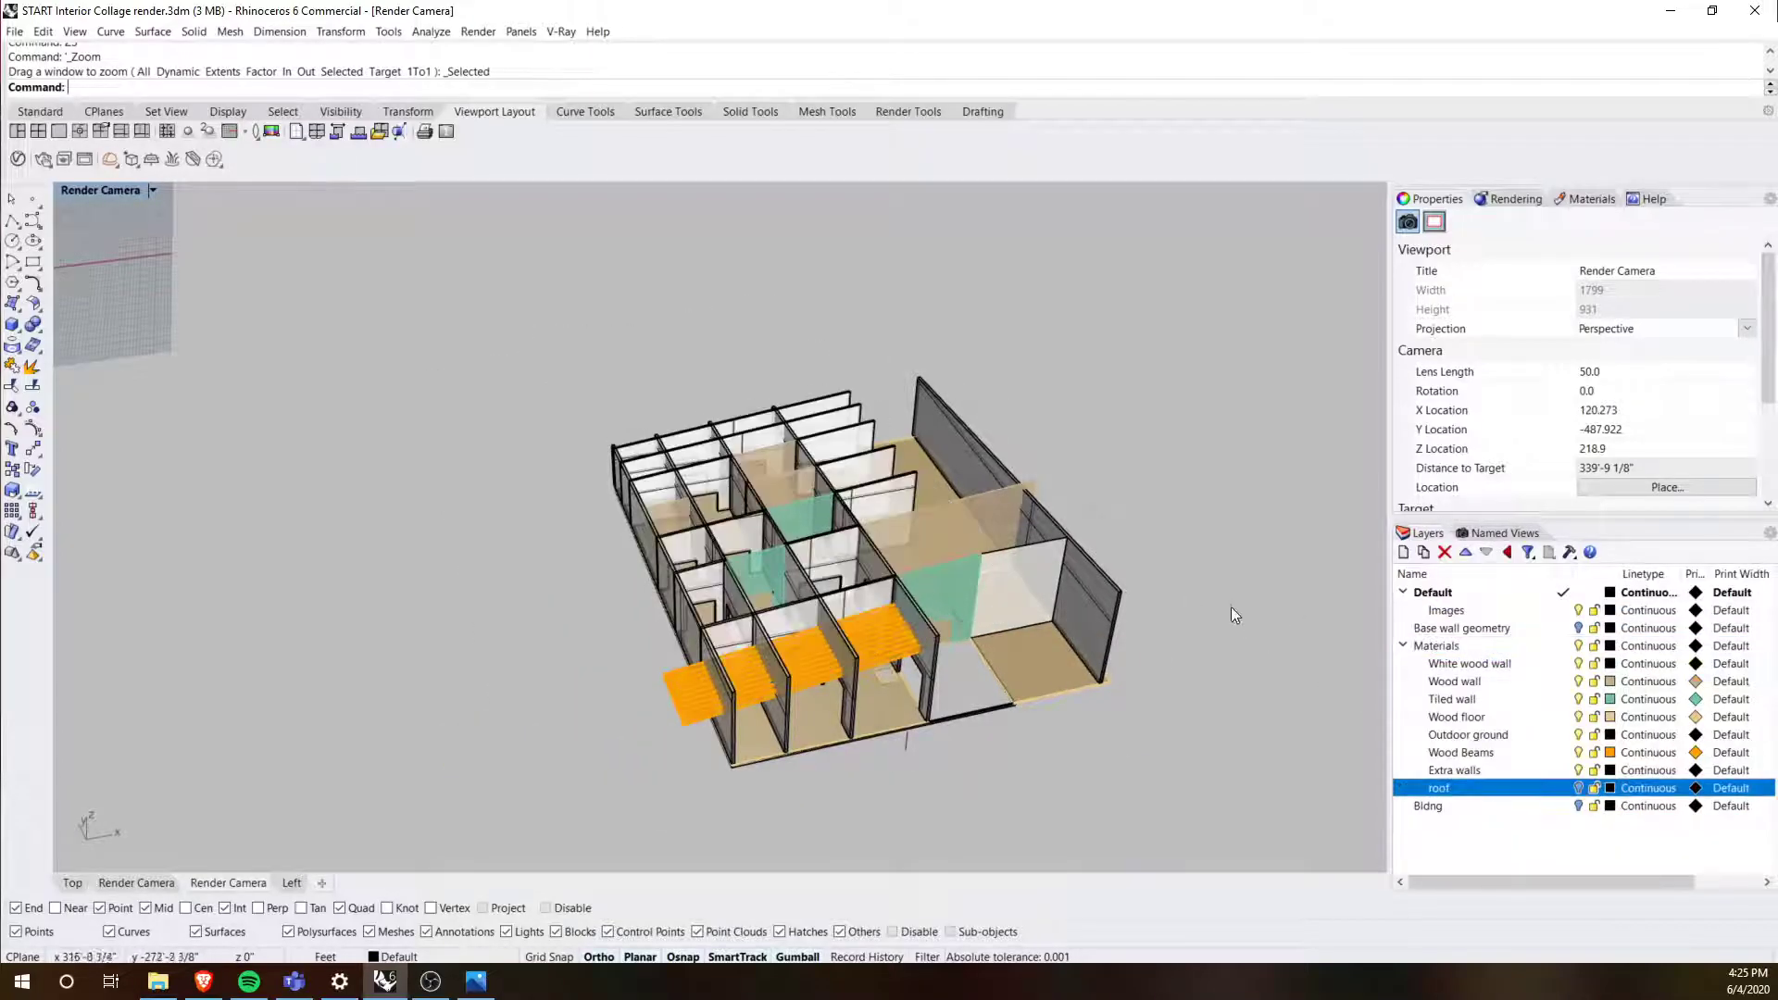
Step: Review the model's division by material, picking out the White wood wall, Wood wall and Tiled wall layers
scroll(747, 560, up, 5)
right_drag(747, 561, 682, 381)
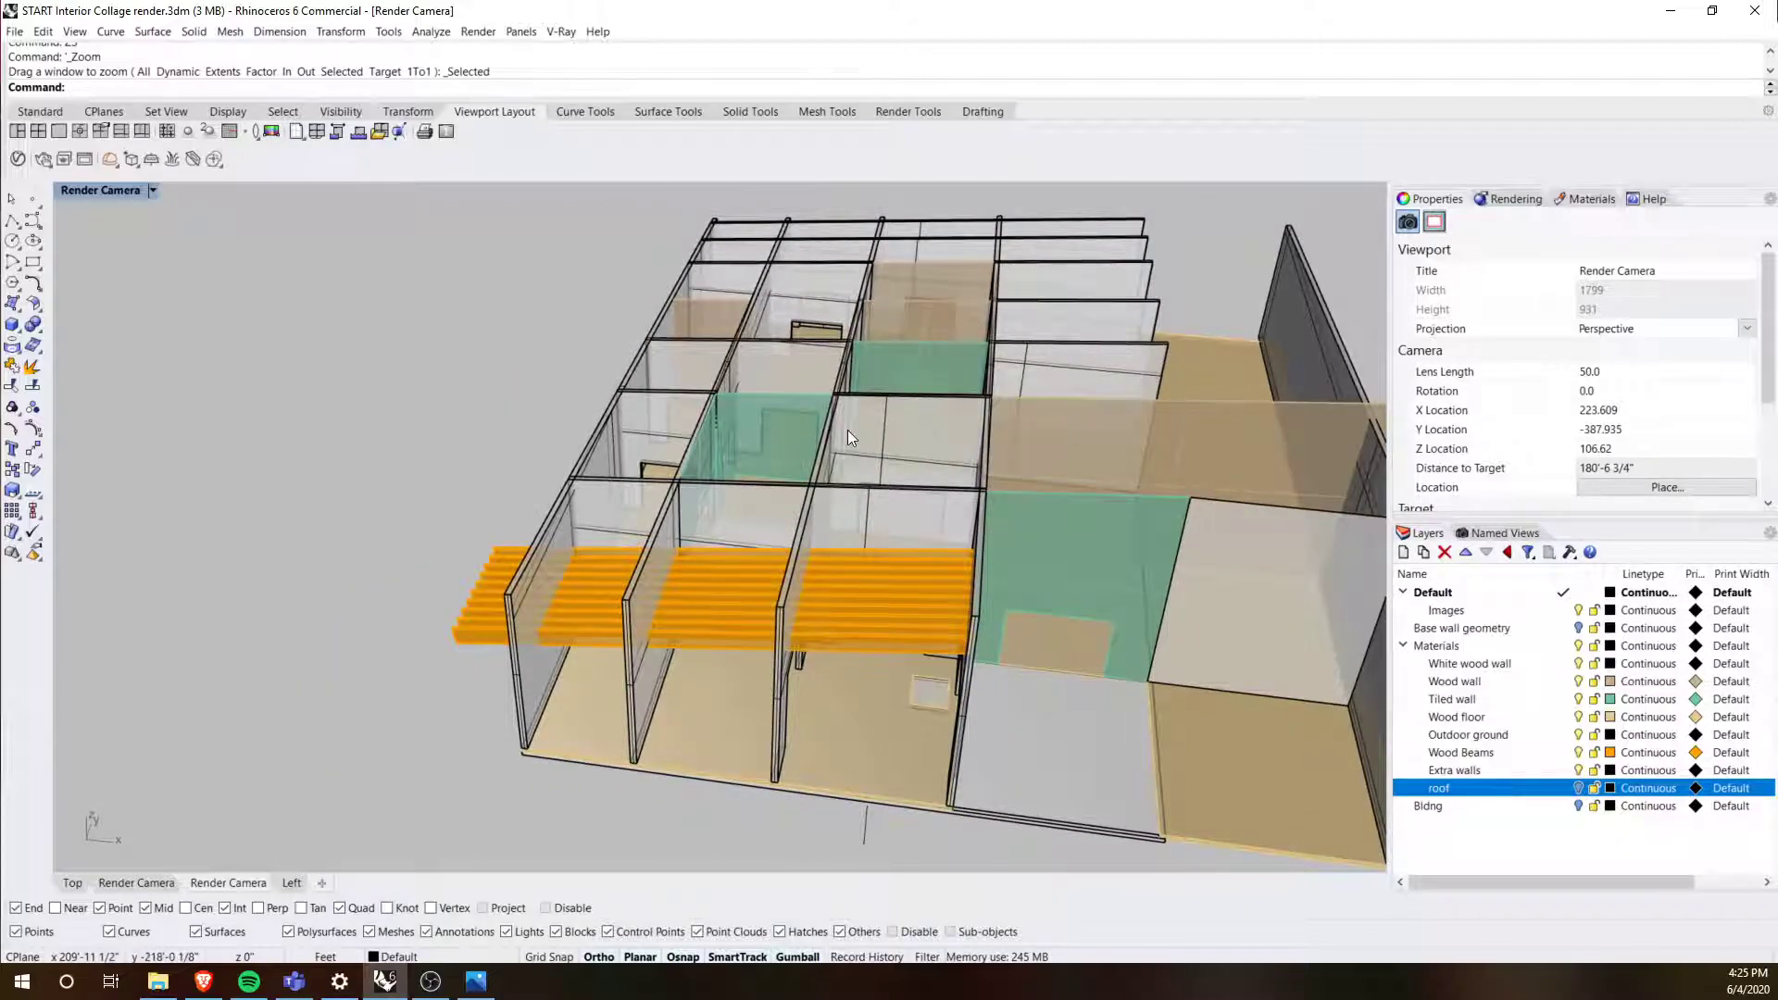
right_drag(954, 408, 1297, 681)
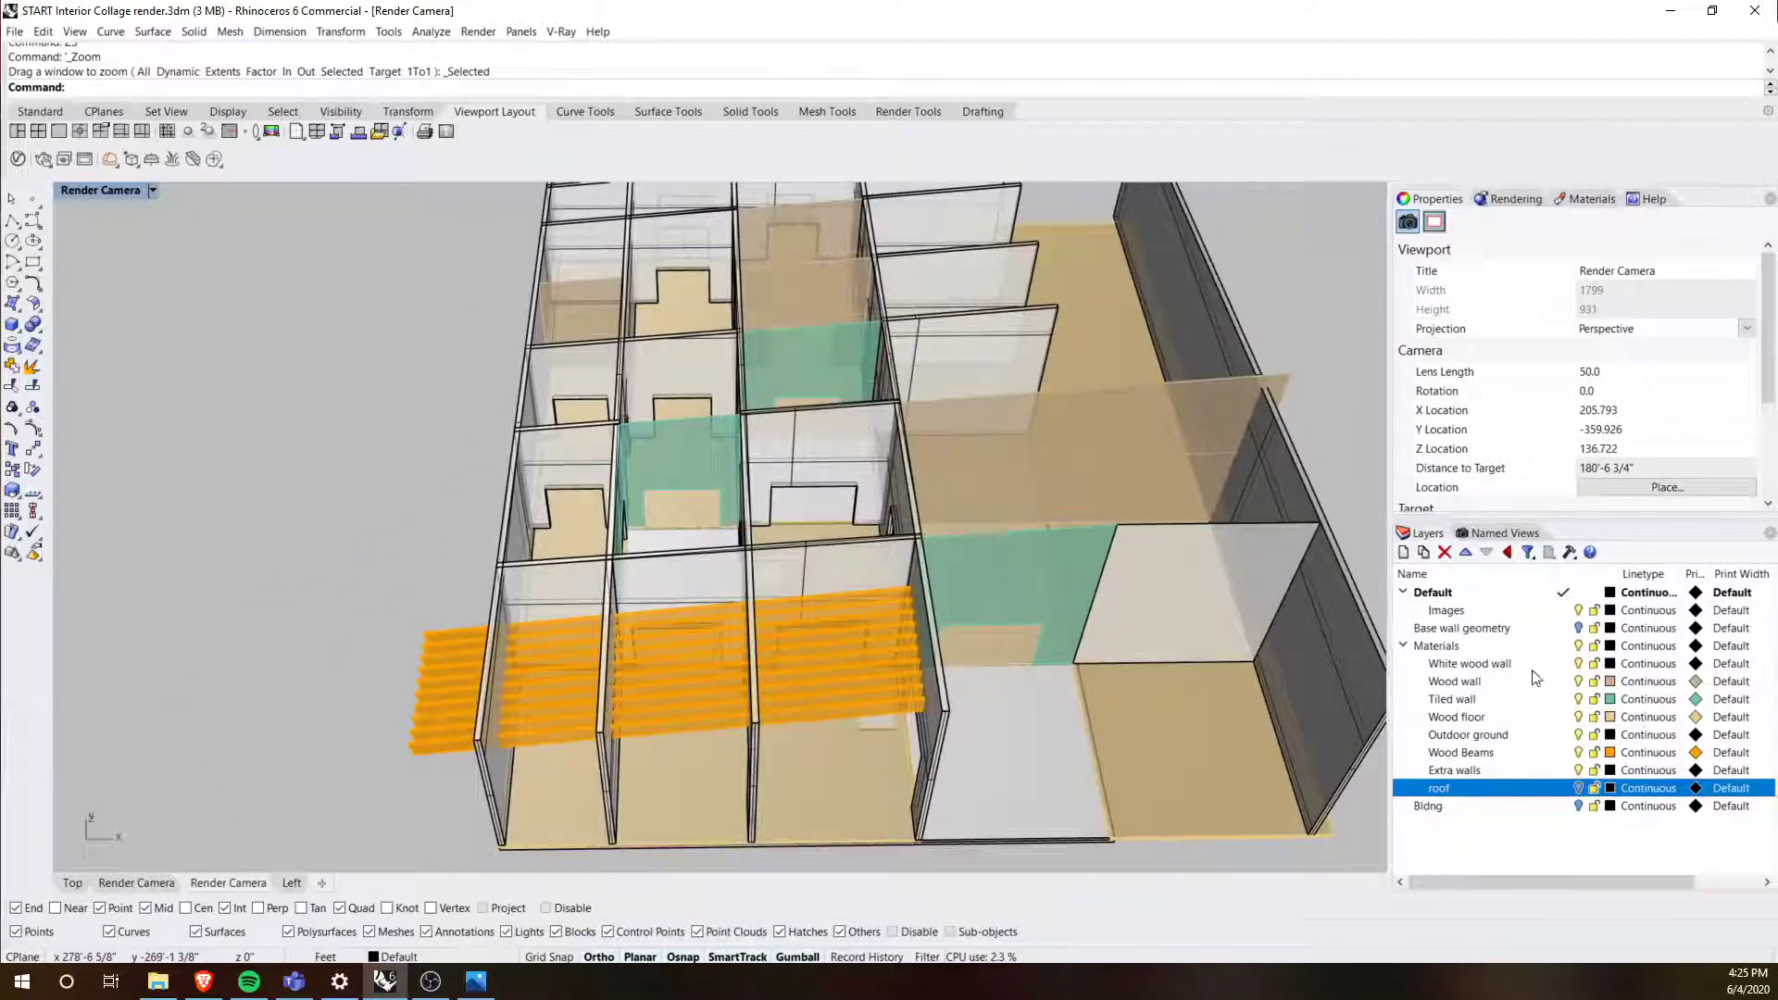
click(1473, 665)
click(1477, 681)
click(1481, 699)
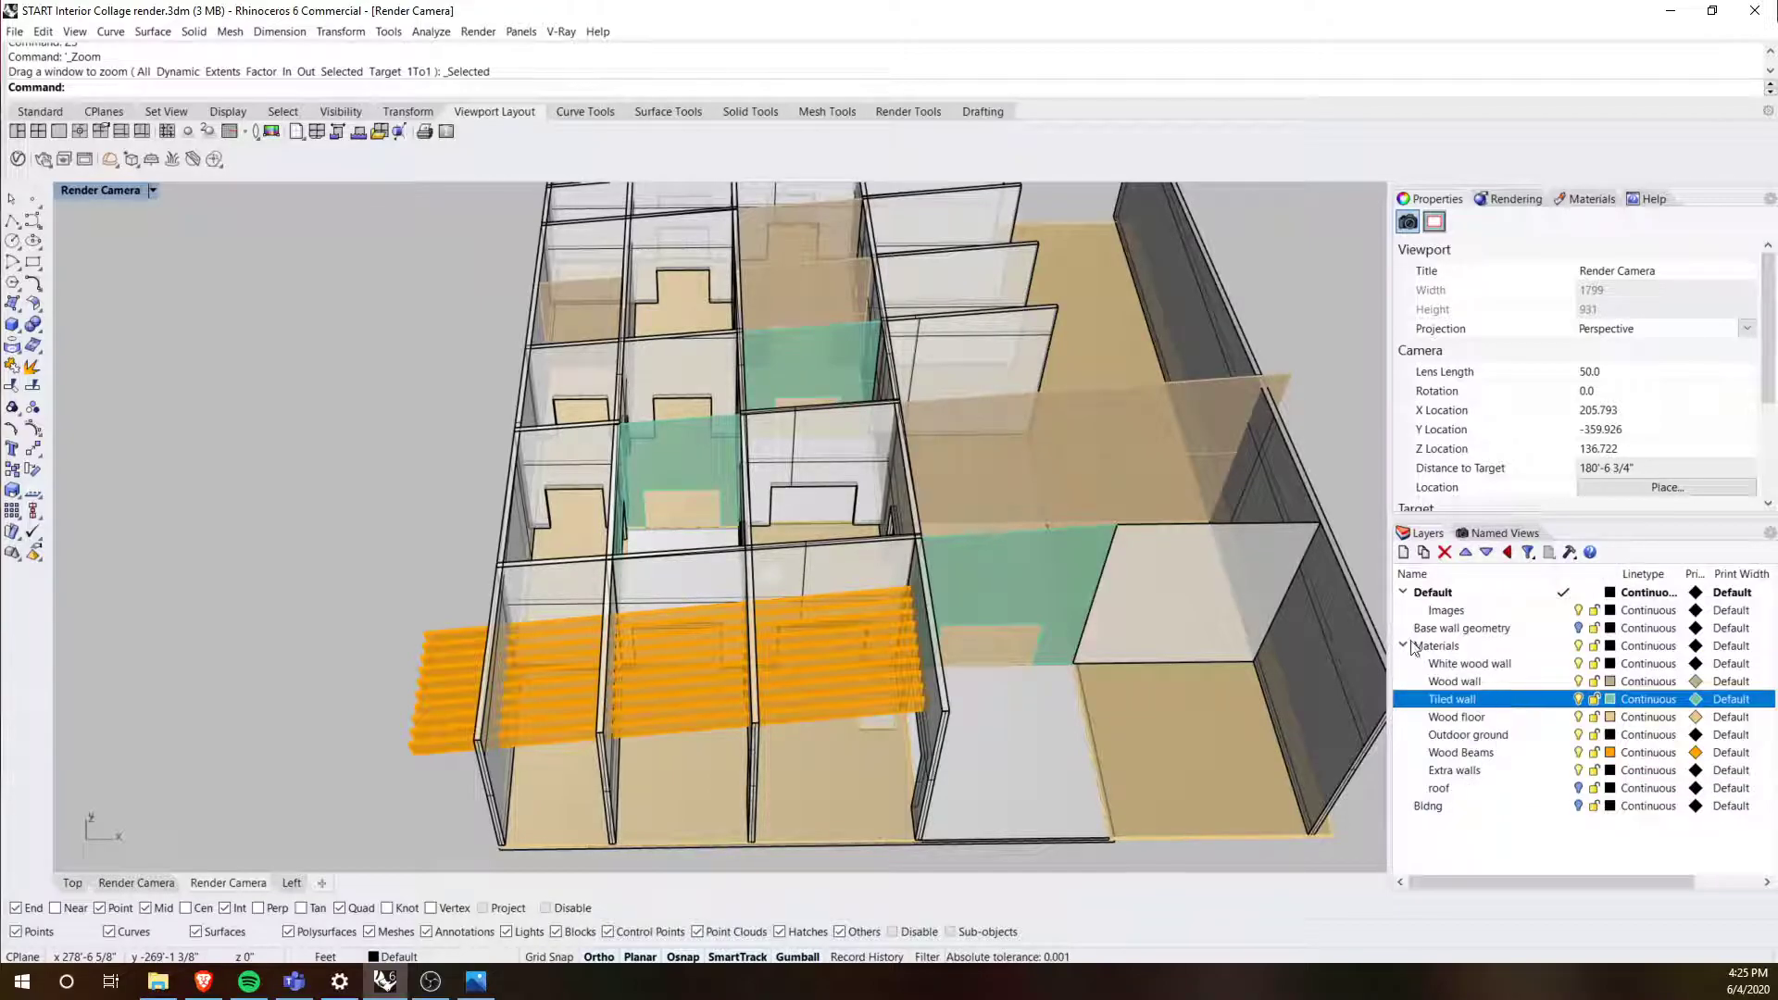
Step: Bring the perspective view down inside the main room, beneath the wood beams and facing the aligned doorways
scroll(831, 410, down, 2)
shift+right_drag(830, 410, 806, 519)
right_drag(935, 602, 794, 519)
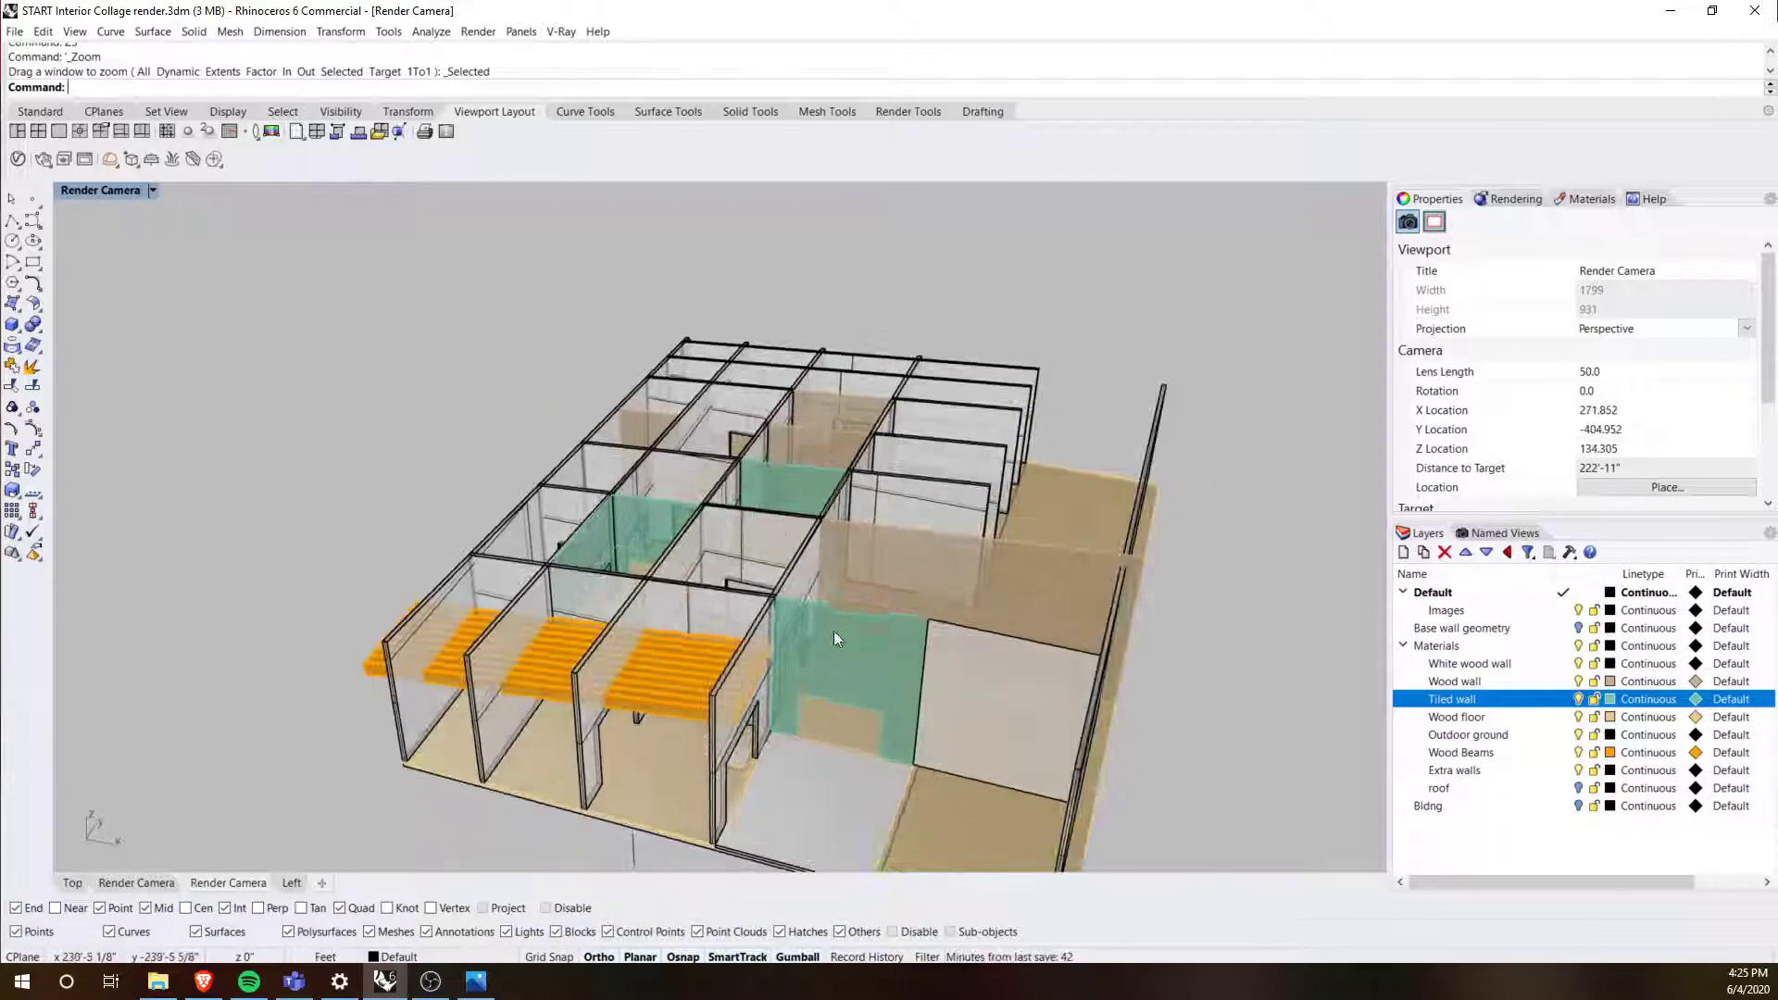
scroll(802, 637, up, 5)
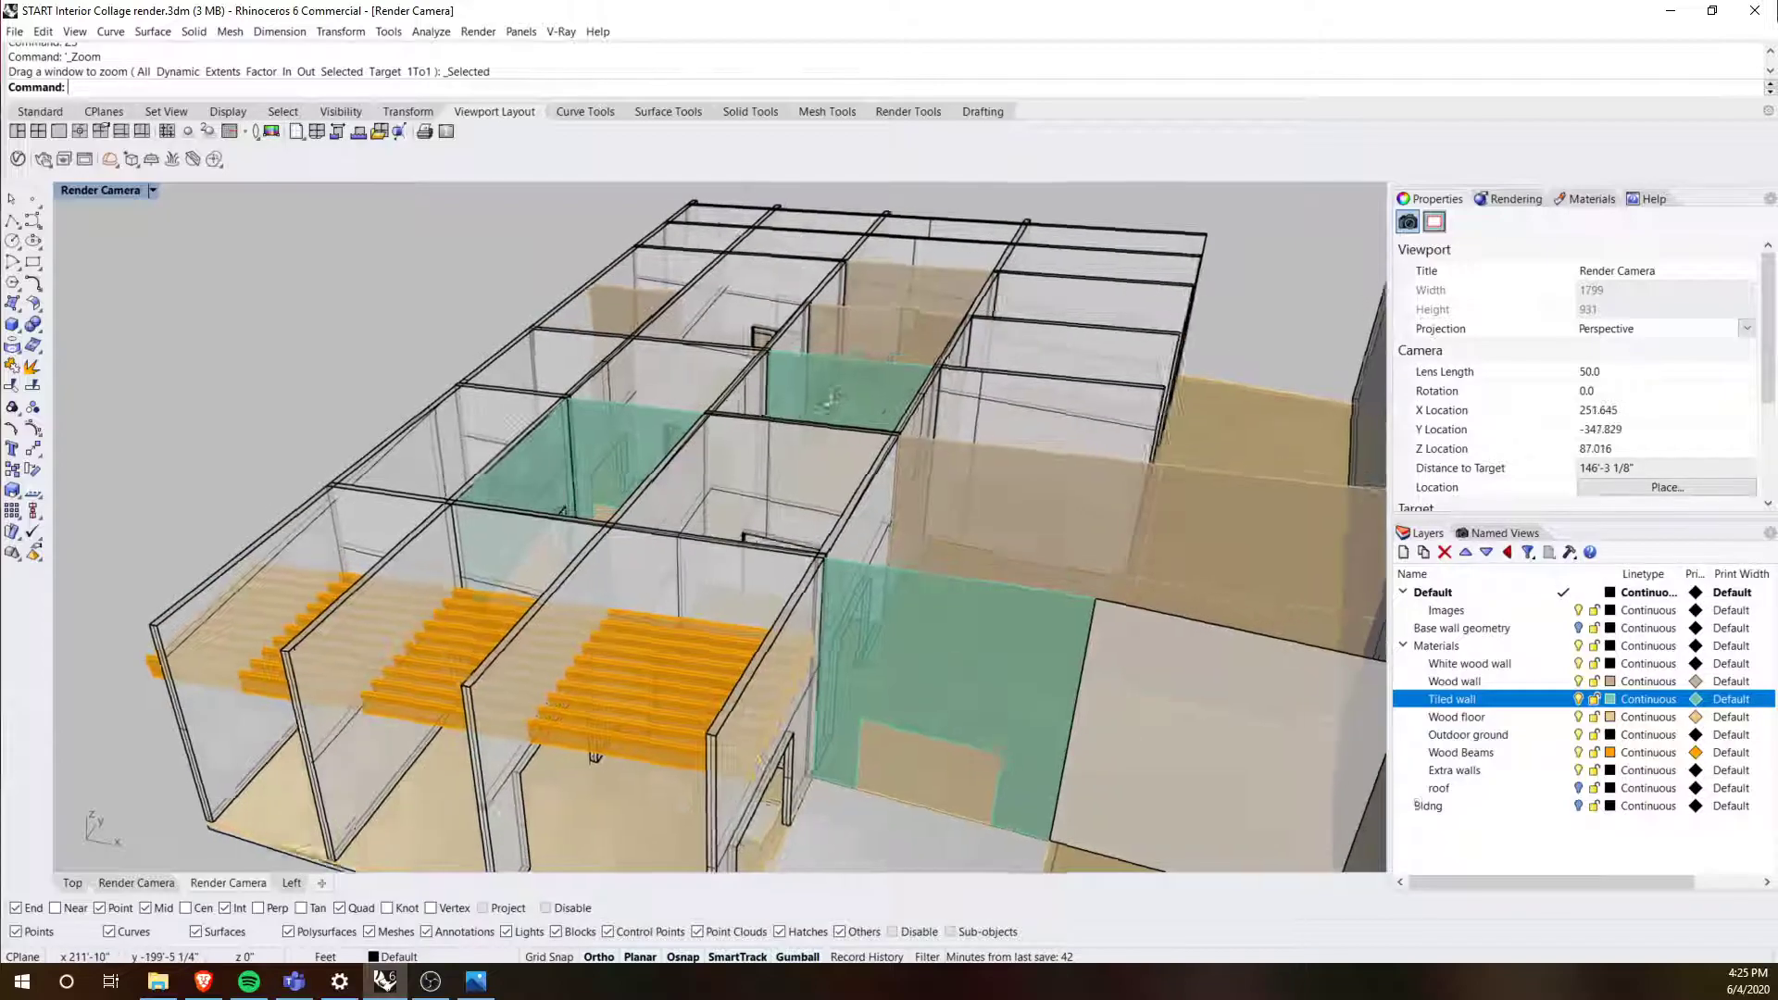
right_drag(831, 401, 894, 312)
scroll(836, 504, up, 4)
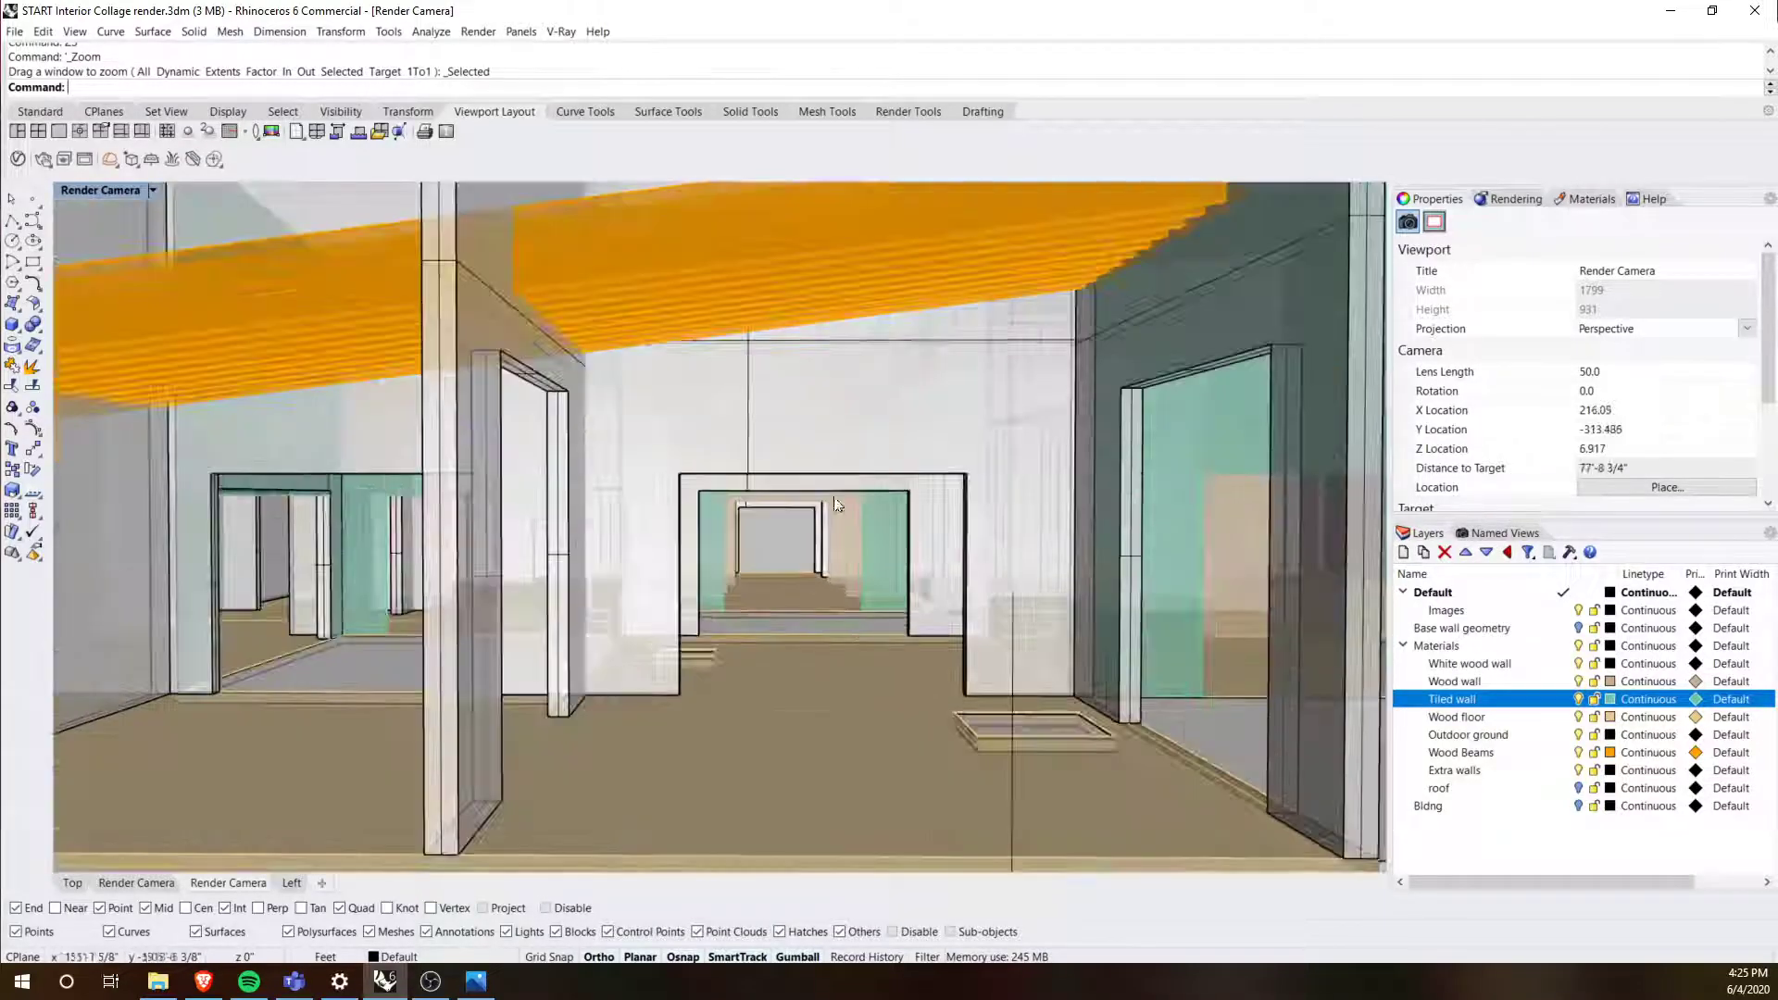
Step: Examine the tiled walls and aligned doorways from inside the room, from above and from the open front
scroll(836, 504, up, 3)
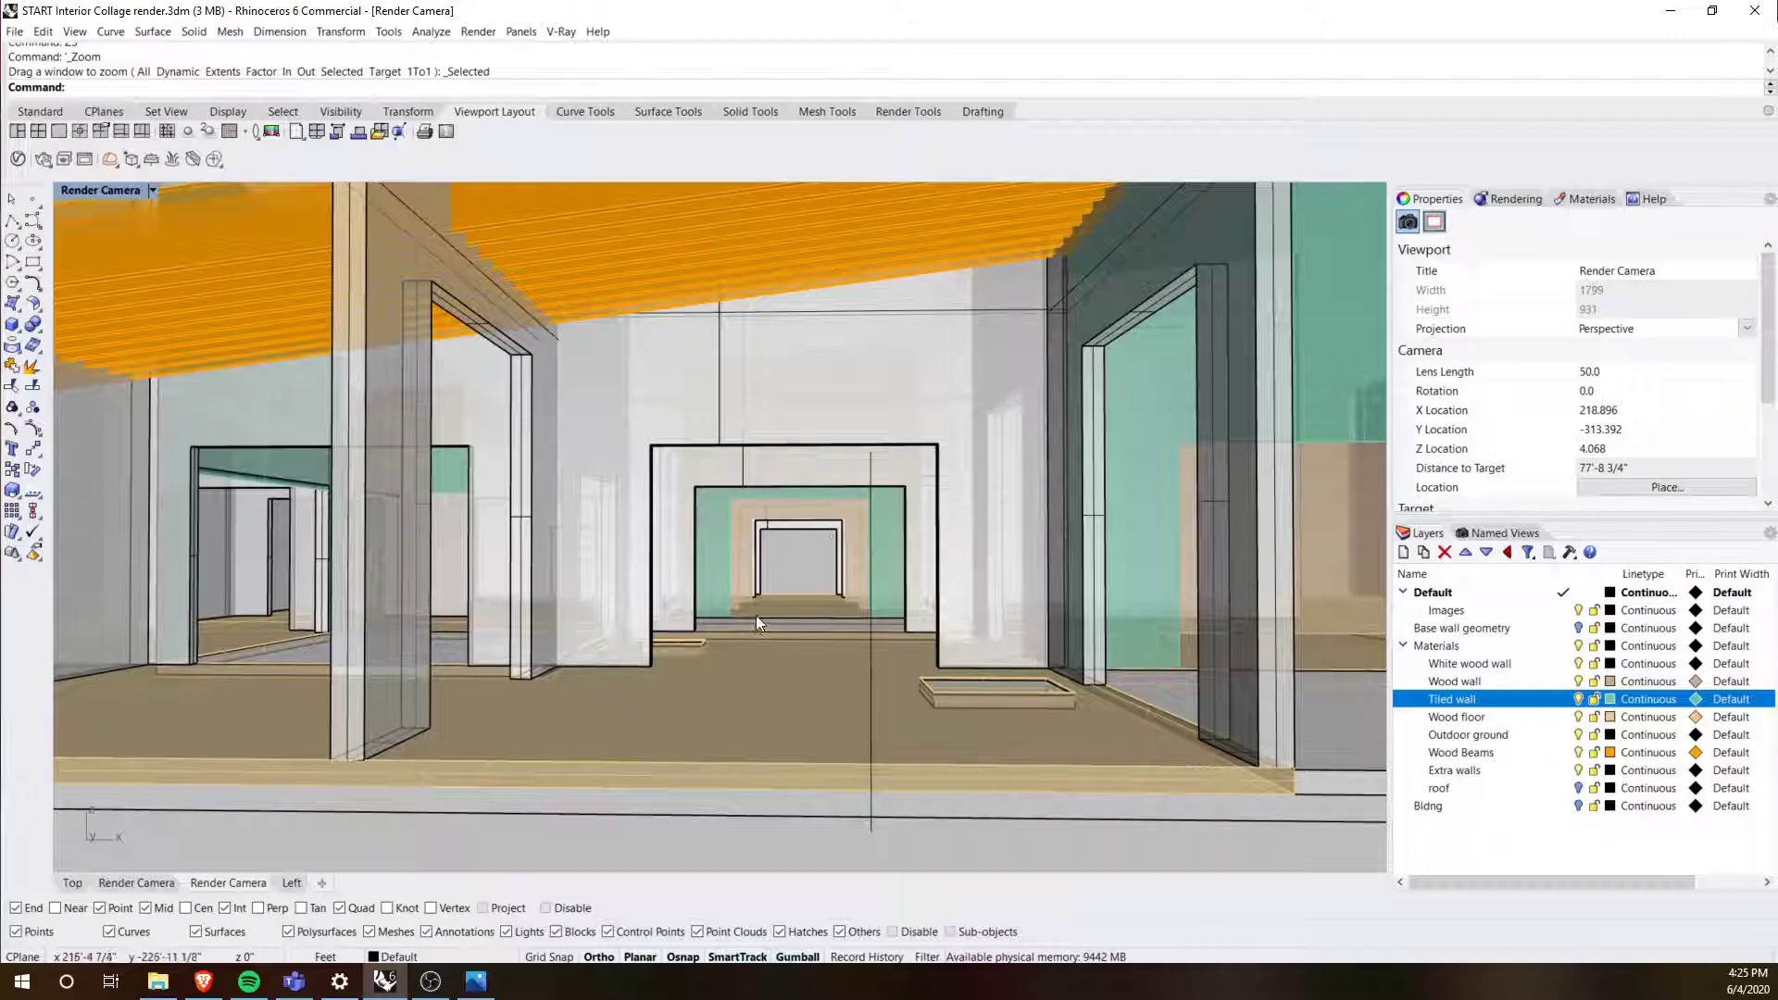
right_drag(991, 287, 947, 457)
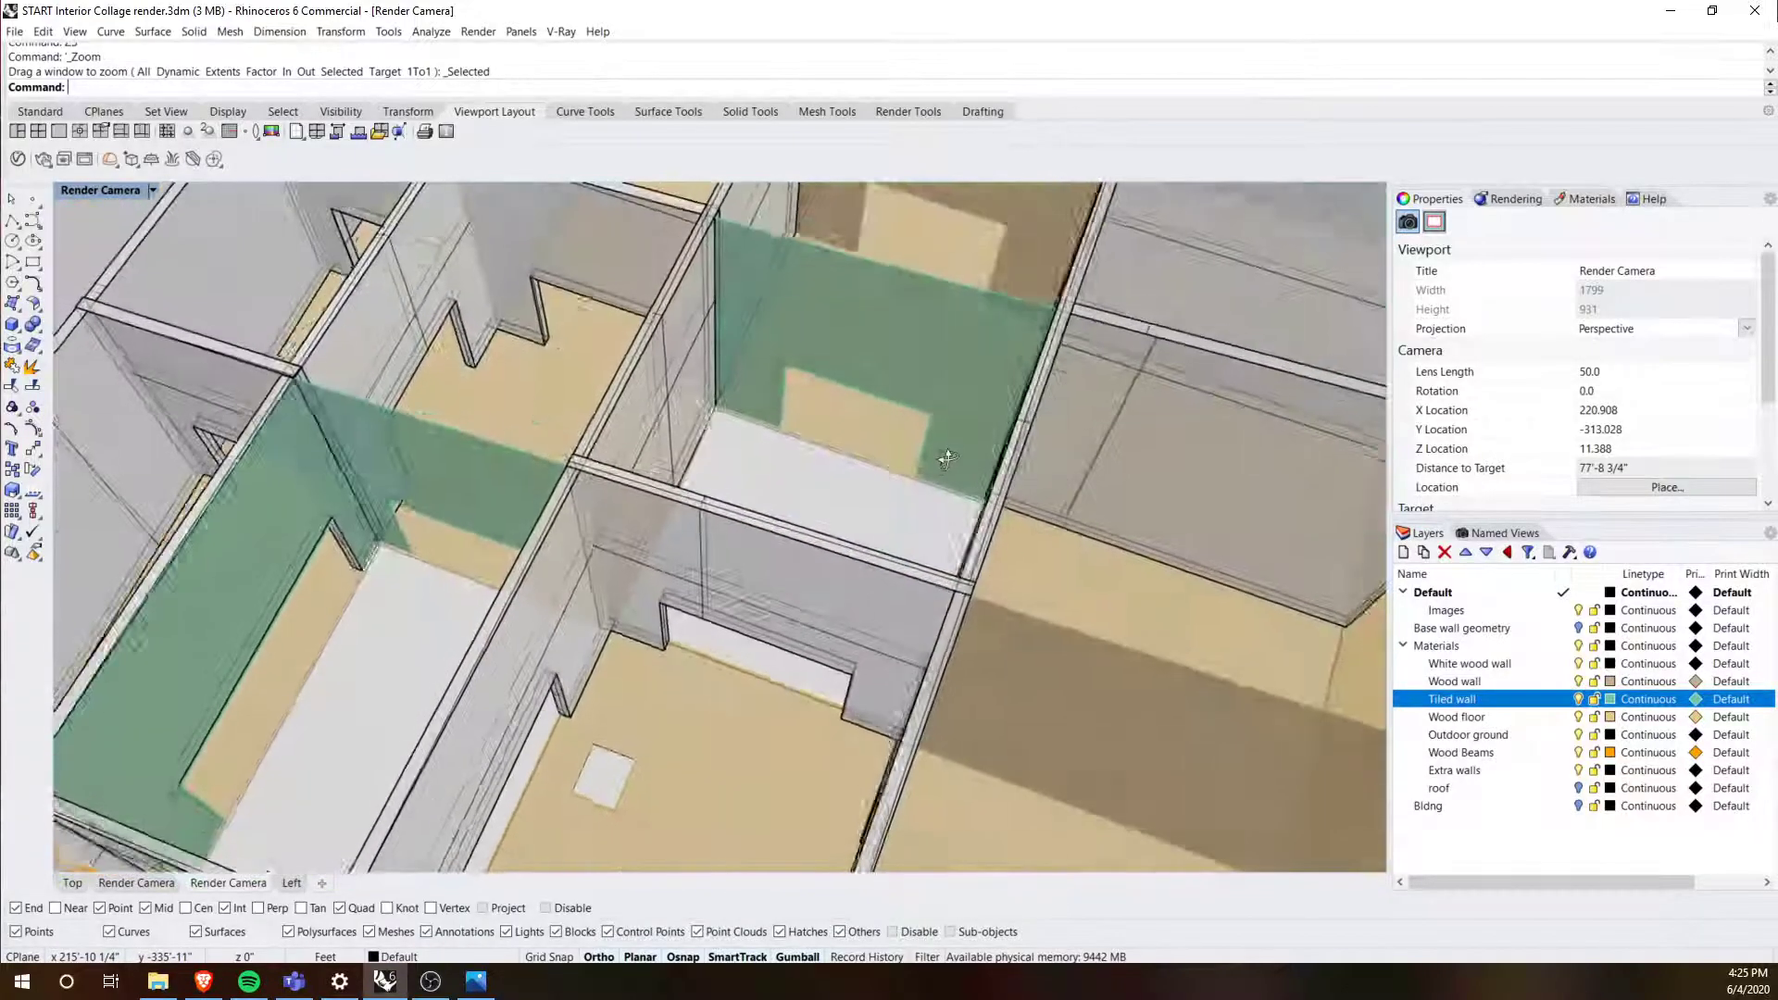
scroll(921, 343, up, 2)
shift+right_drag(921, 343, 899, 526)
right_drag(899, 526, 892, 491)
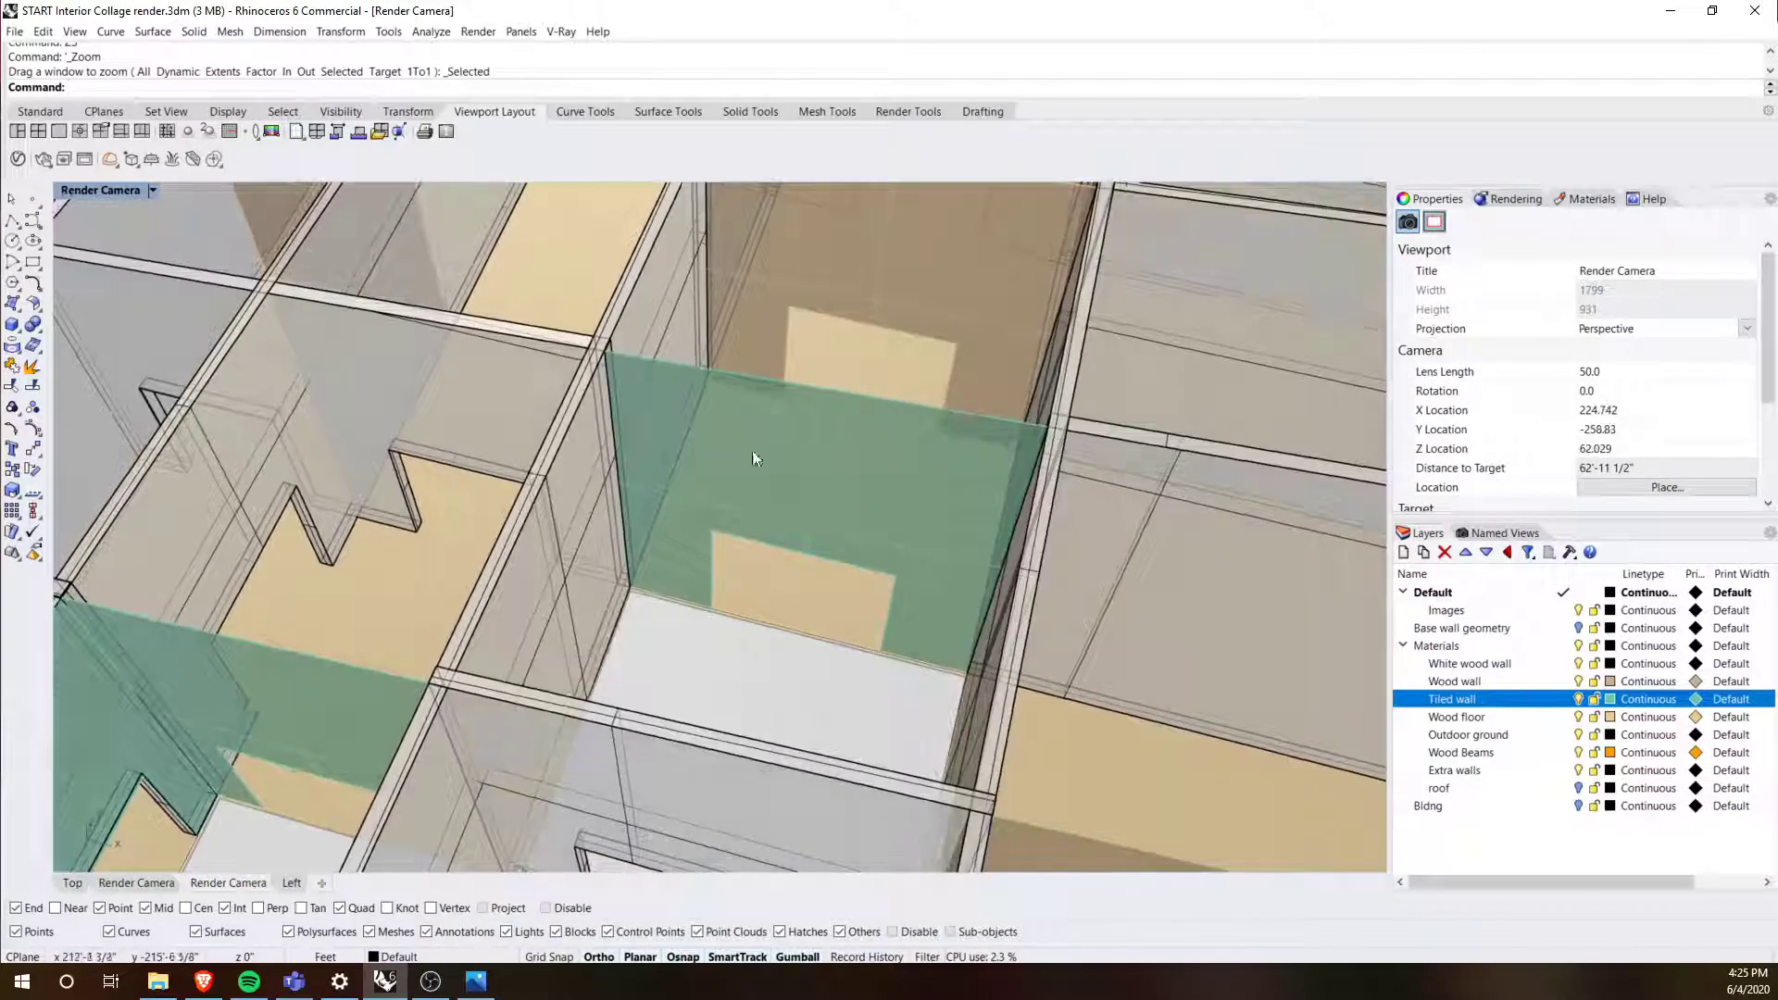
right_drag(870, 594, 929, 519)
scroll(639, 459, down, 6)
scroll(874, 603, down, 4)
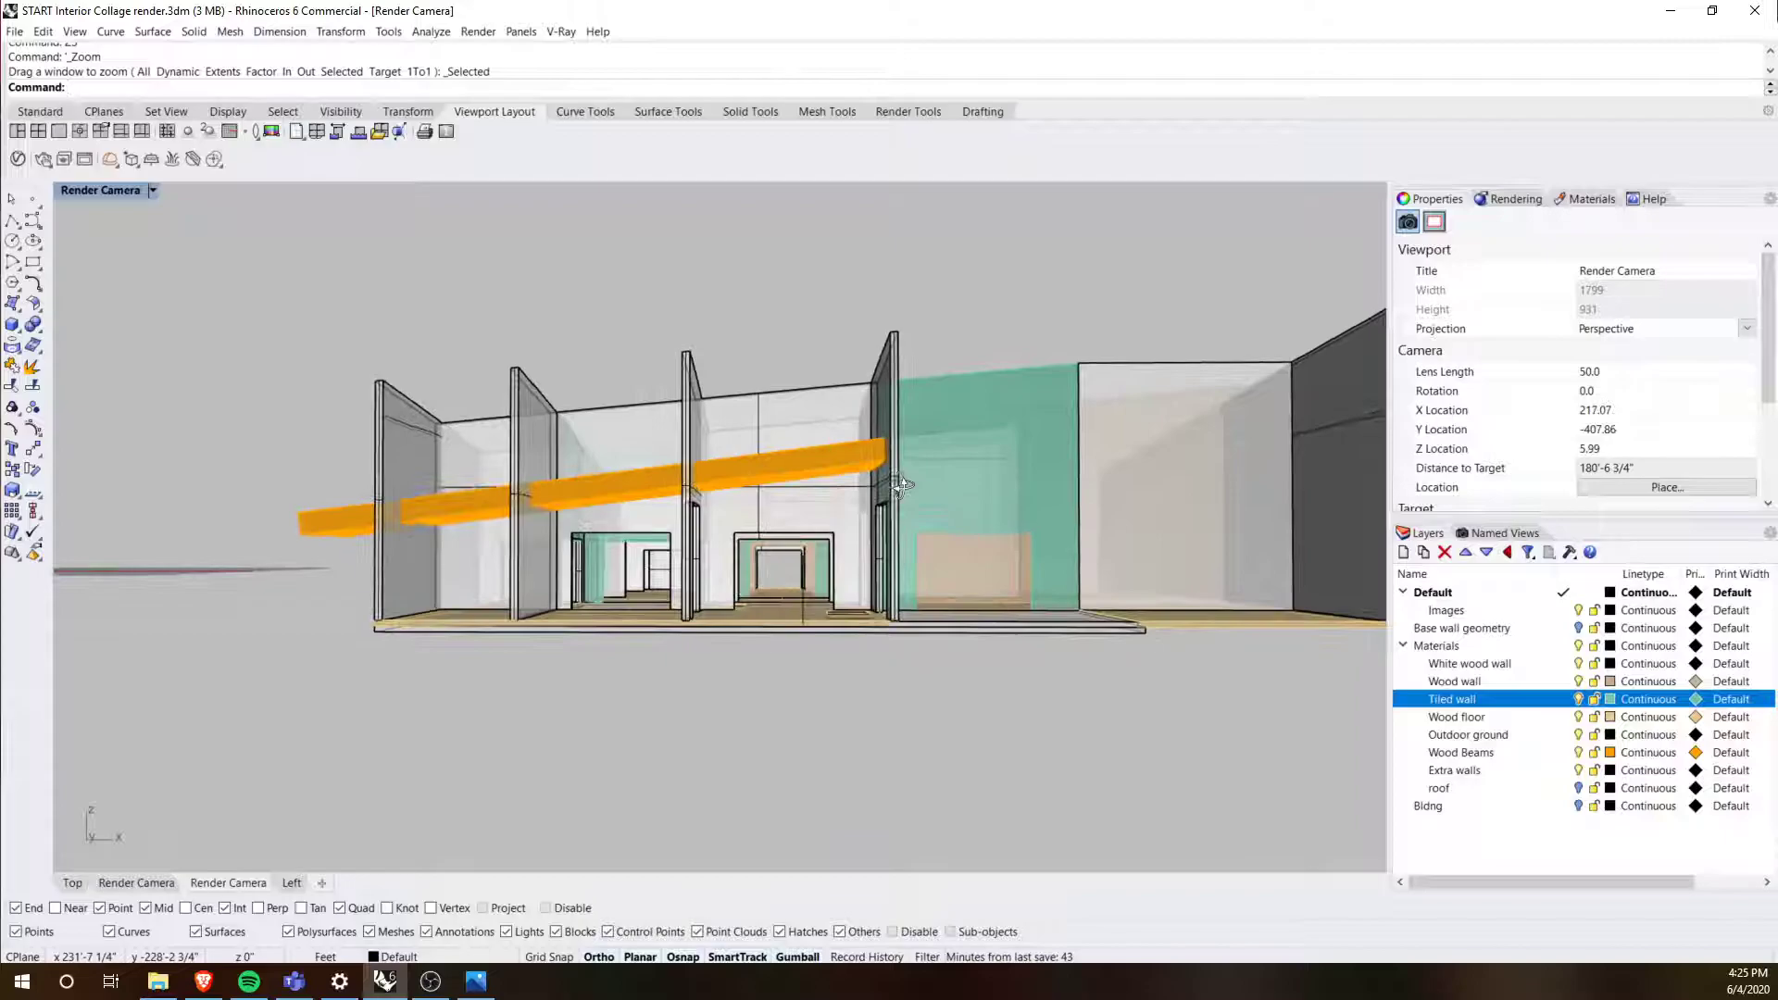
Step: Show the roof sublayer and frame the whole building from outside
click(1578, 788)
right_drag(984, 574, 1093, 604)
scroll(1074, 652, down, 4)
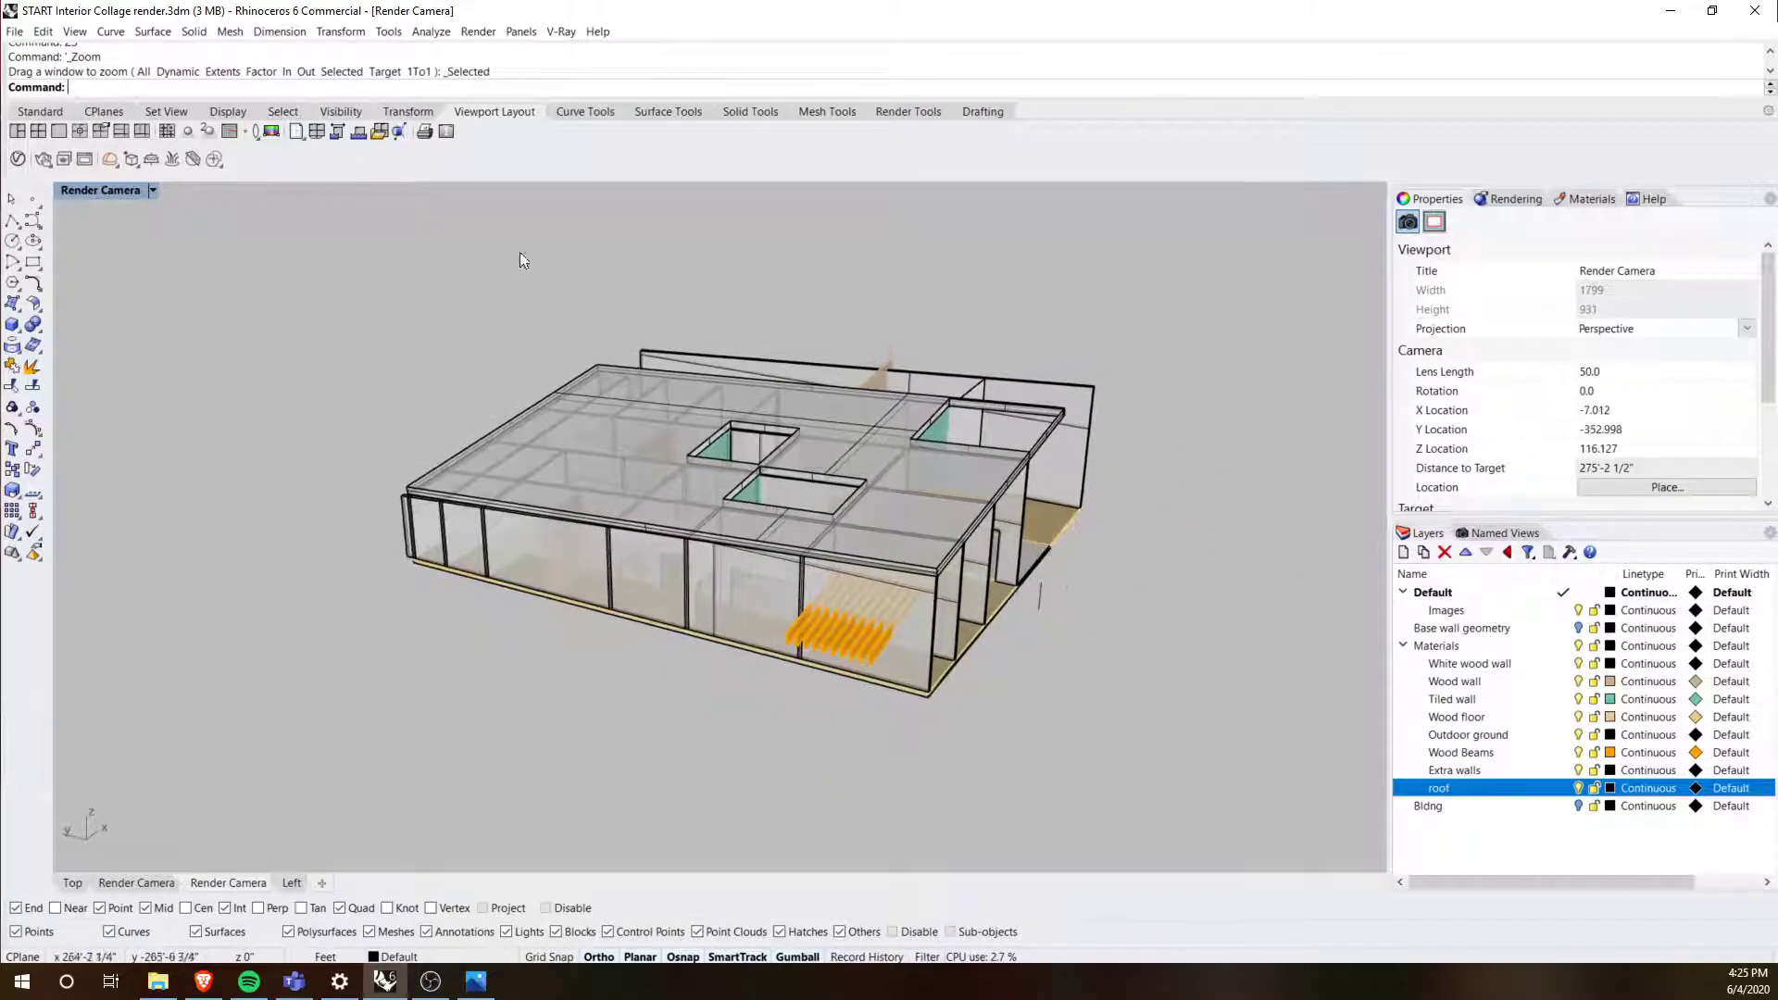
Step: Restore the four-viewport layout and orbit the shaded Render Camera view around the building
double_click(94, 189)
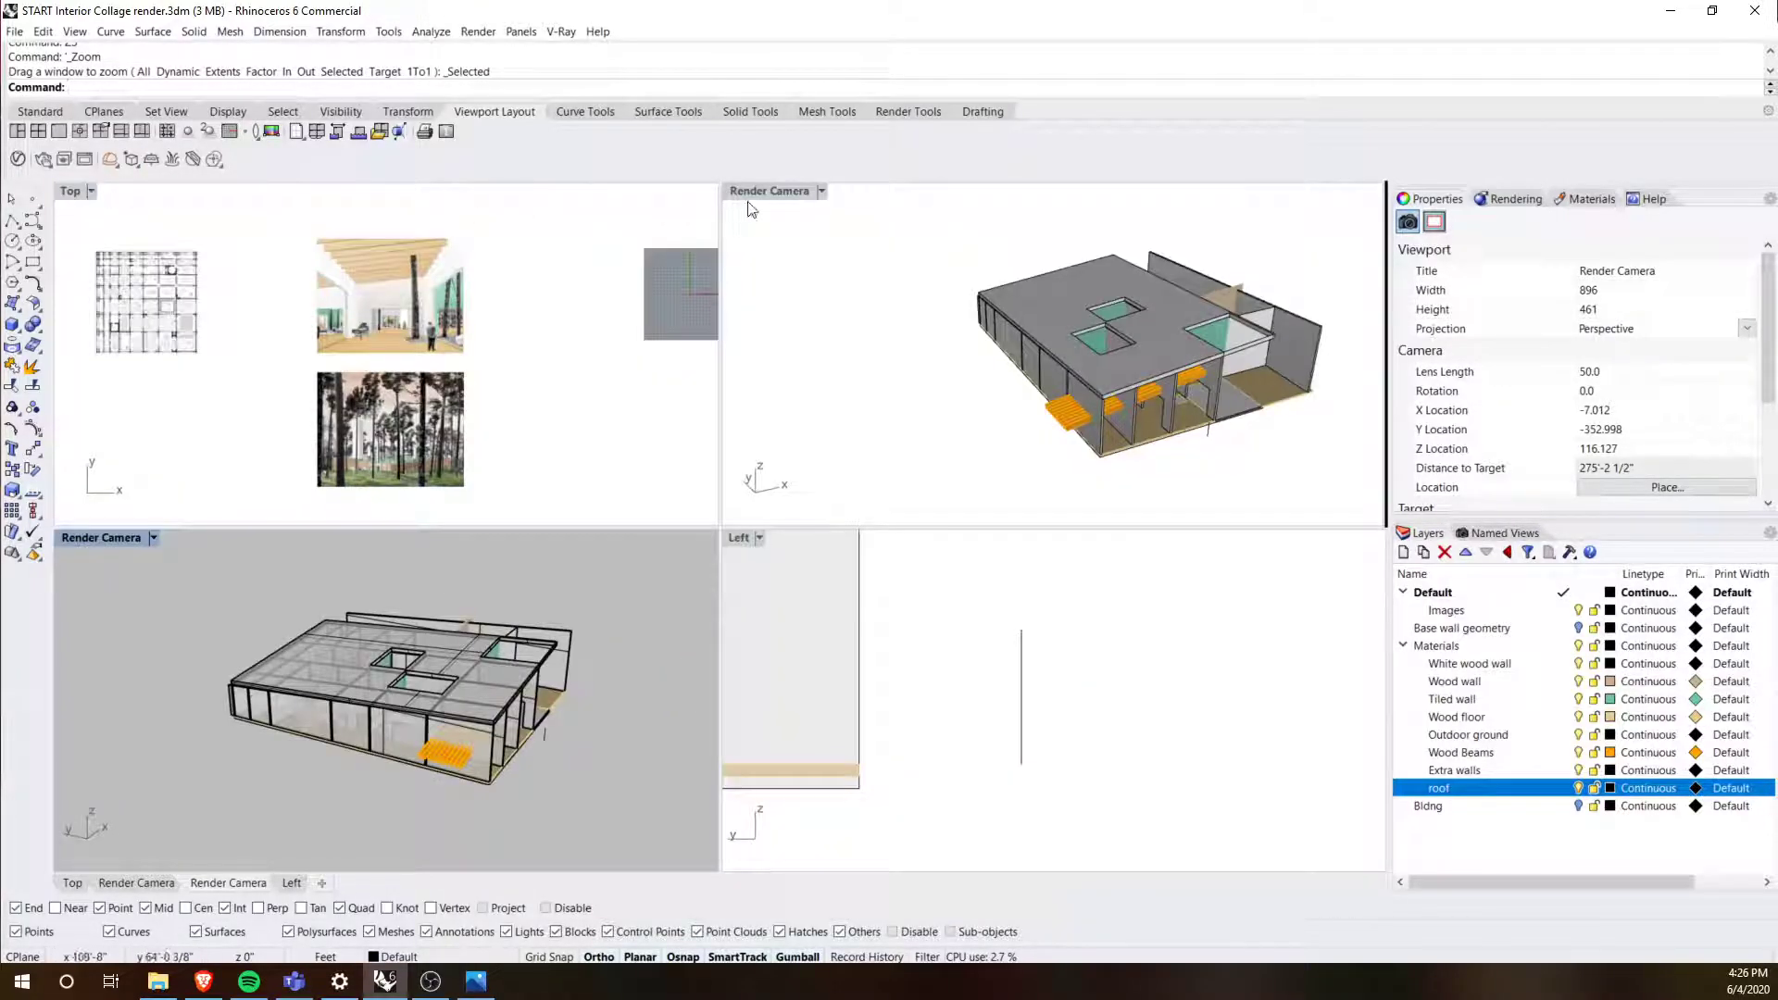
click(783, 249)
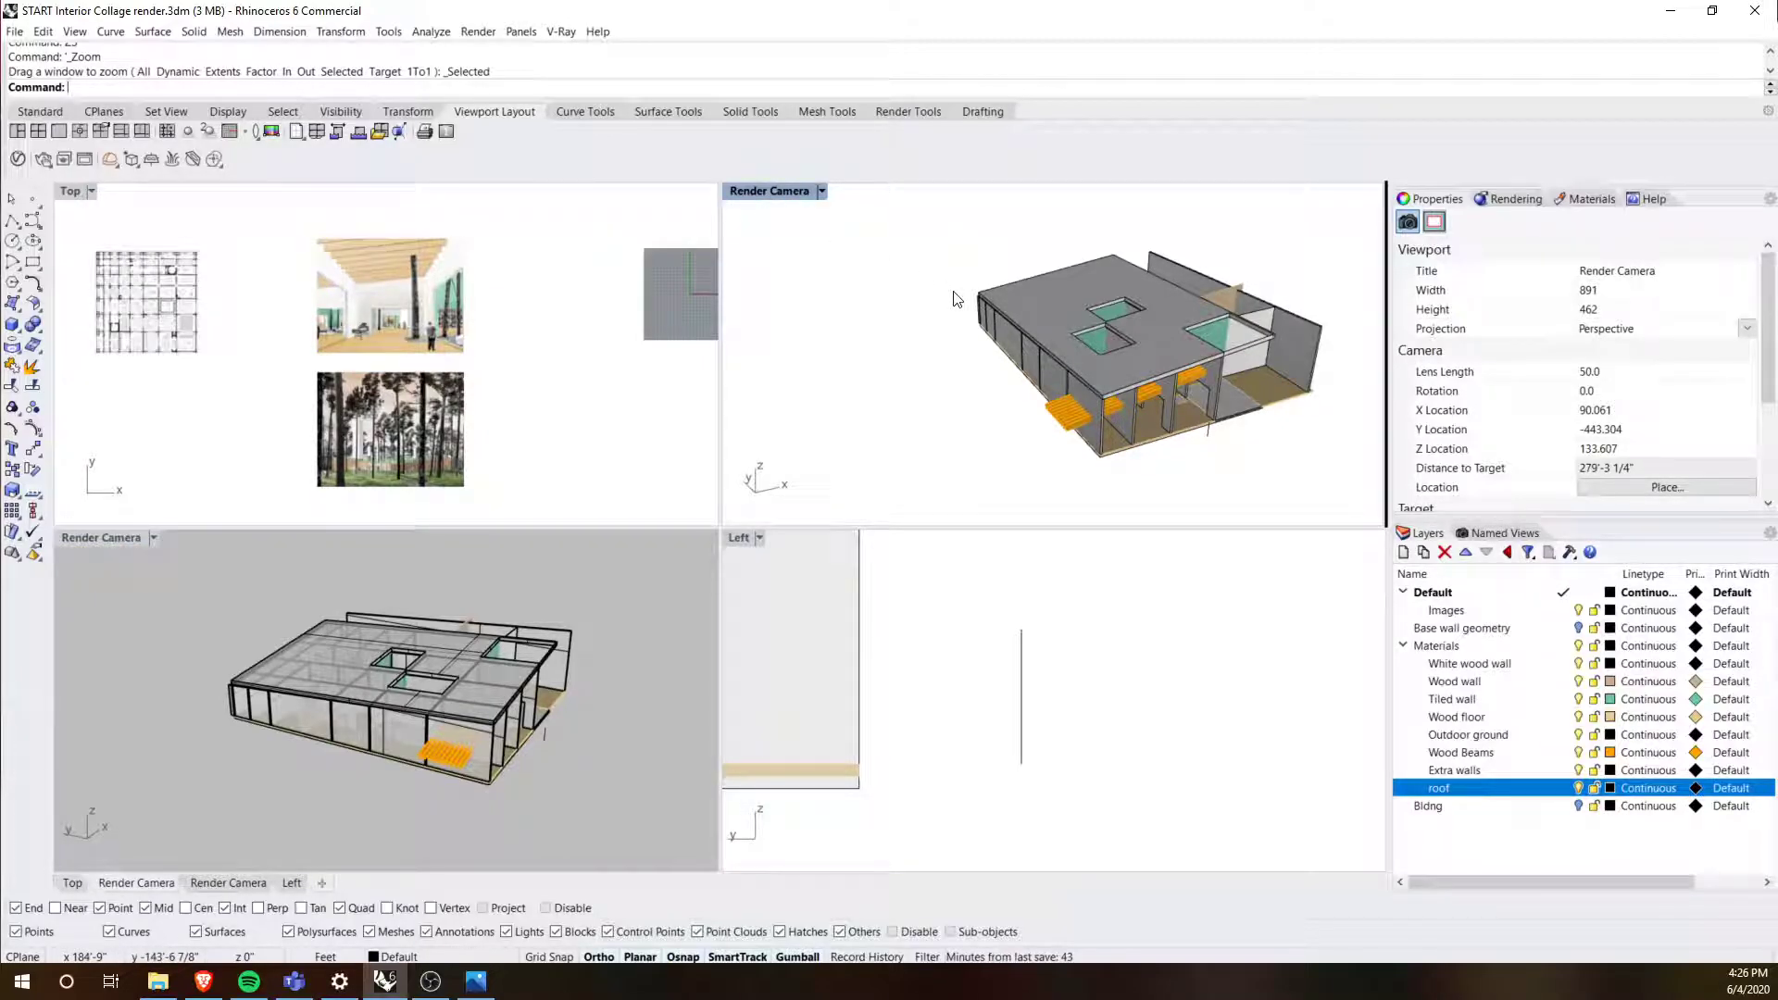
right_drag(1164, 304, 1102, 329)
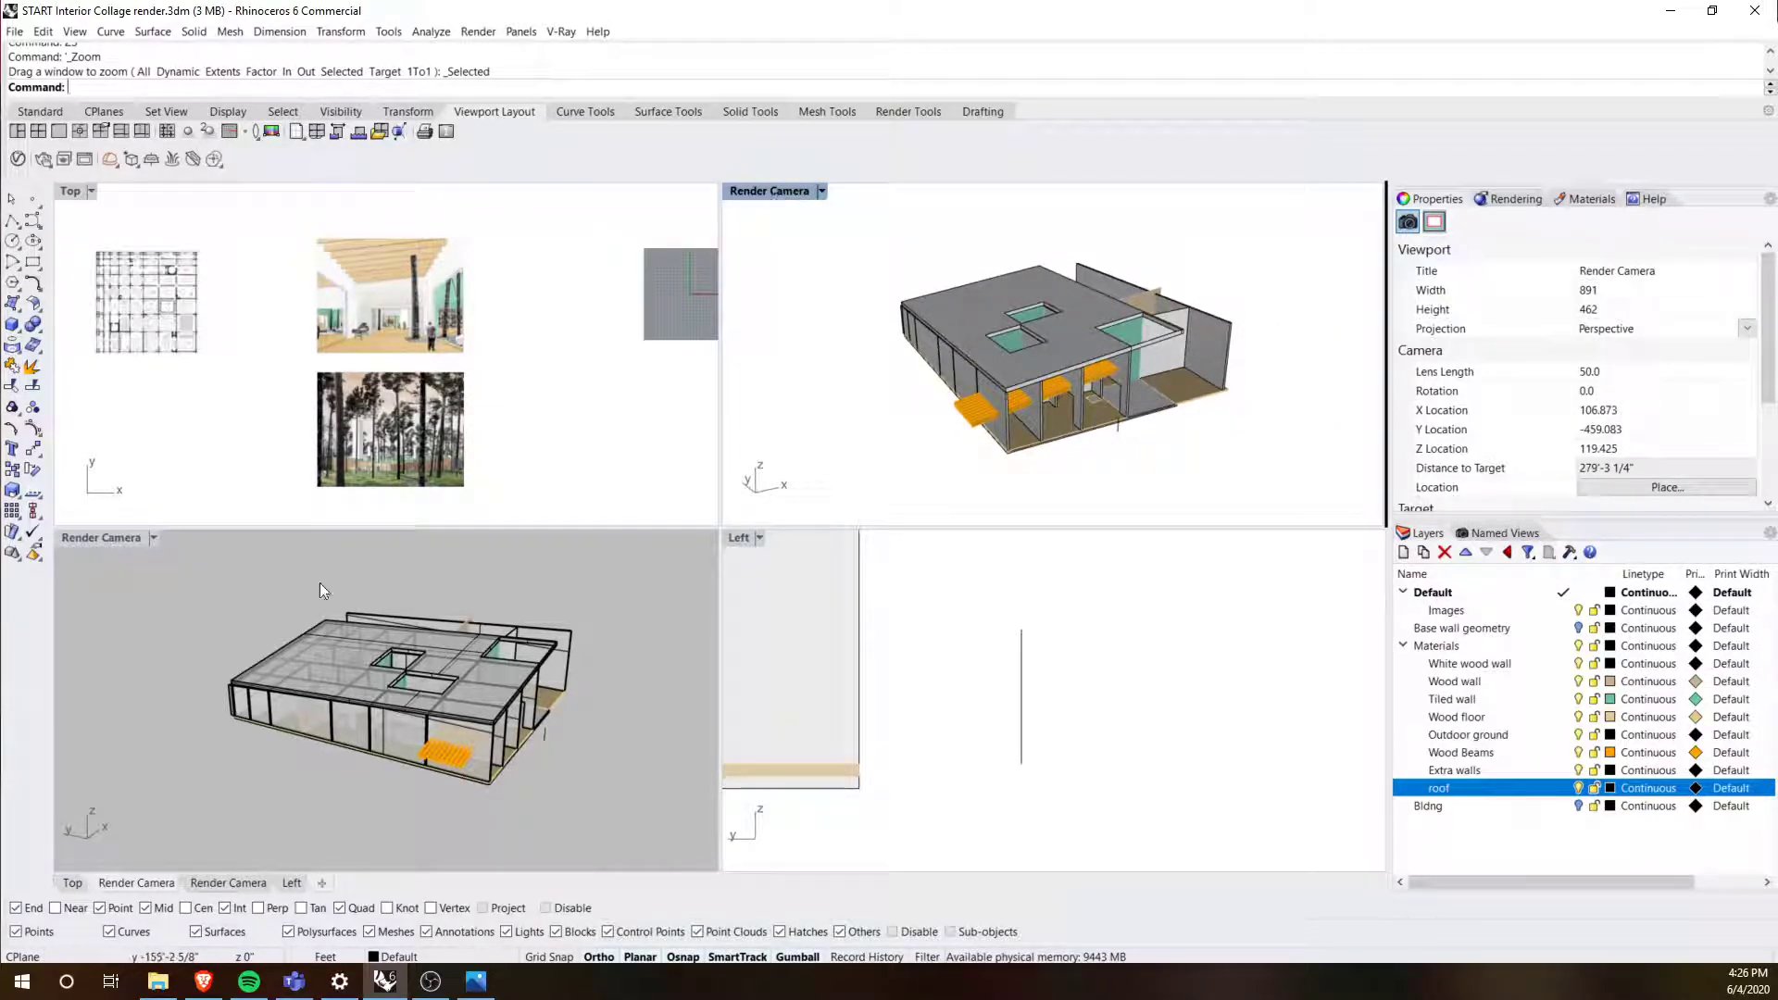
Step: Change the ghosted duplicate Render Camera viewport to a Perspective view and frame the building's open front in it
click(137, 537)
click(152, 535)
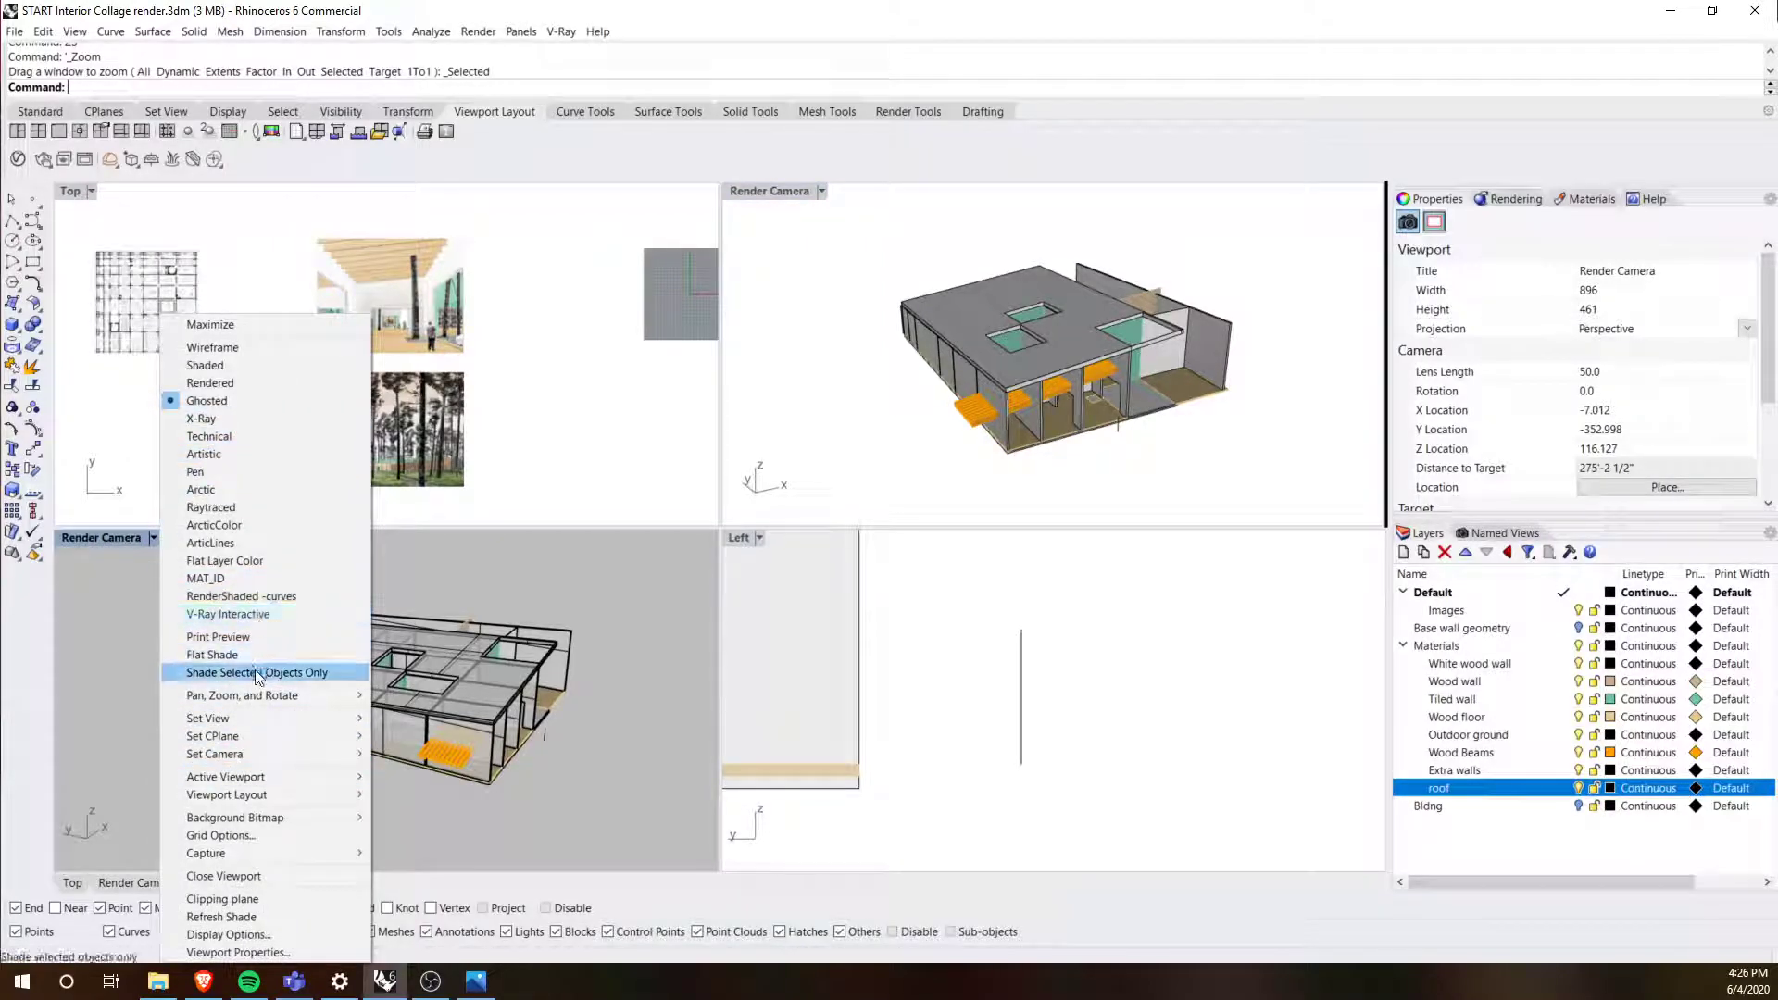
mouse_move(263, 715)
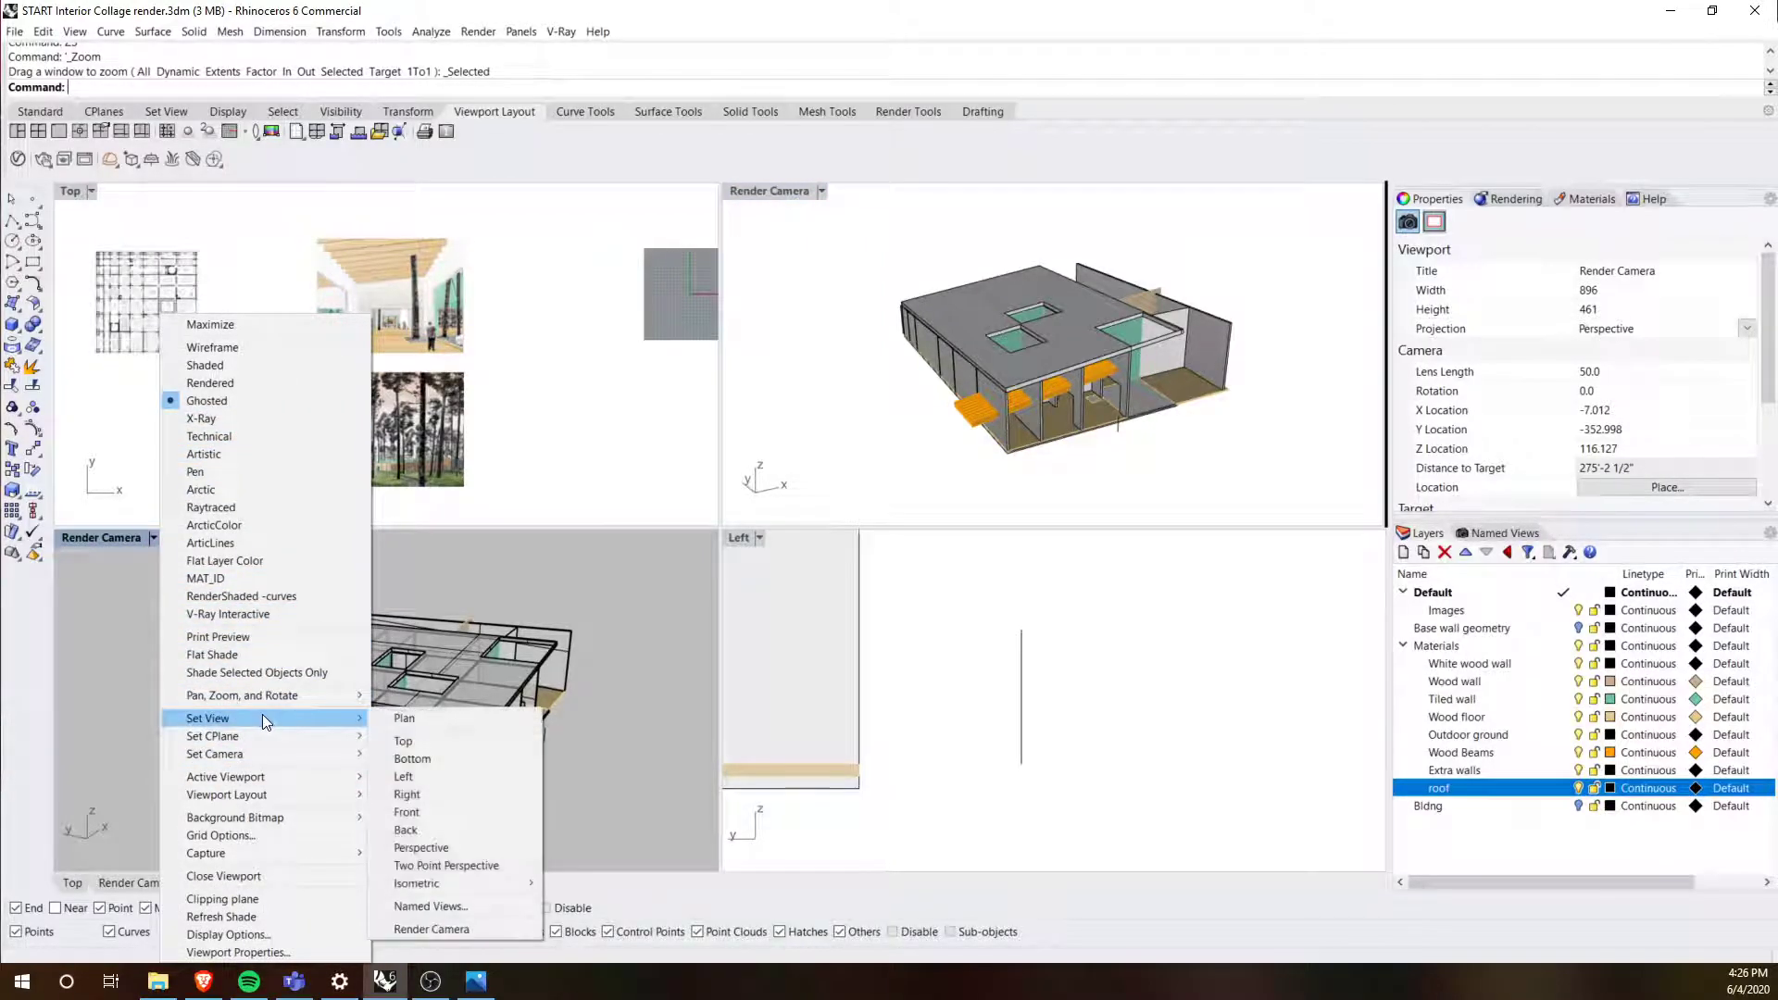
click(448, 846)
right_drag(500, 713, 570, 697)
scroll(570, 697, up, 3)
Step: Frame the building's front end in the Left view and its open facade in the Render Camera view
click(928, 667)
scroll(956, 639, down, 4)
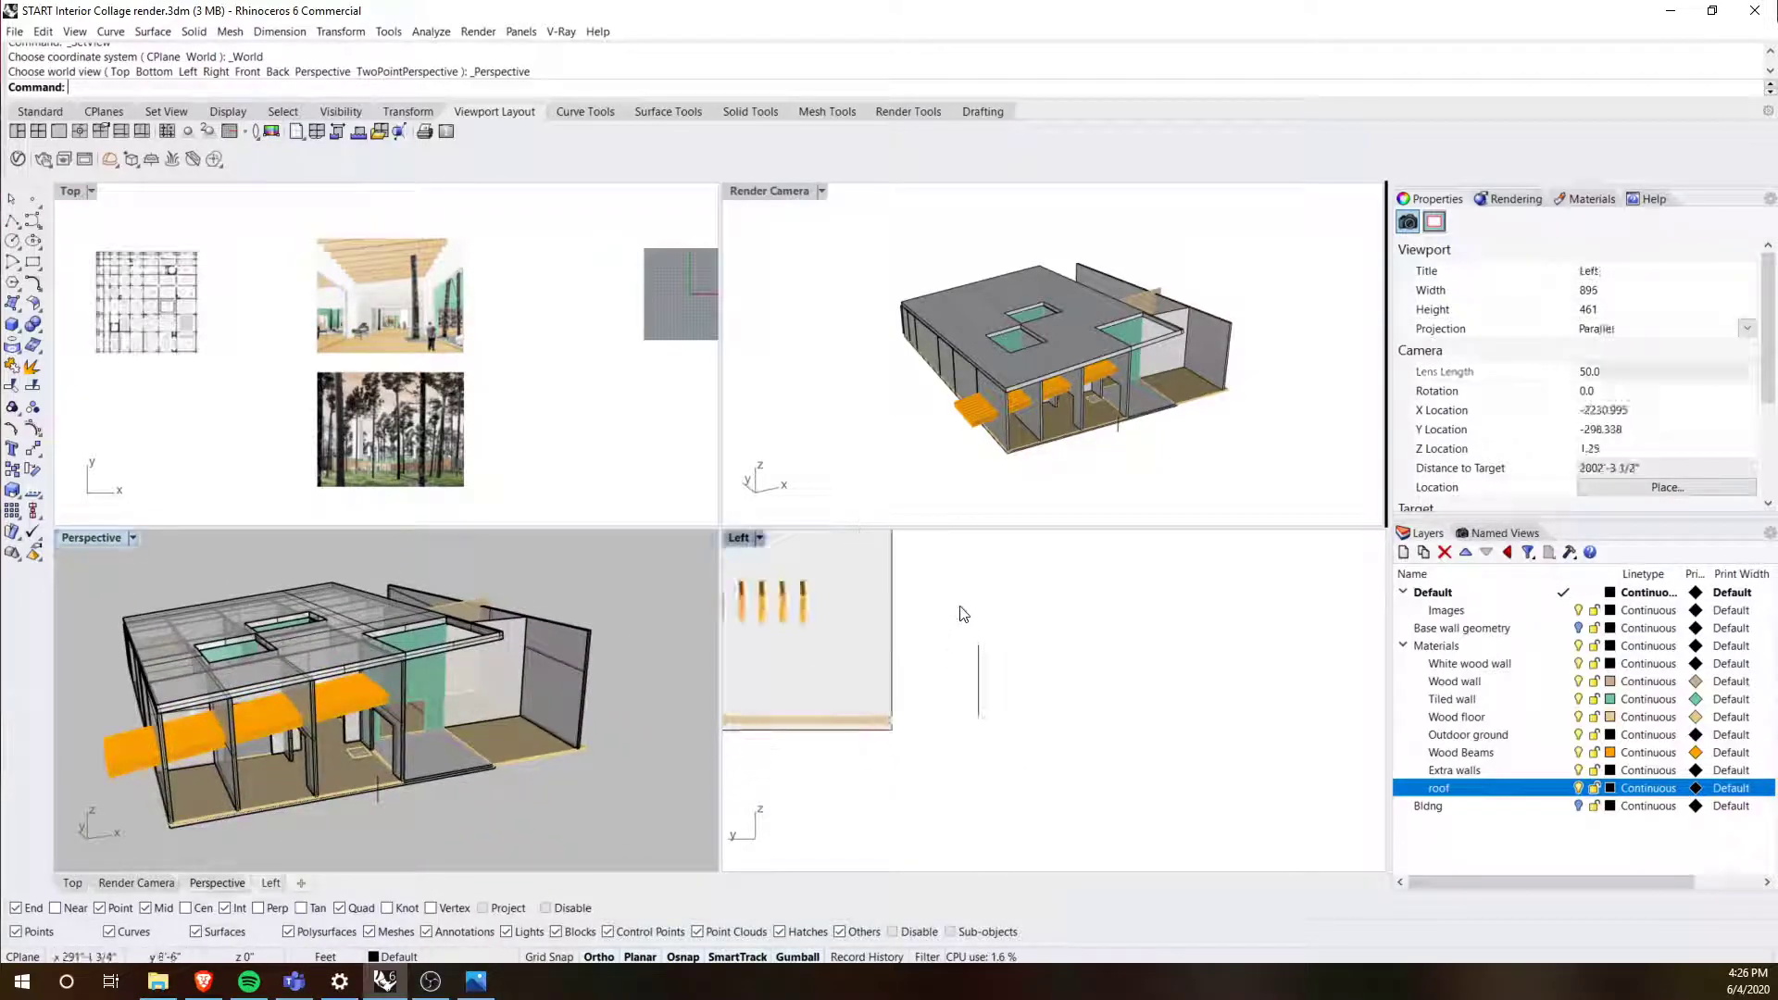
scroll(1046, 678, down, 3)
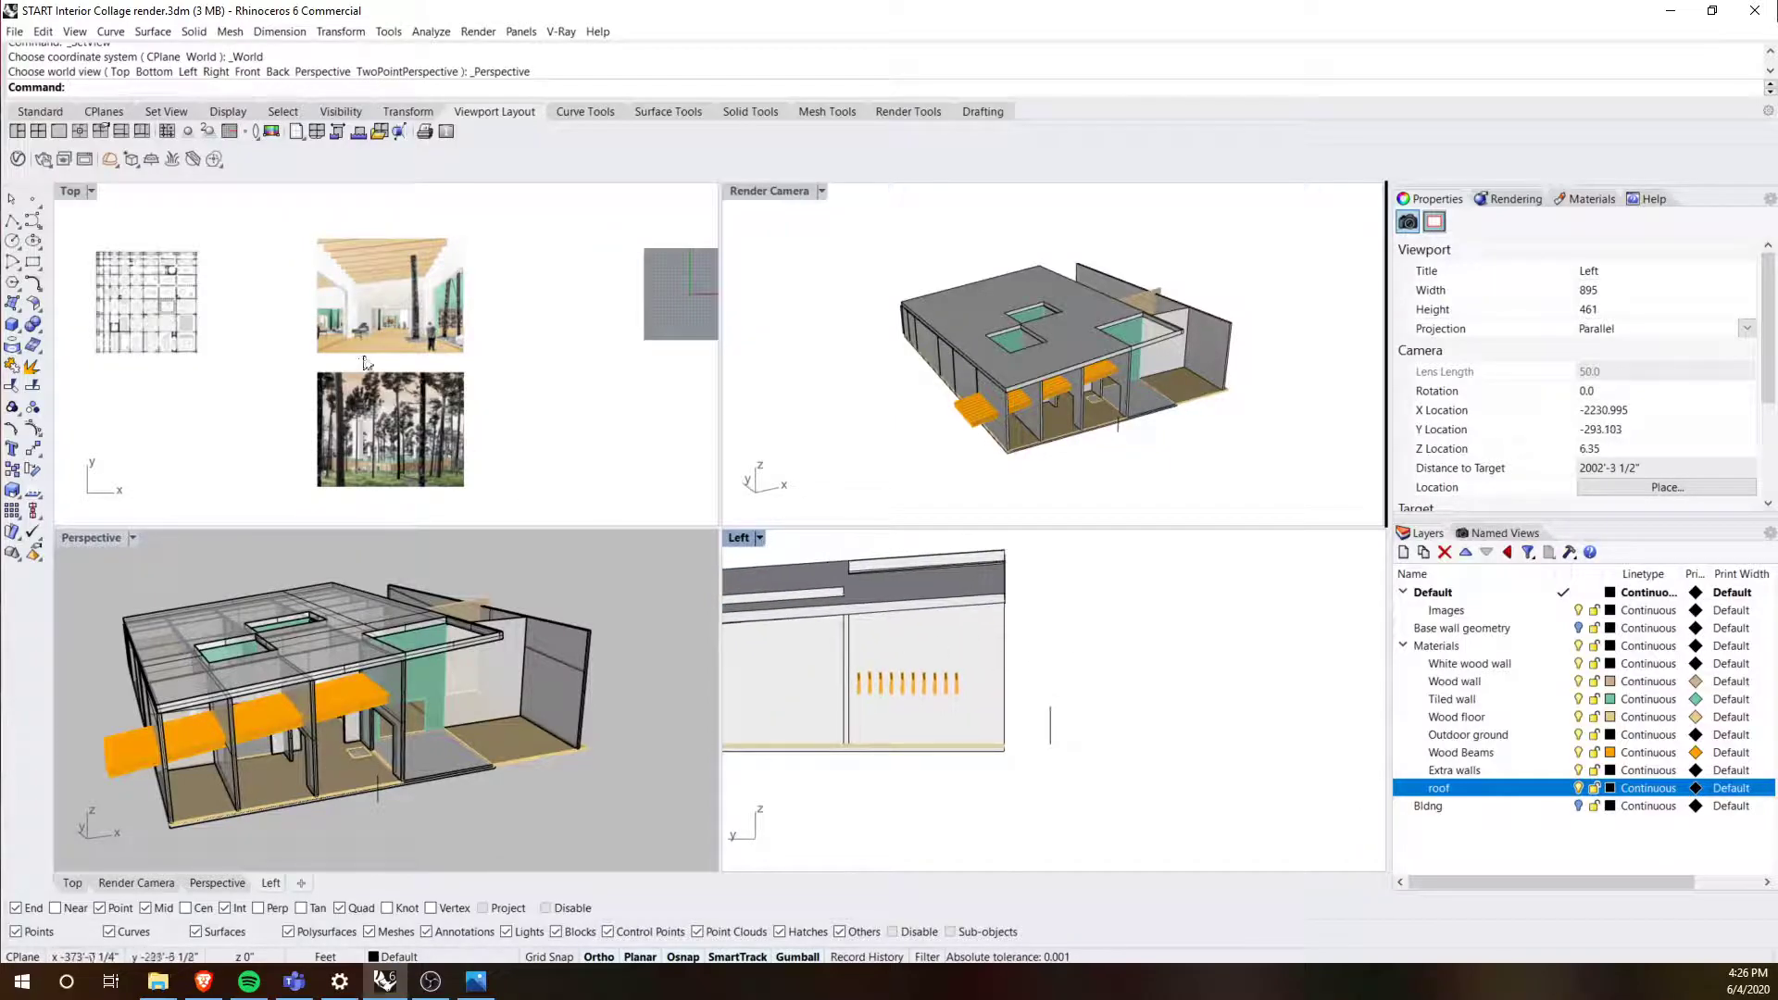
click(782, 205)
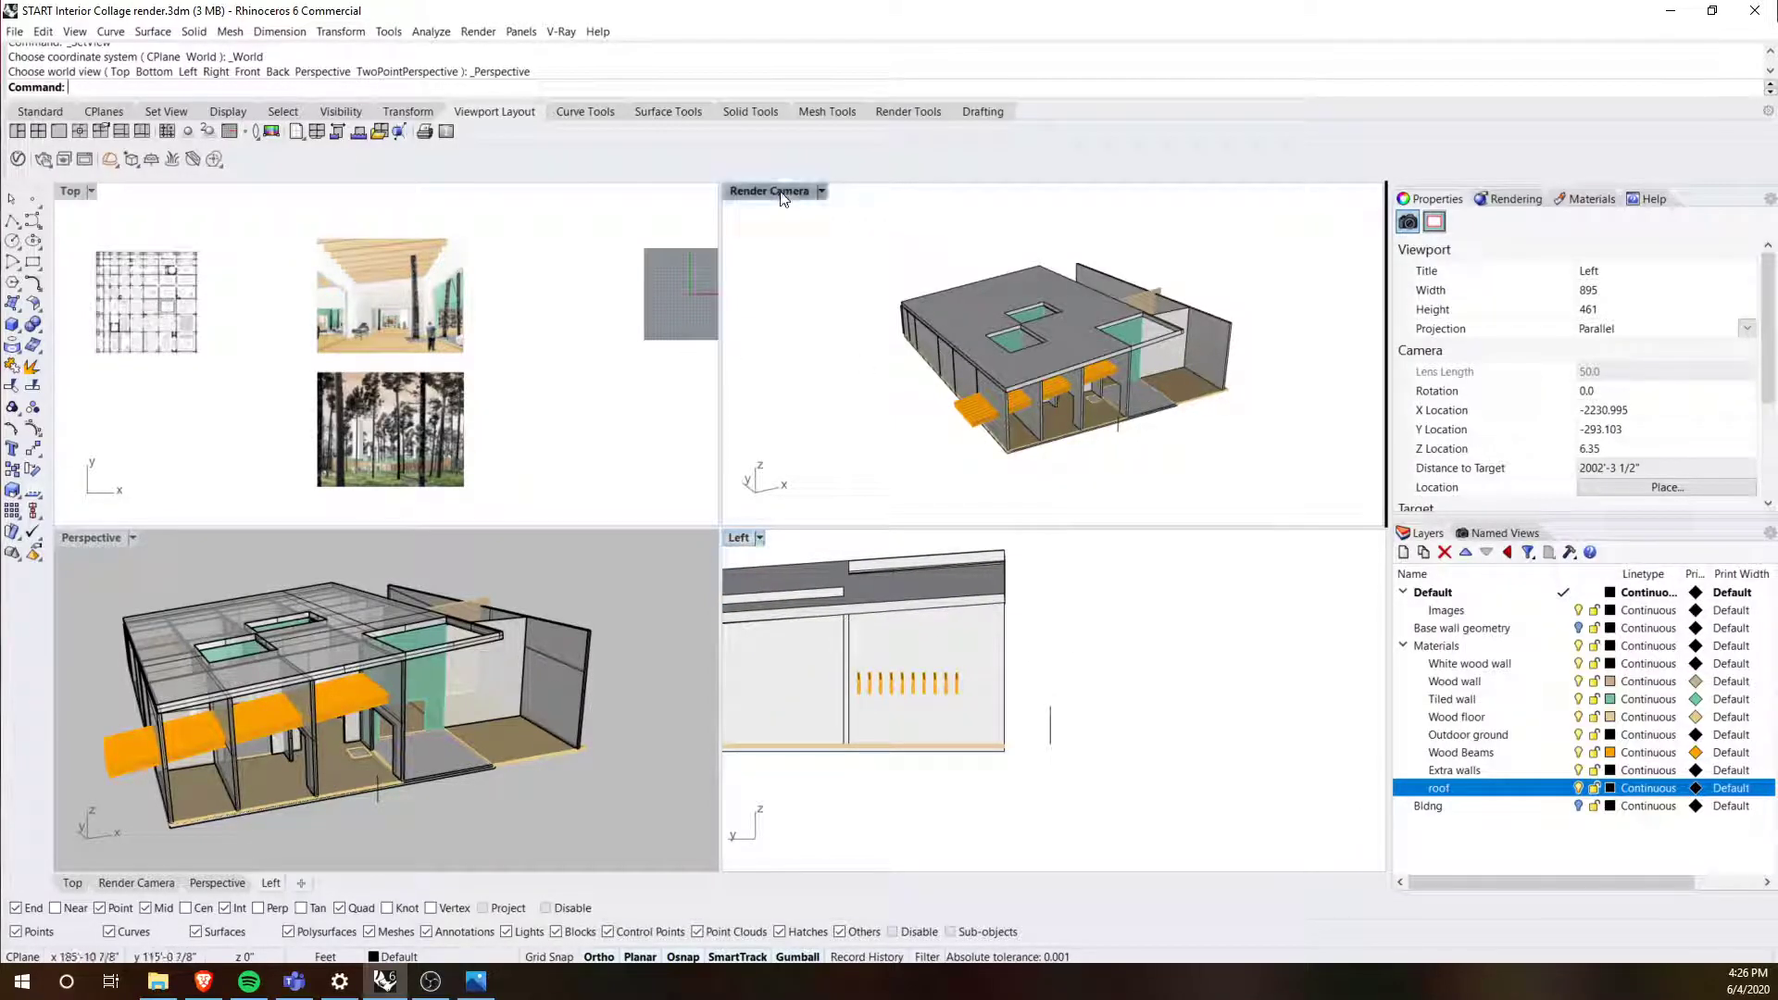
right_drag(1183, 267, 1194, 338)
scroll(1193, 342, up, 3)
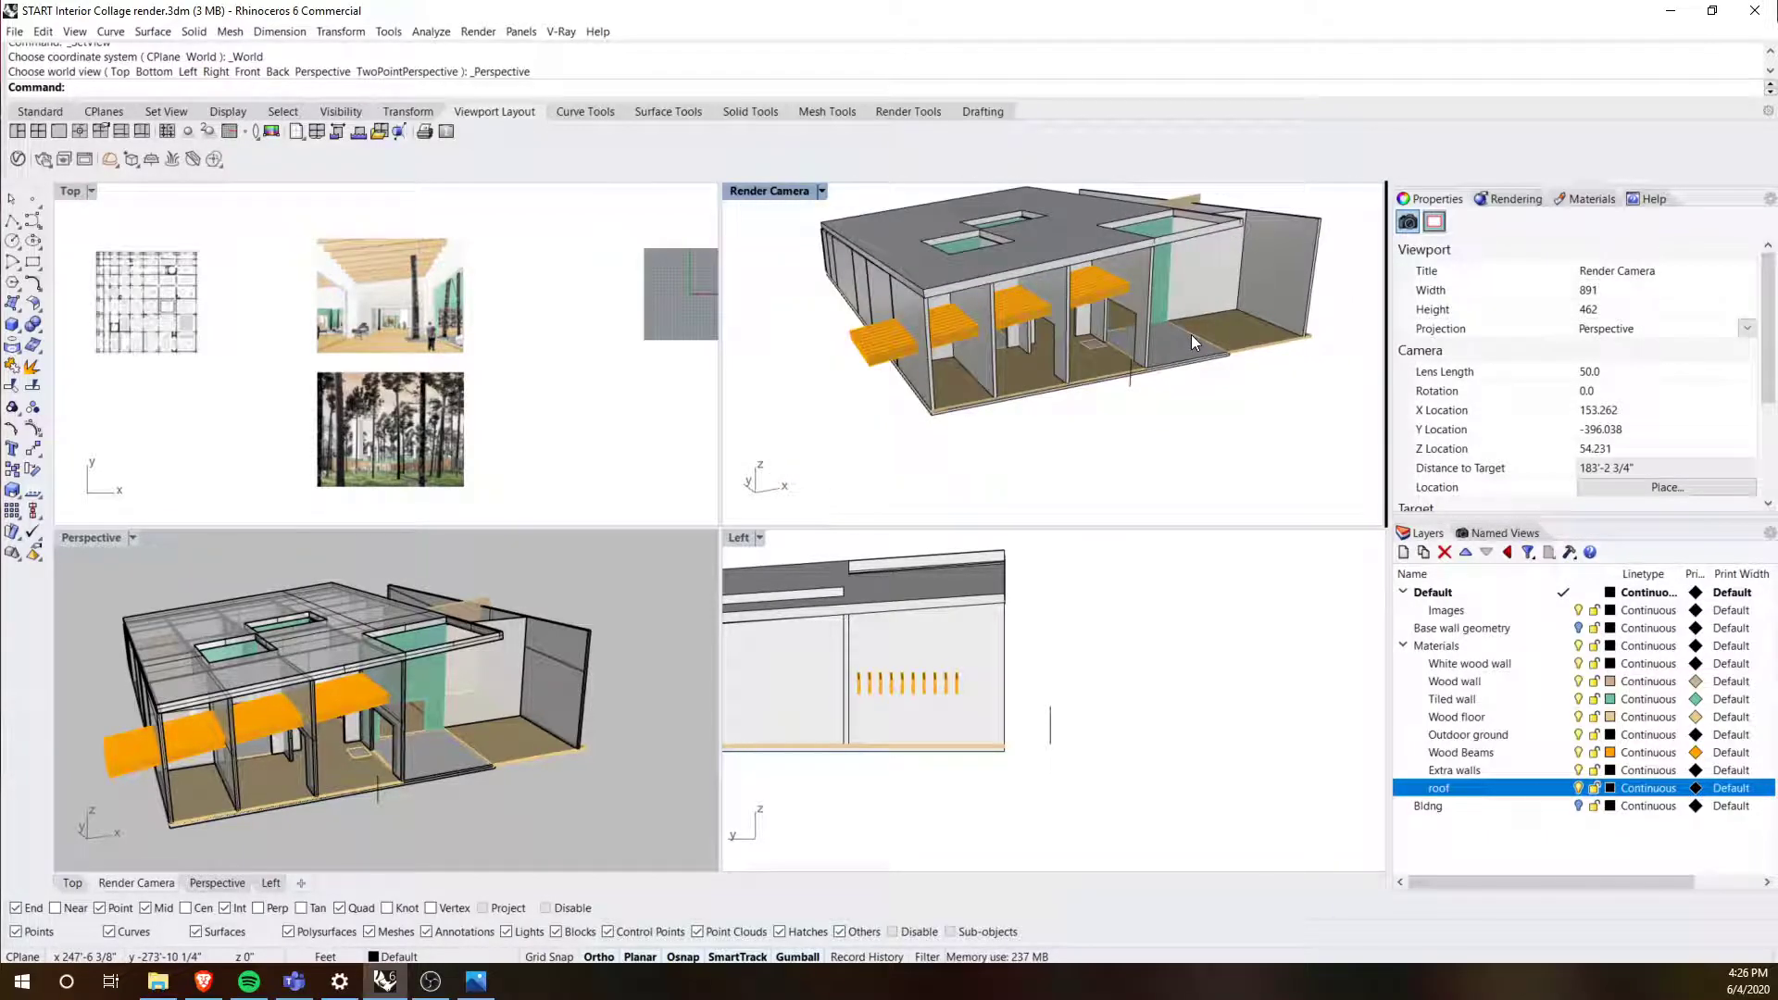
Step: Show the Render Camera viewport's camera object with the Camera command and bring it into view in the Perspective viewport
key(F6)
text(Camera)
key(Return)
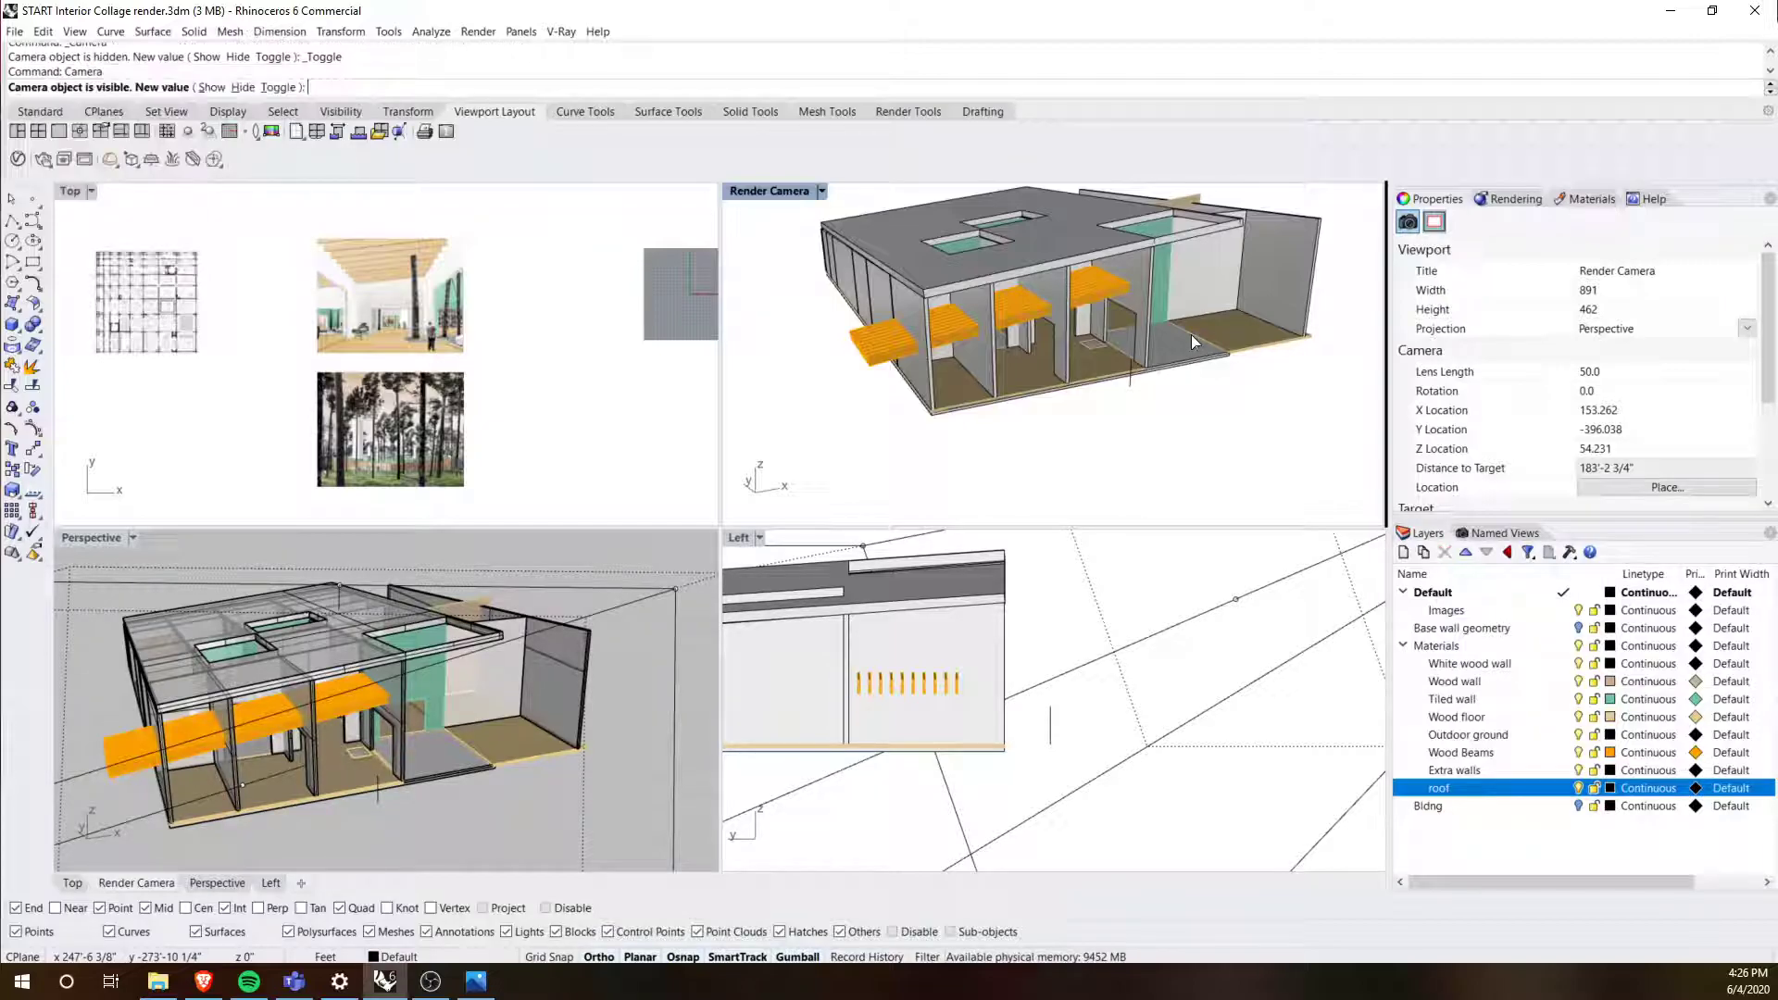
click(201, 88)
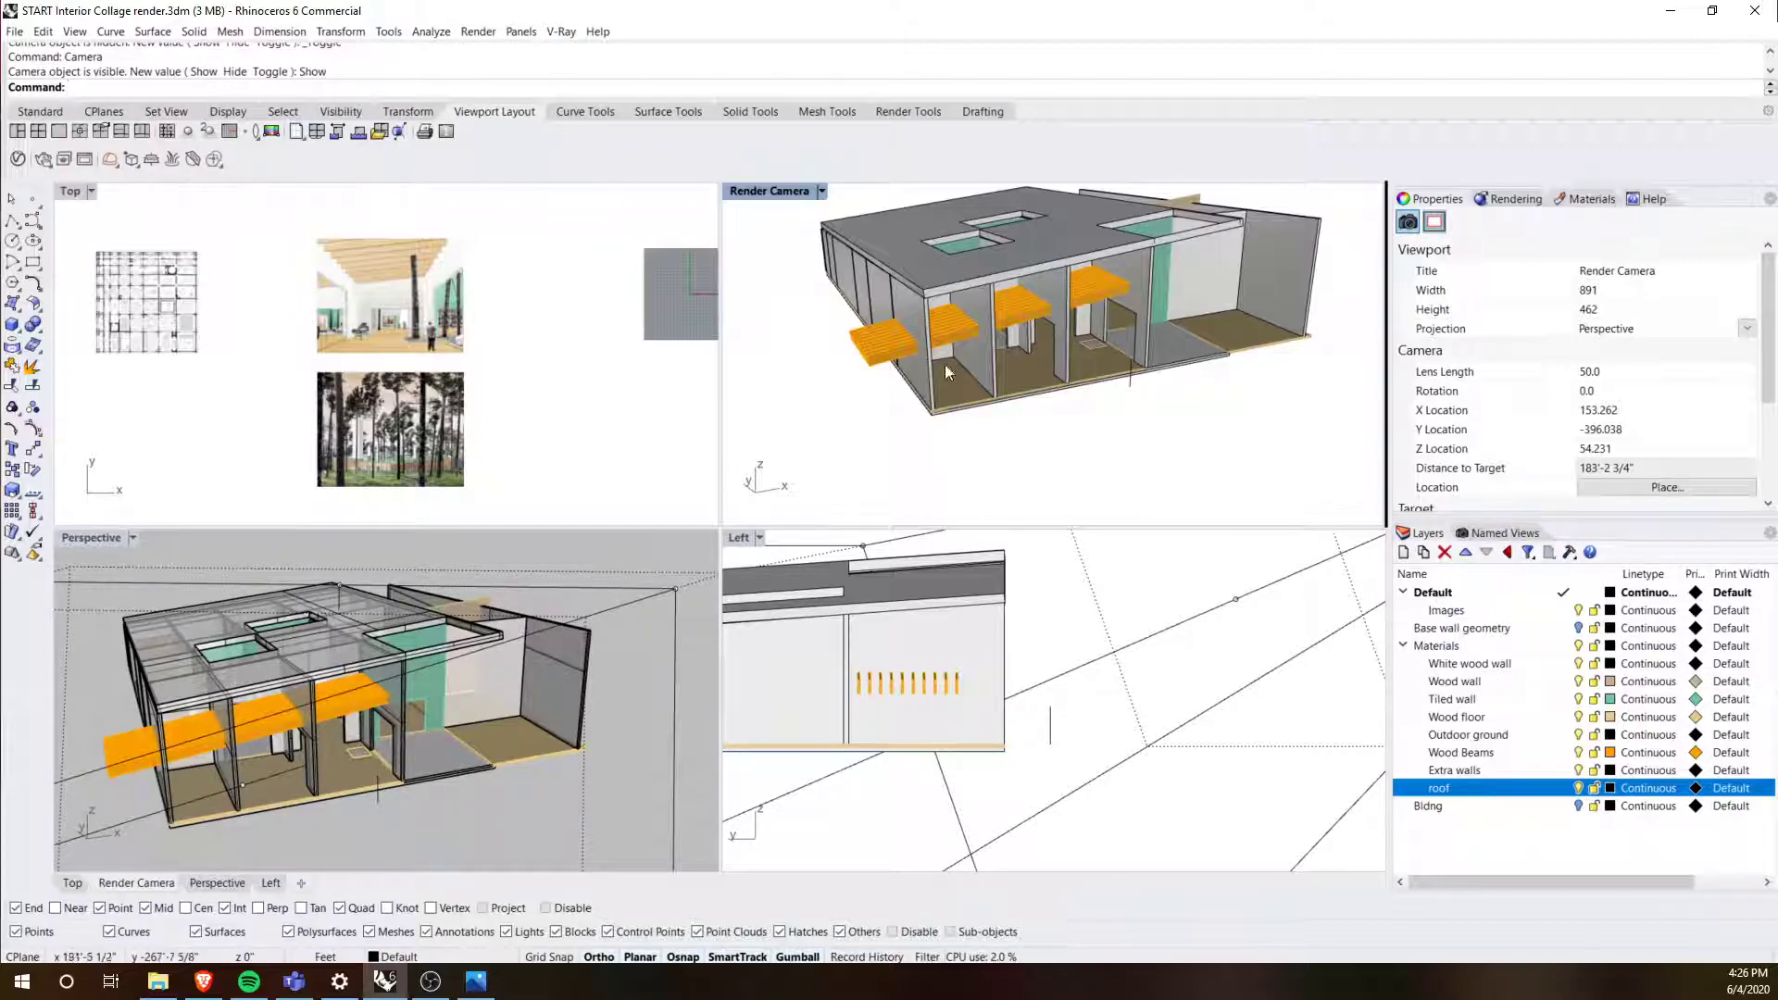
scroll(431, 697, down, 8)
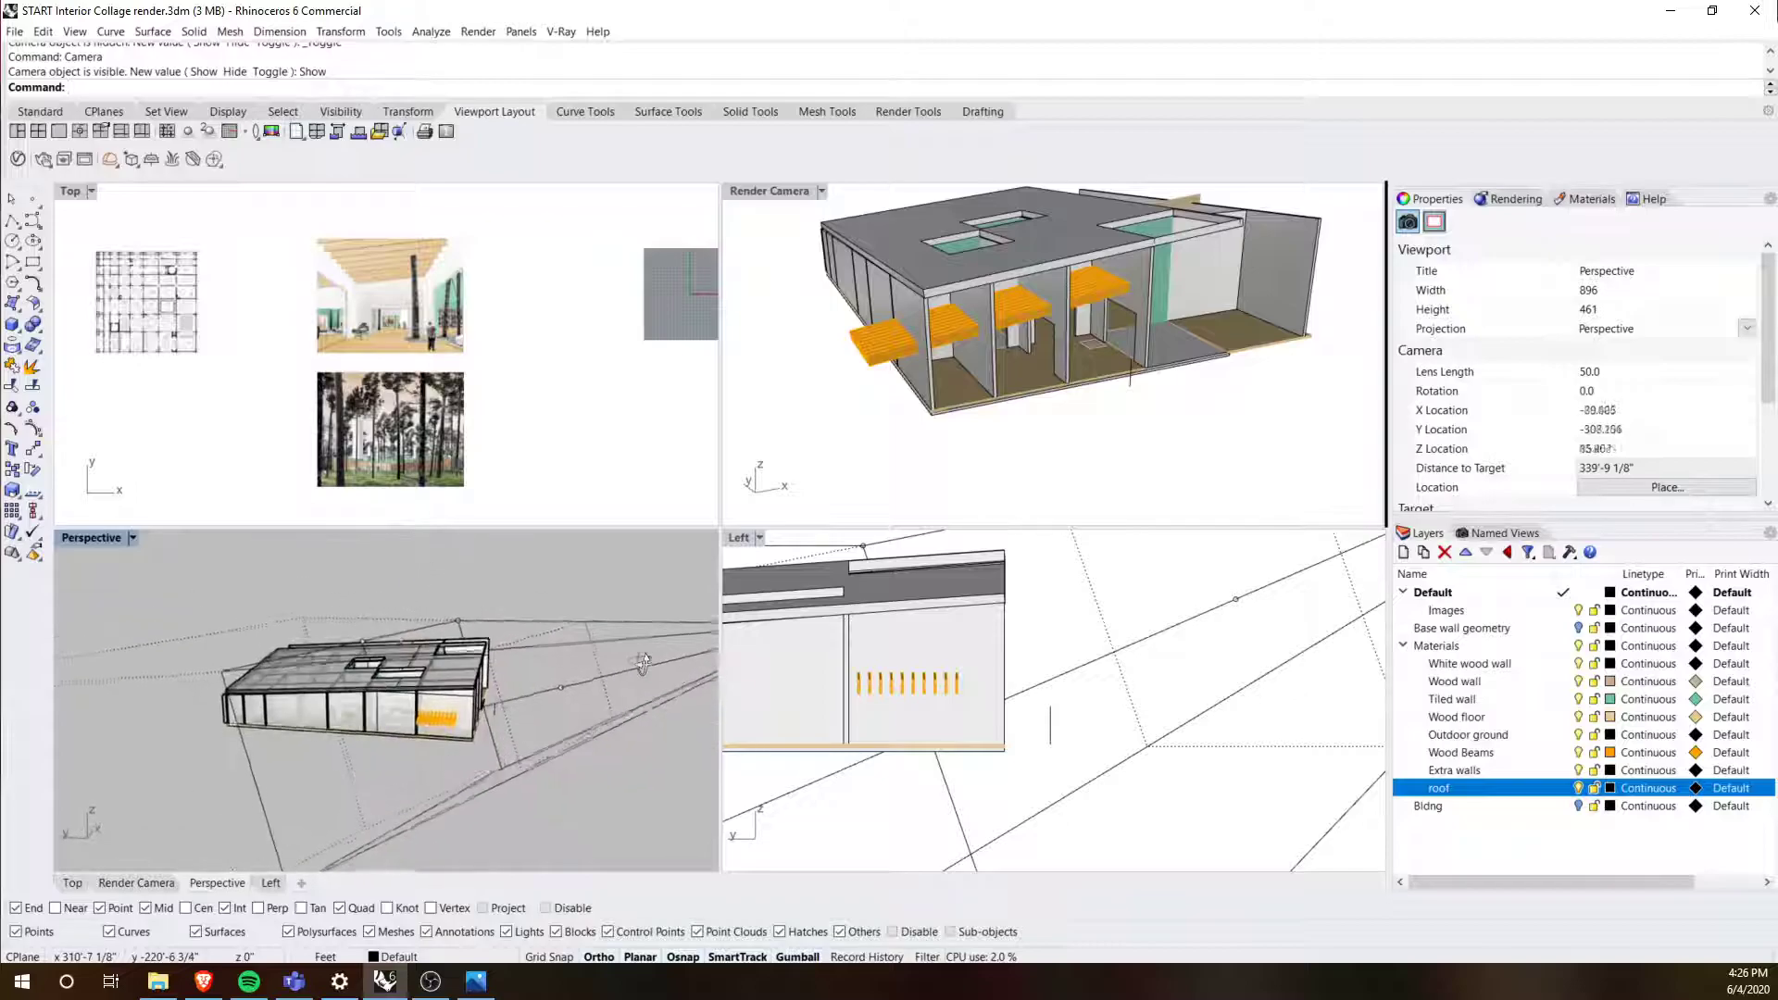
Step: Select the camera point in the Perspective view and move it along its gumball axes to lower the camera
click(498, 671)
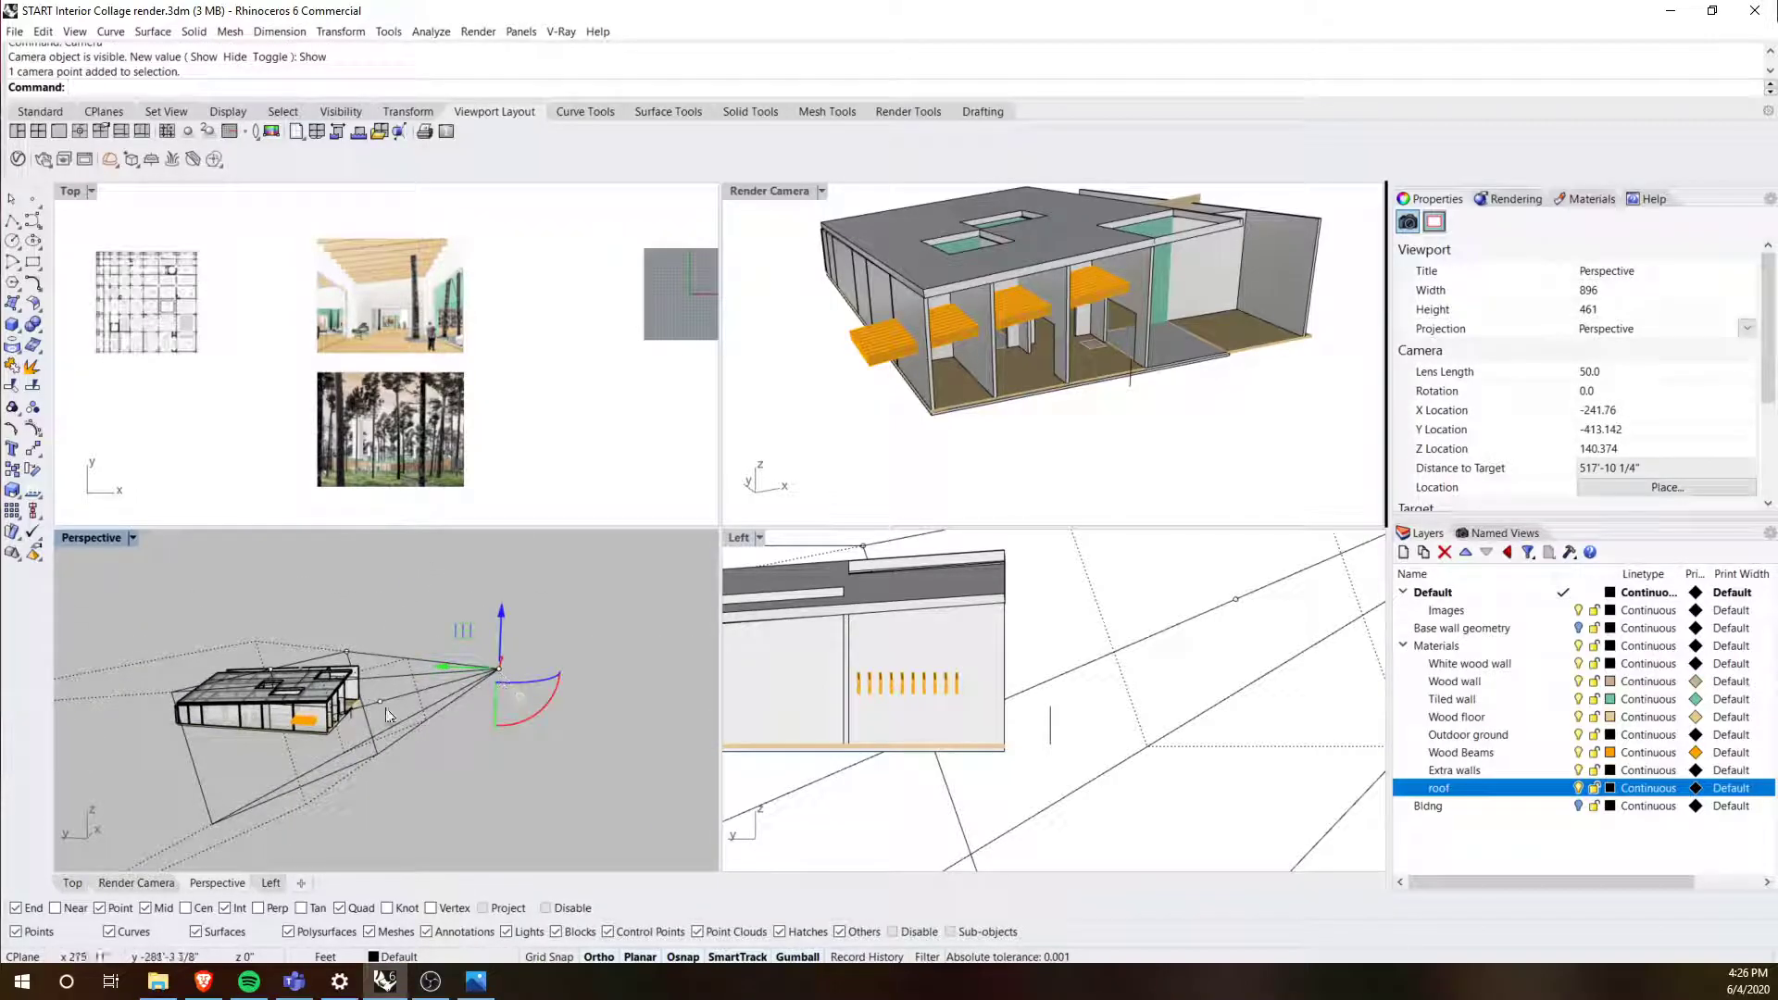
drag(508, 663, 526, 667)
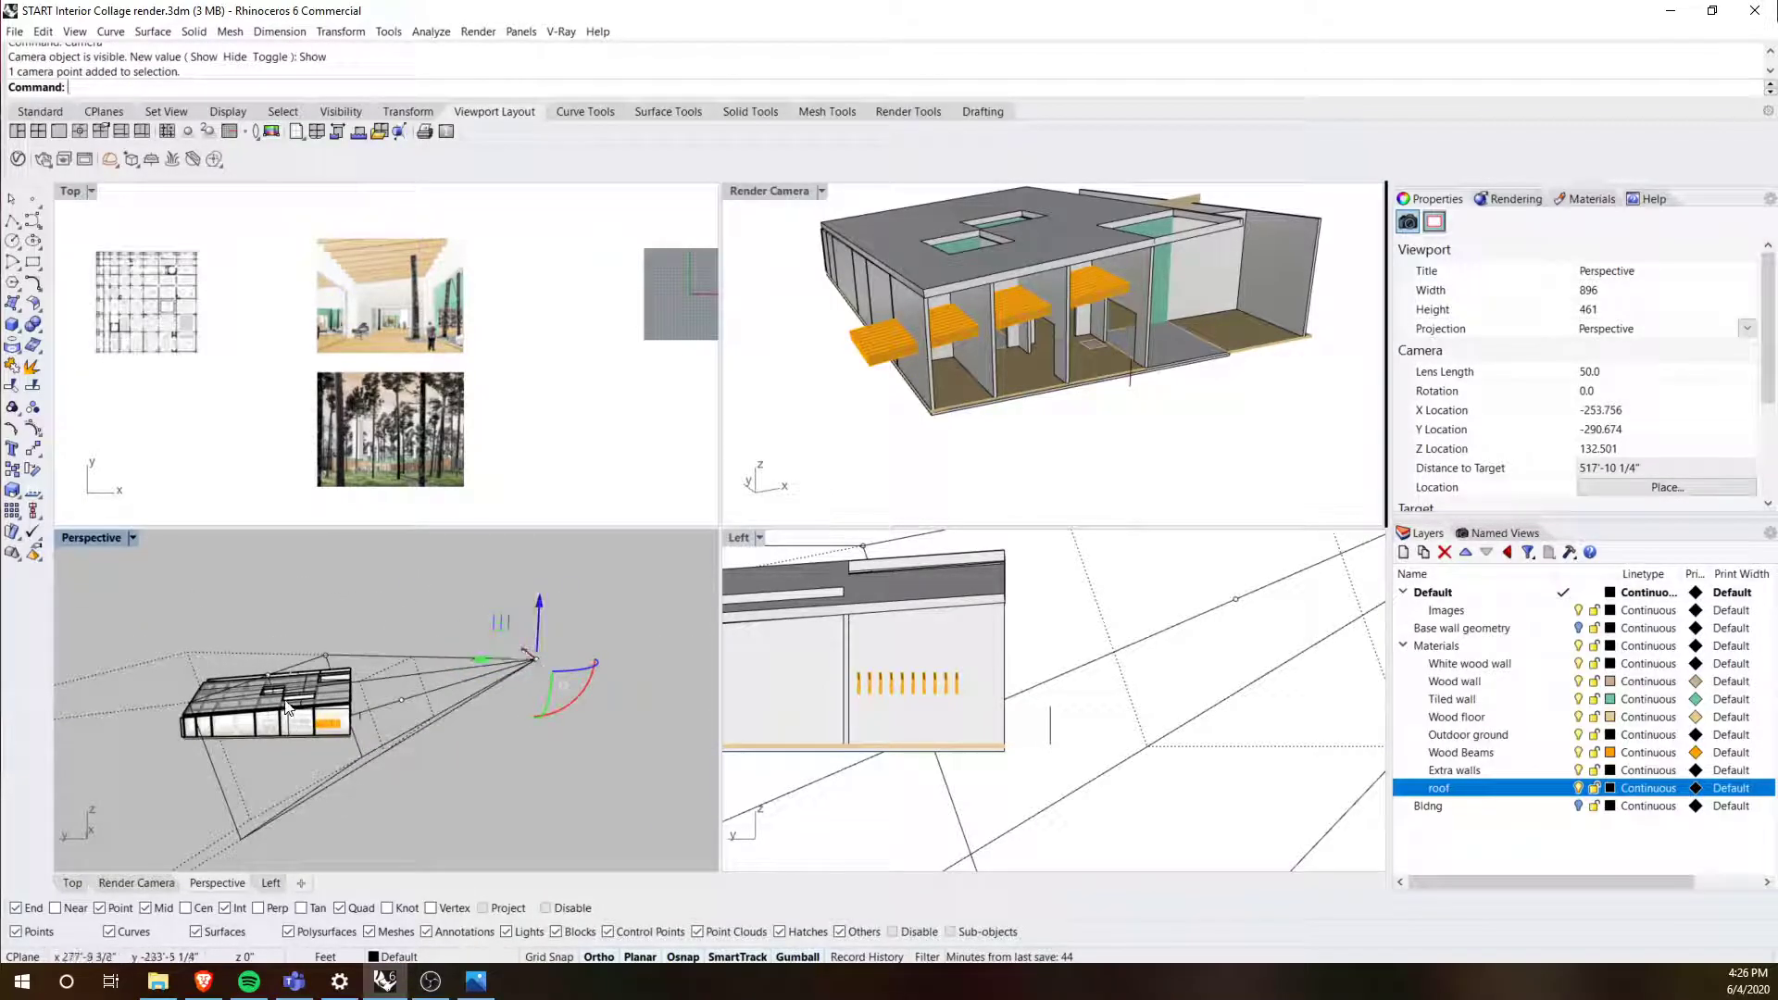
mouse_move(541, 598)
mouse_down()
mouse_move(516, 701)
mouse_move(542, 665)
mouse_move(534, 580)
mouse_up()
right_drag(535, 579, 641, 400)
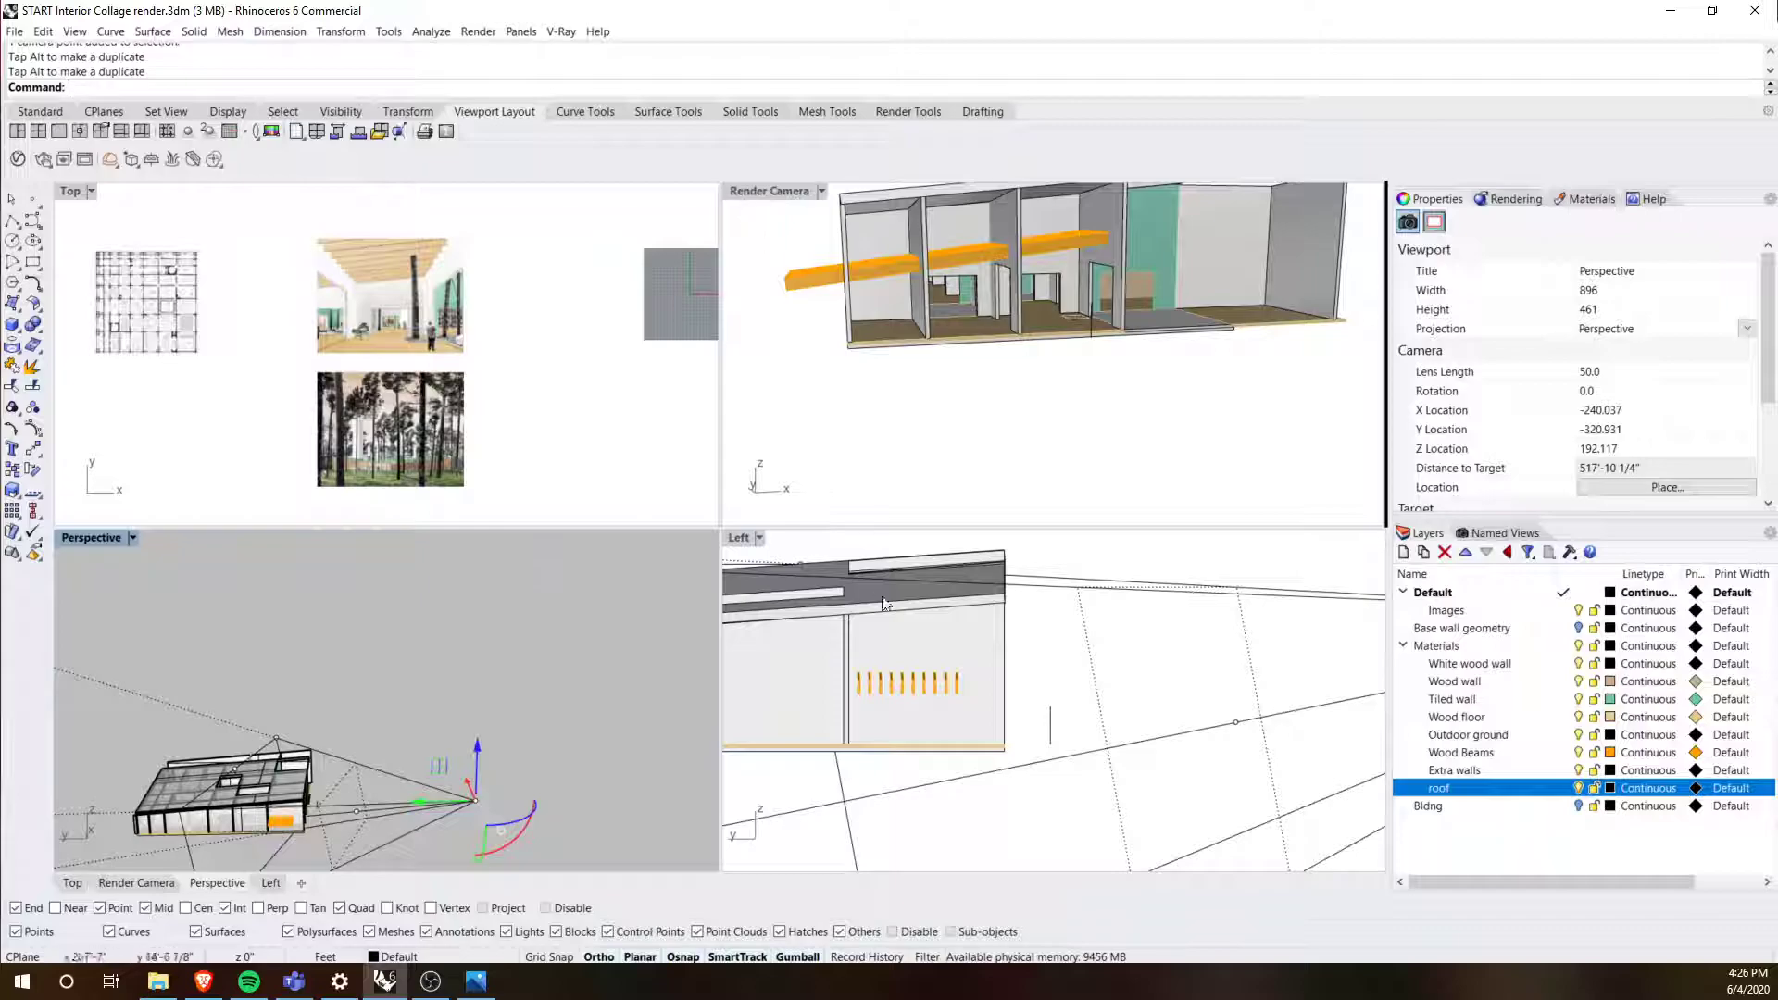
Step: Move the camera point in the Left view until it sits just outside the building's front edge
scroll(954, 662, down, 5)
scroll(1010, 681, up, 3)
click(1315, 671)
key(Return)
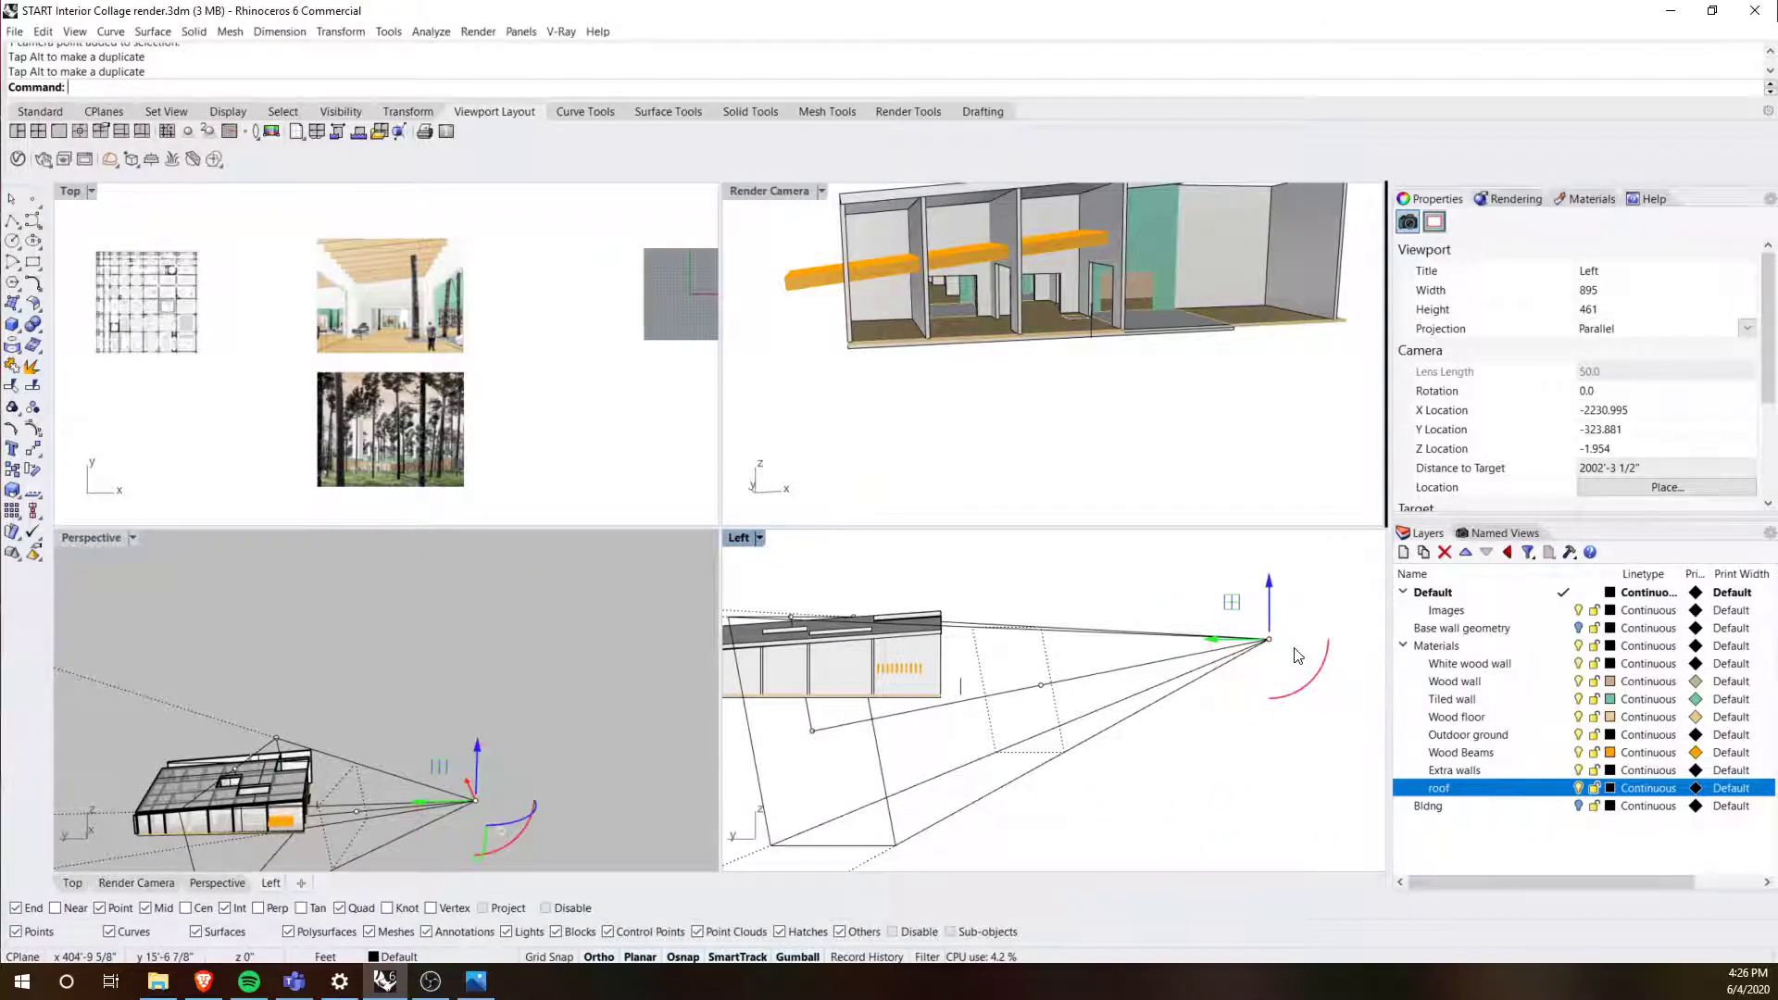
drag(1326, 646, 978, 637)
Step: Reposition the camera point in the Top view so it sits centrally just outside the front facade
scroll(463, 380, down, 3)
scroll(472, 370, up, 8)
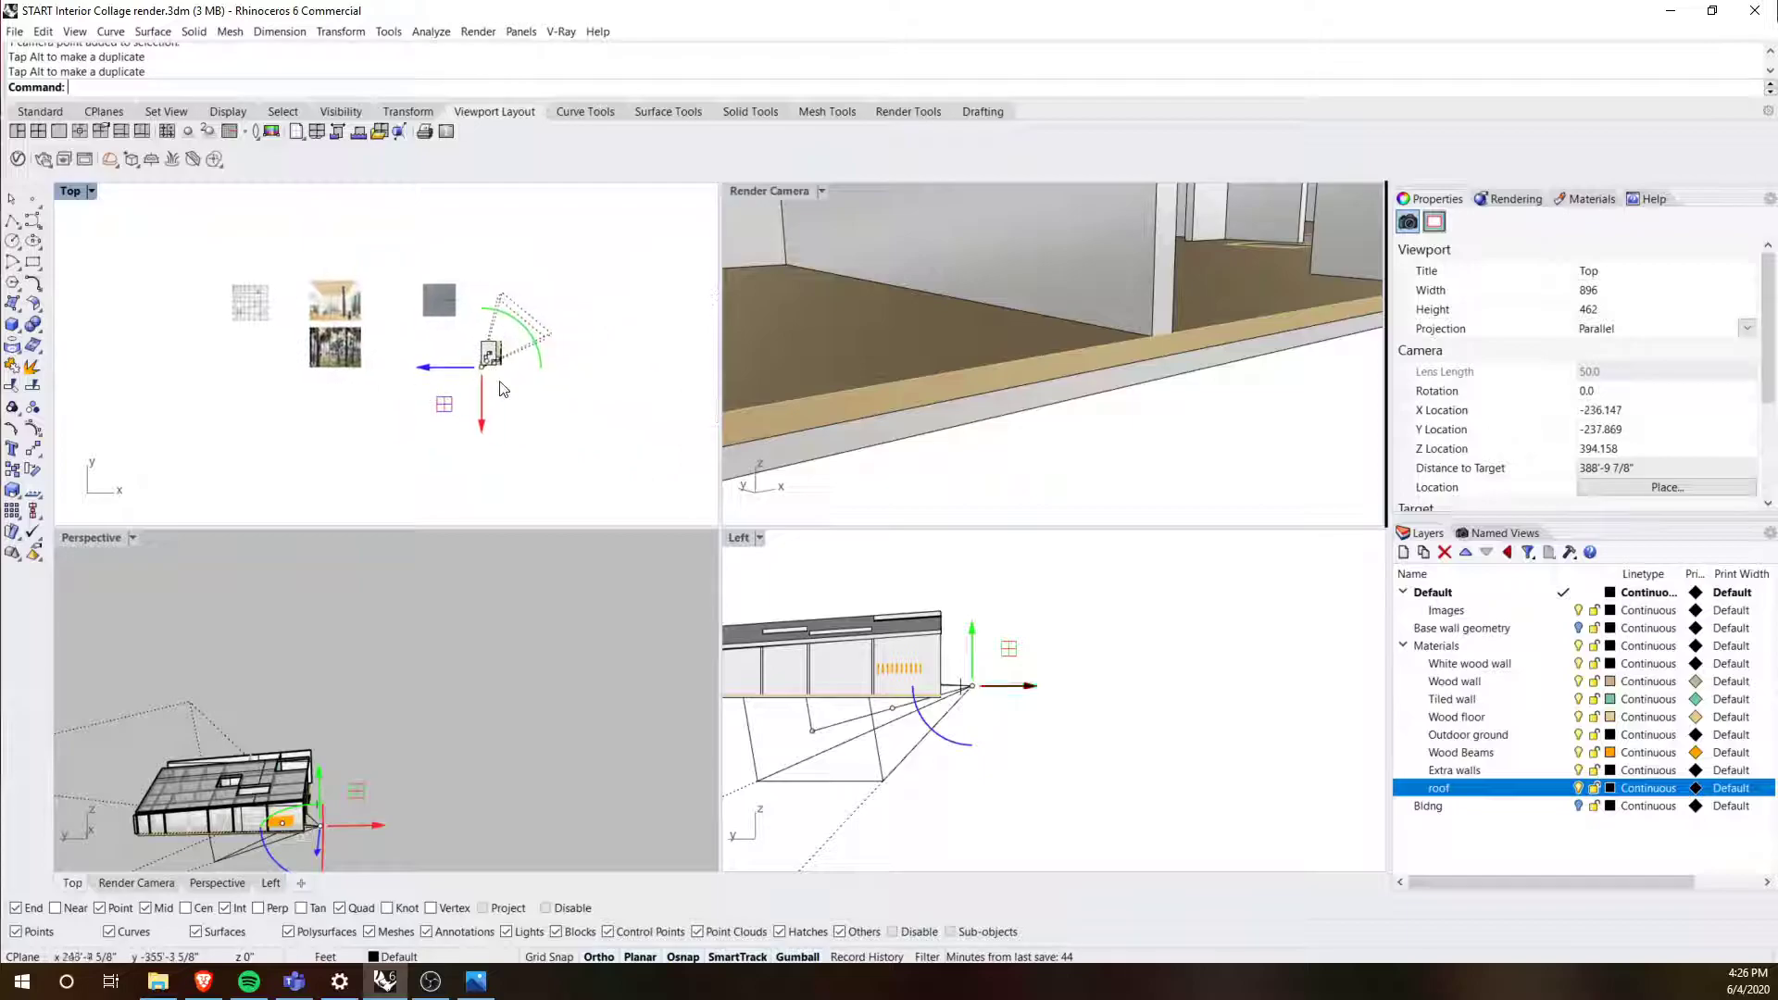
drag(389, 426, 474, 450)
scroll(913, 810, up, 5)
scroll(958, 769, down, 2)
key(Escape)
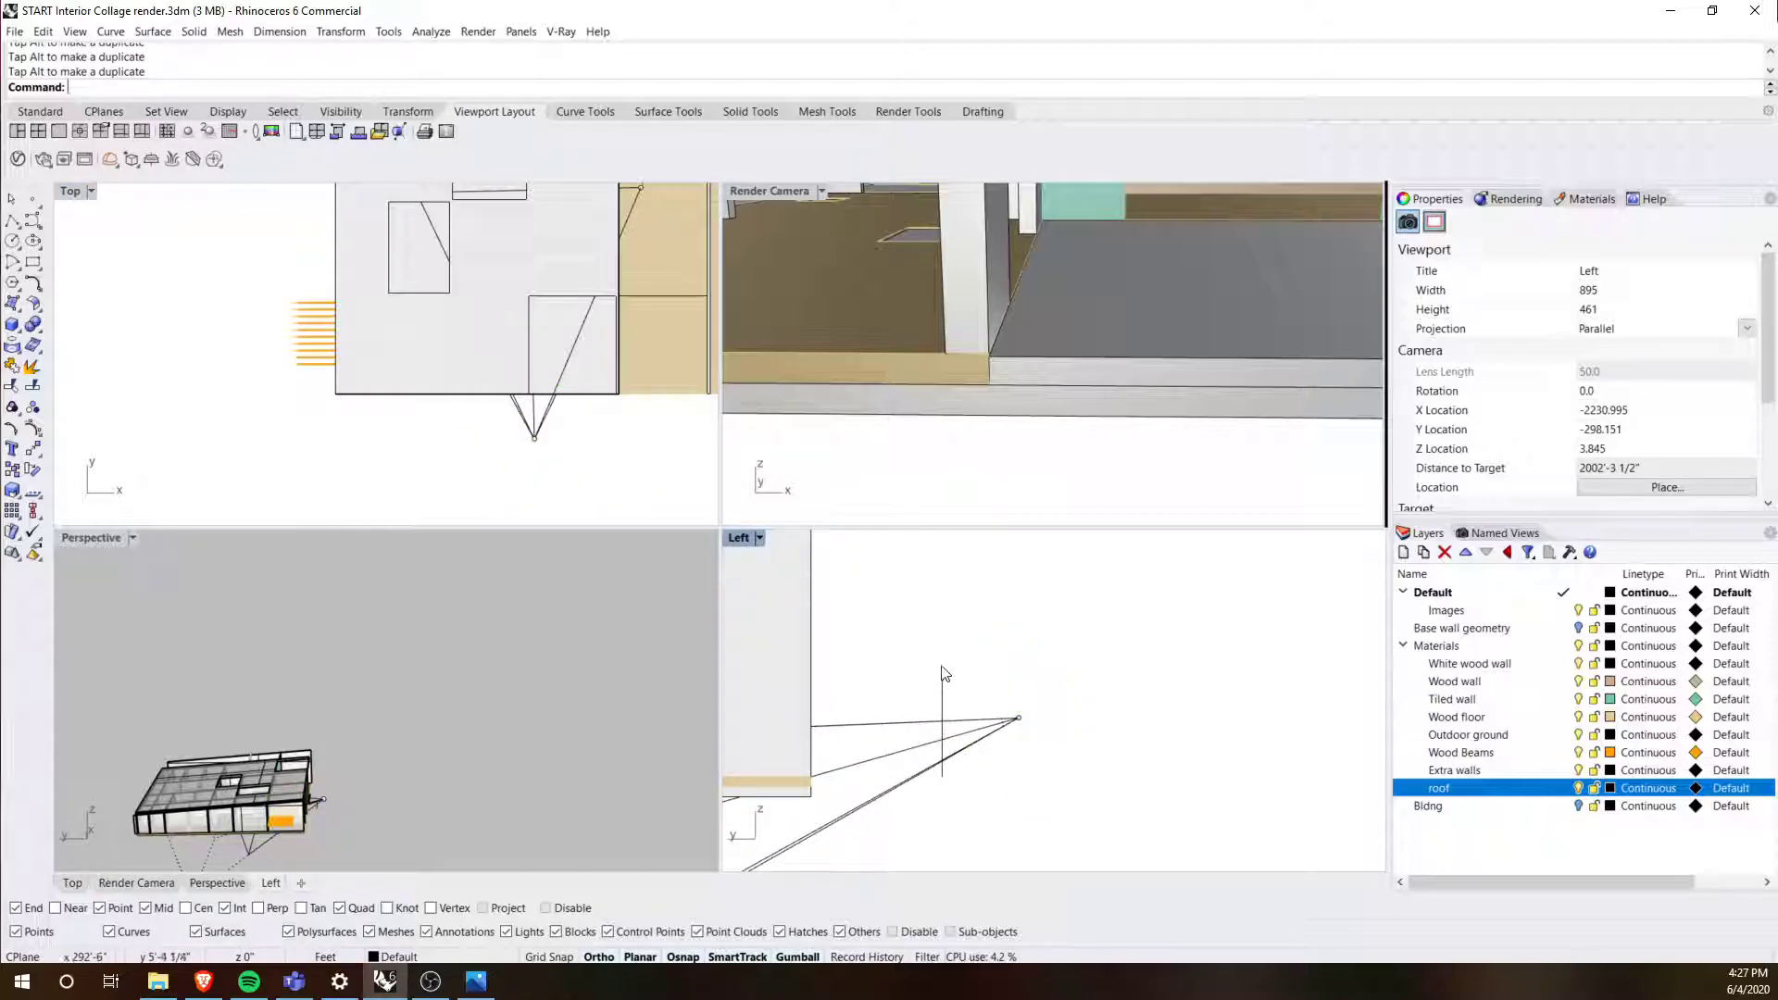
Step: Adjust the camera point's height in the Left view and turn the Render Camera view toward the aligned doorways
click(1017, 719)
mouse_move(1020, 682)
mouse_down()
mouse_move(1020, 629)
mouse_move(1042, 672)
mouse_move(1000, 670)
mouse_up()
drag(945, 618, 945, 617)
scroll(1152, 324, down, 5)
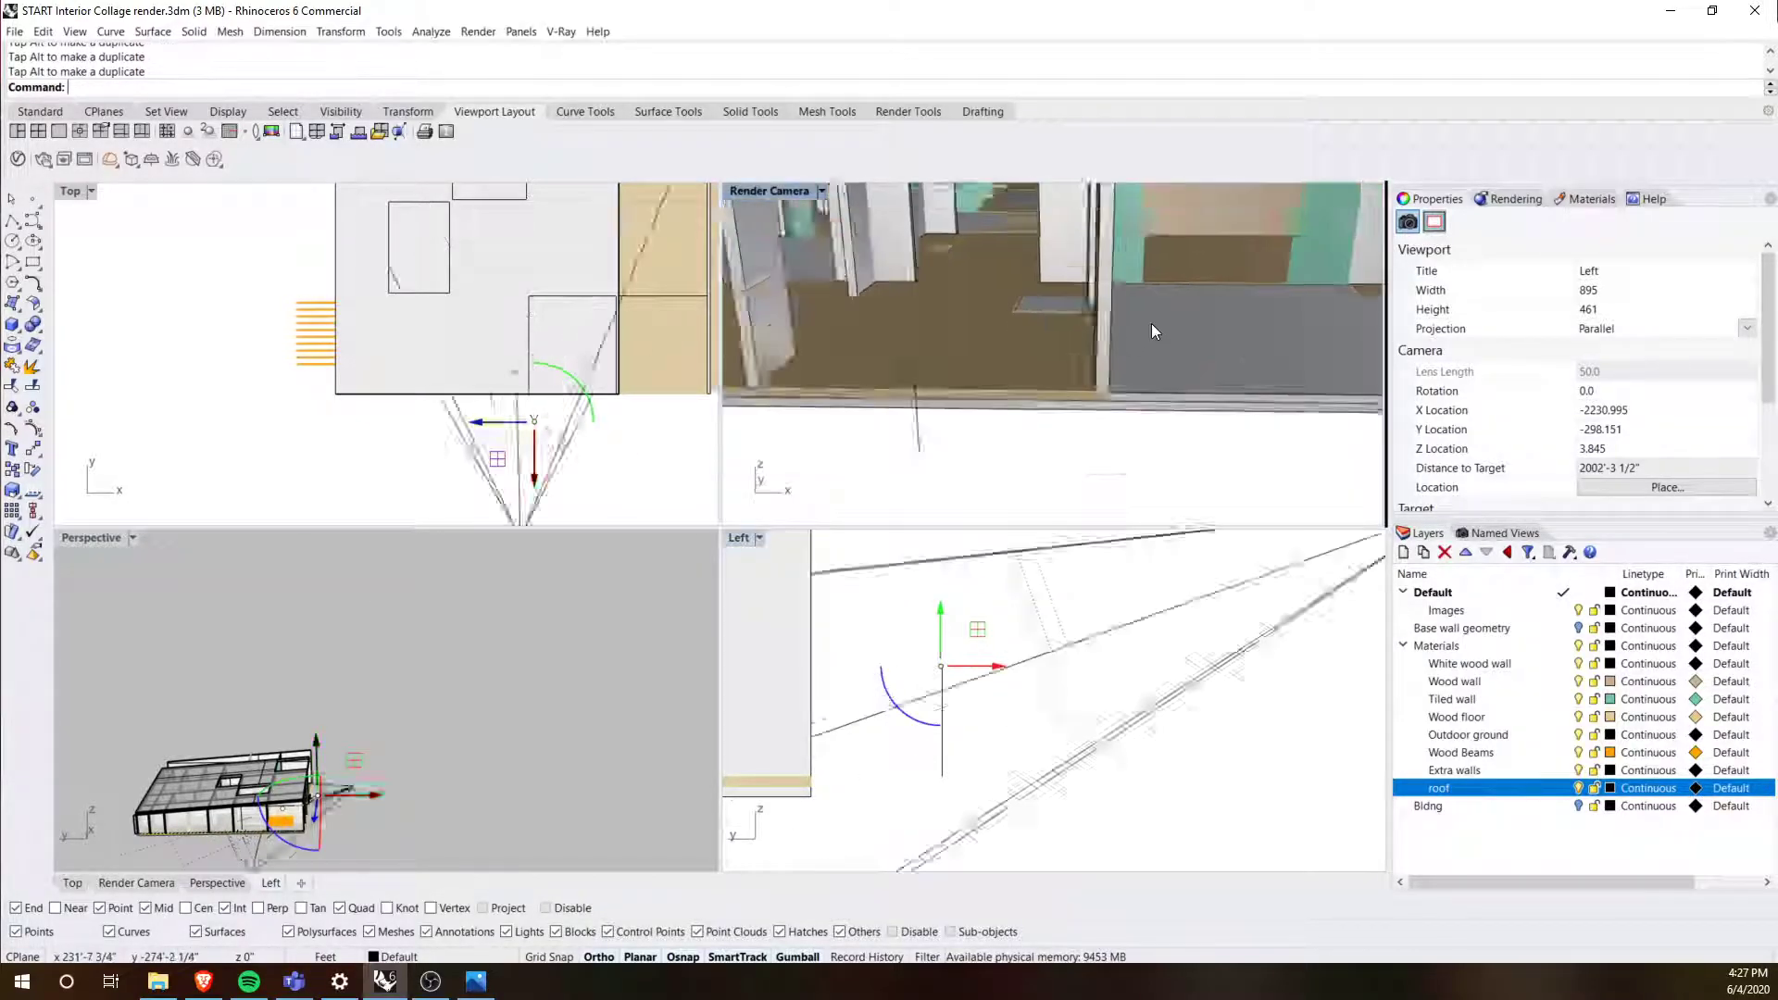
scroll(1132, 353, down, 3)
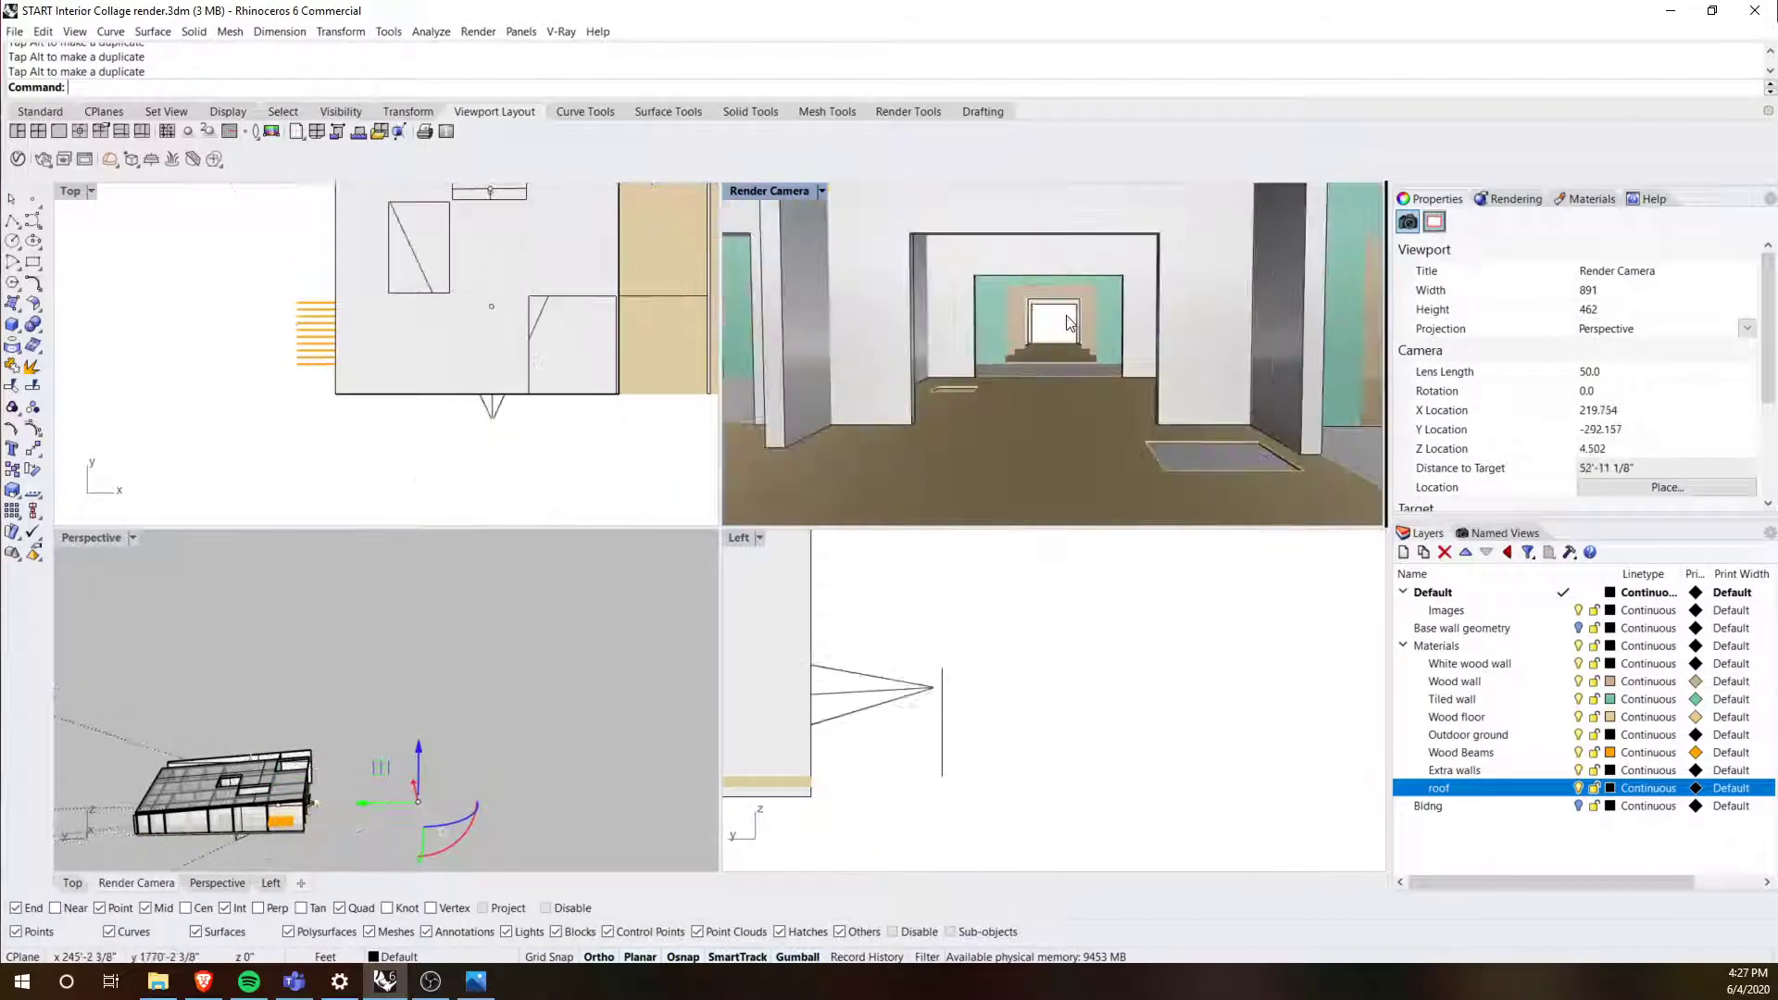
Step: Fine-tune the camera point's height in the Left view and its sideways position in the Top view
click(938, 710)
click(937, 688)
drag(938, 633, 937, 620)
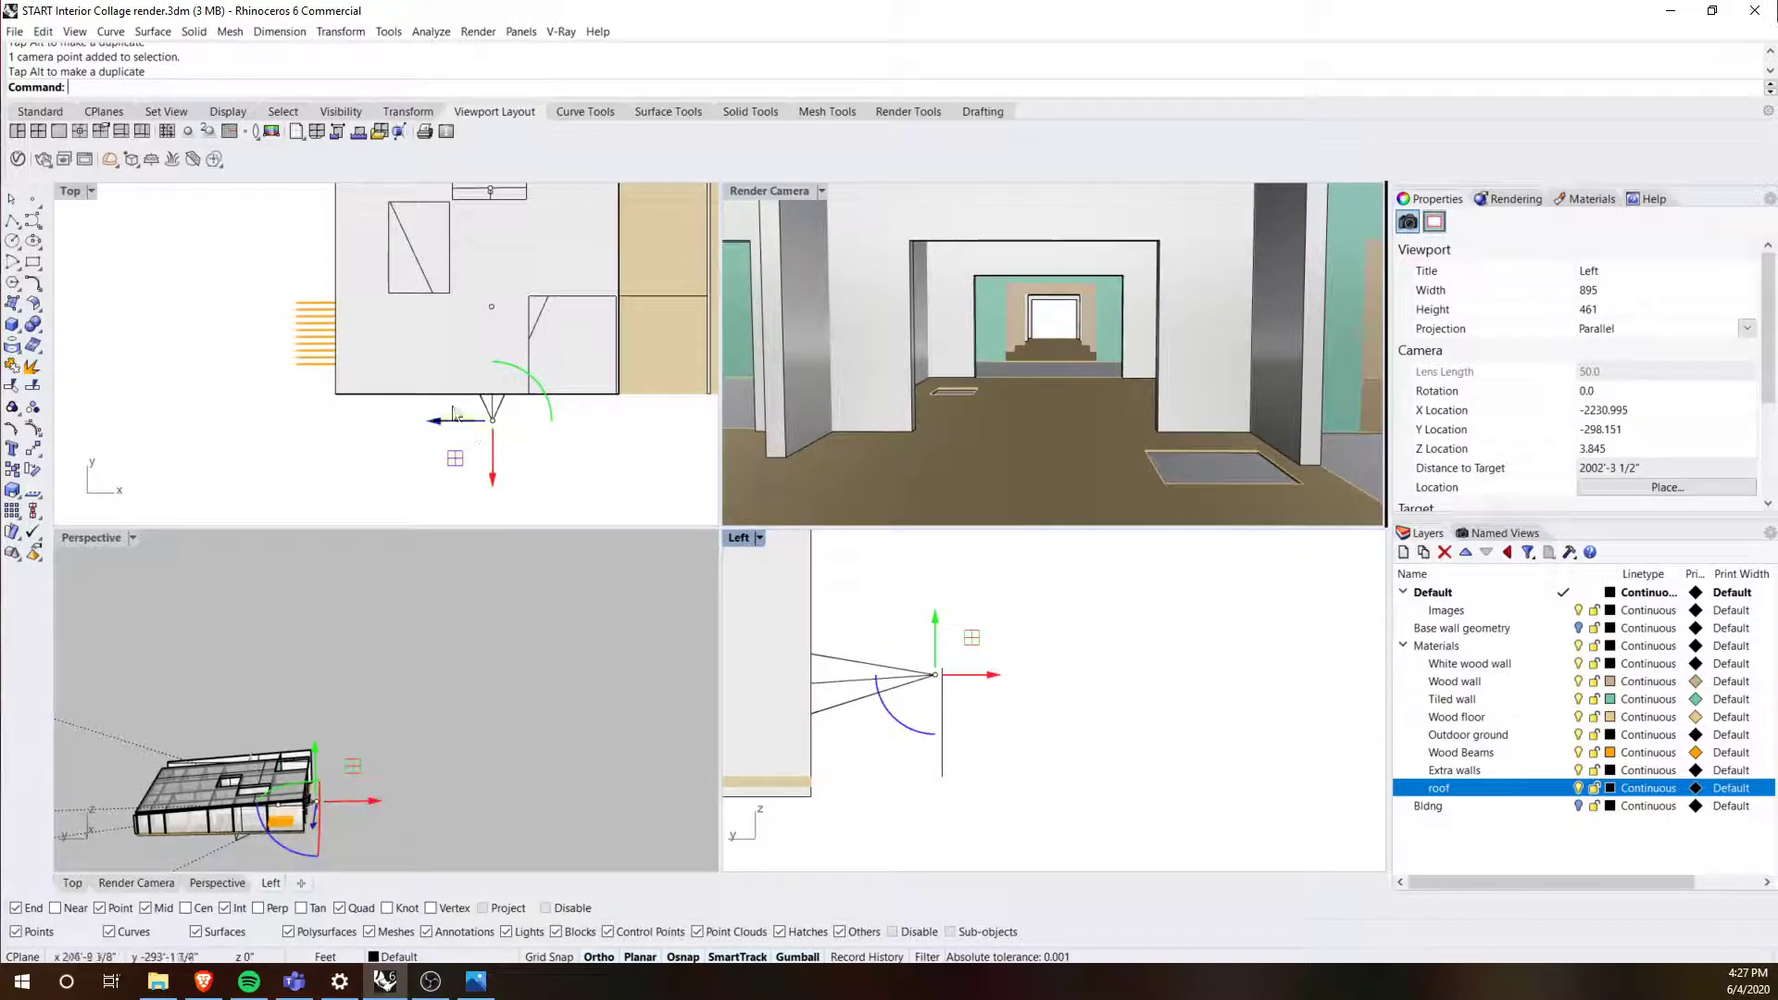
right_drag(234, 298, 211, 339)
drag(405, 462, 405, 462)
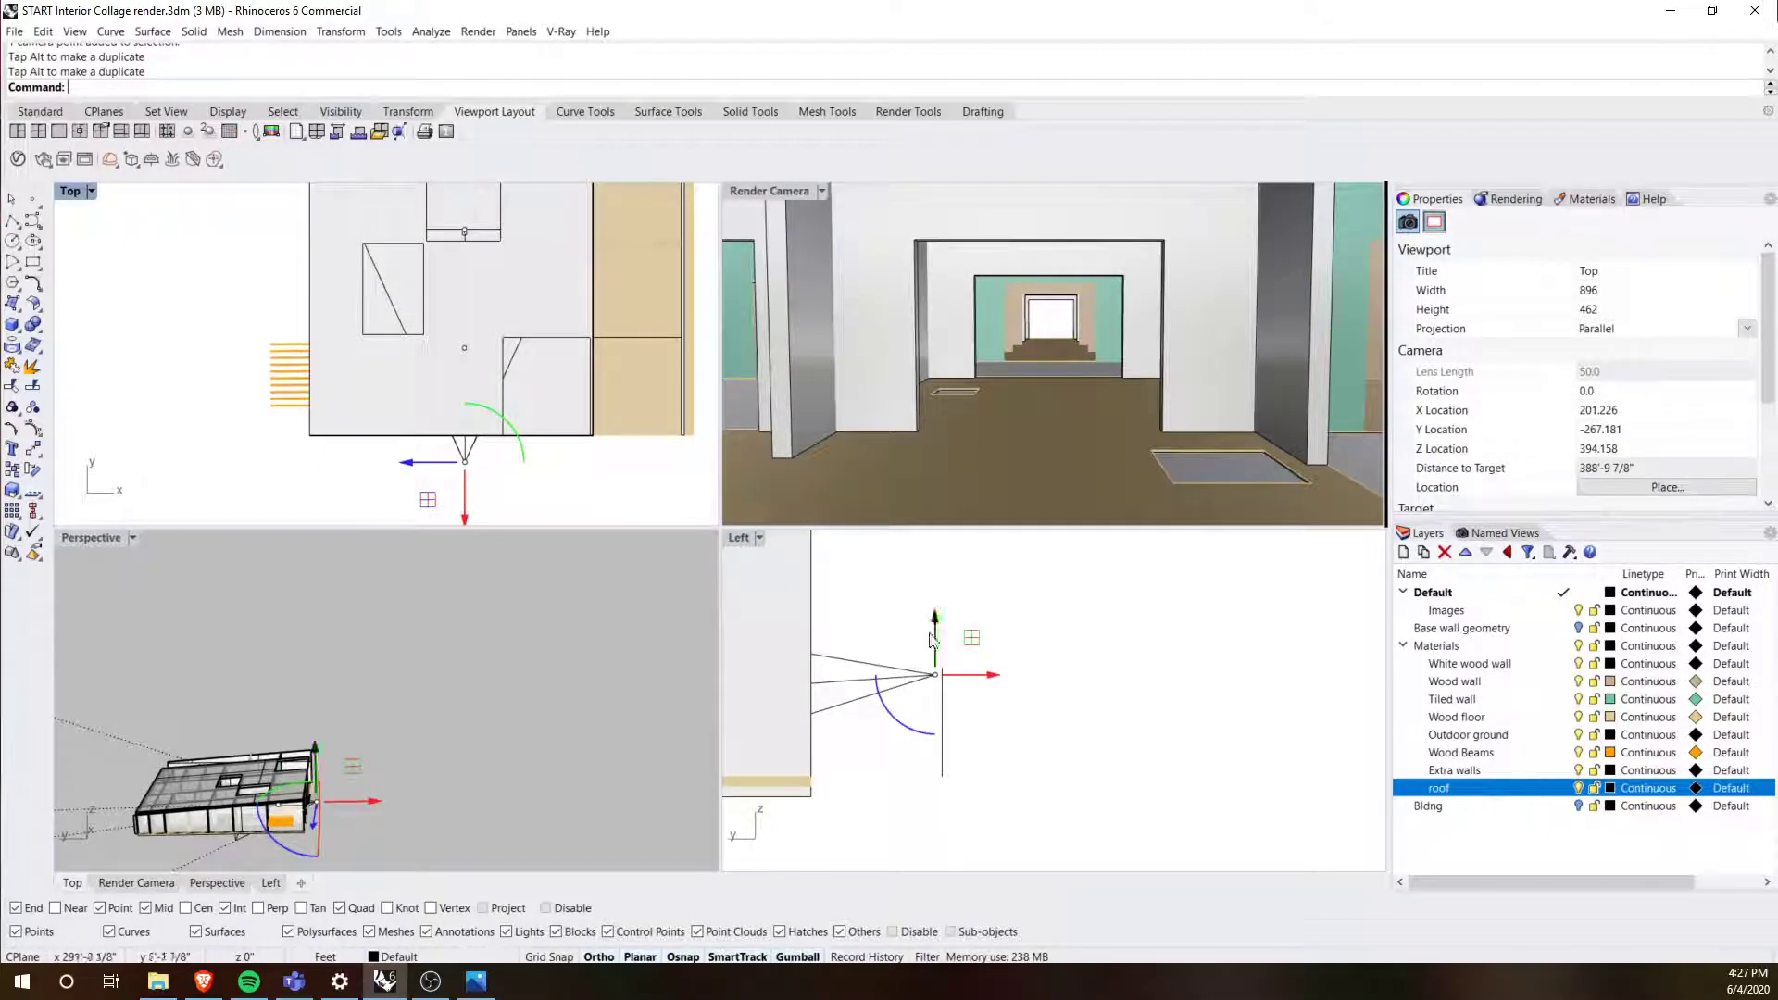
drag(933, 642, 932, 645)
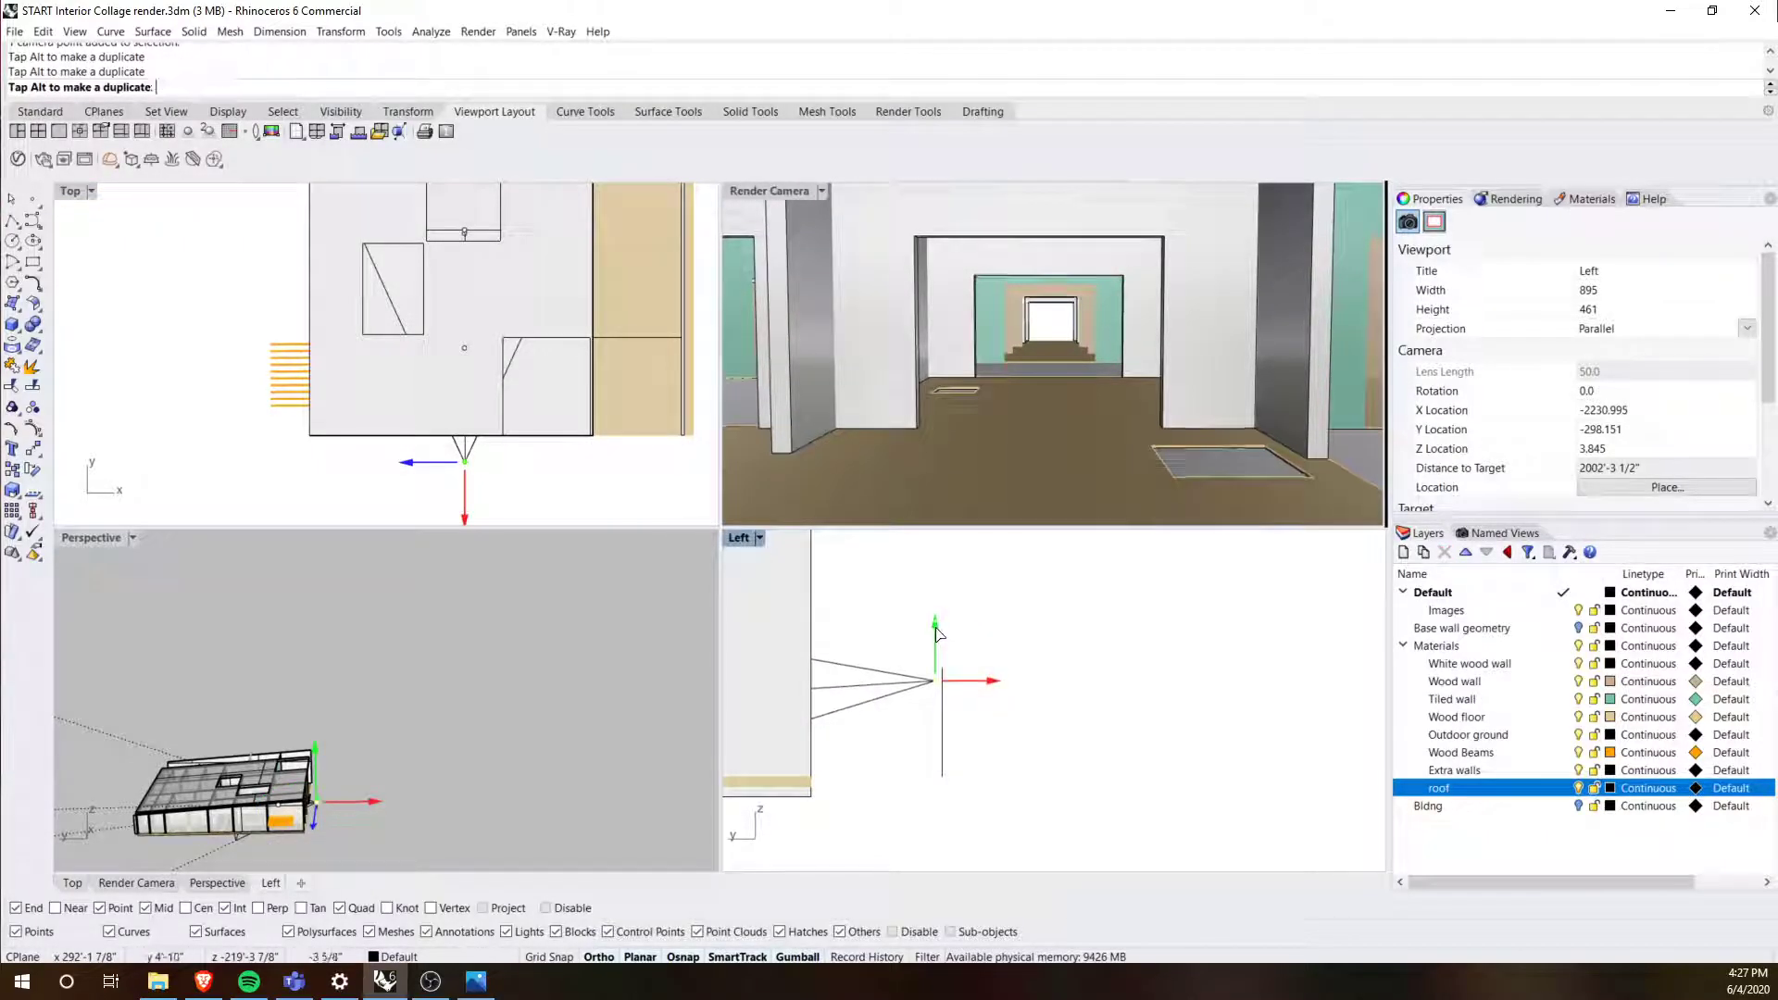
click(1065, 329)
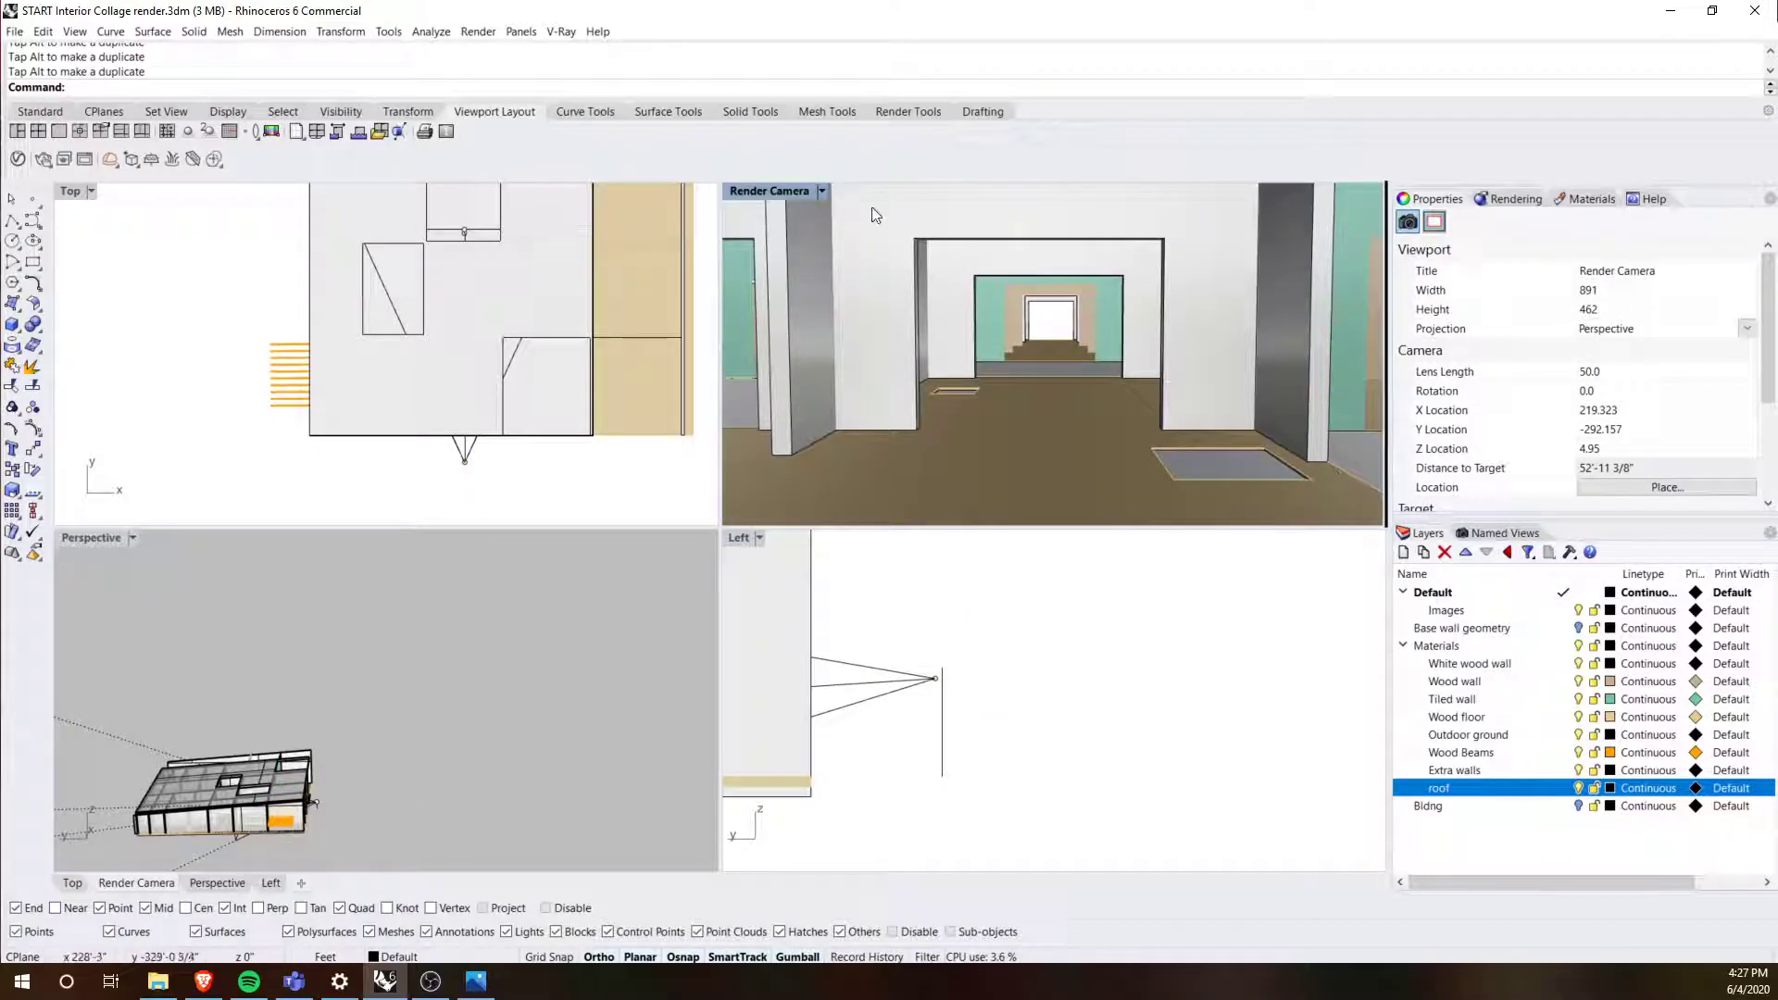
Step: Maximize the Render Camera viewport and pull the view back to frame the aligned doorways with the wood beams above
double_click(783, 191)
shift+right_drag(736, 470, 782, 485)
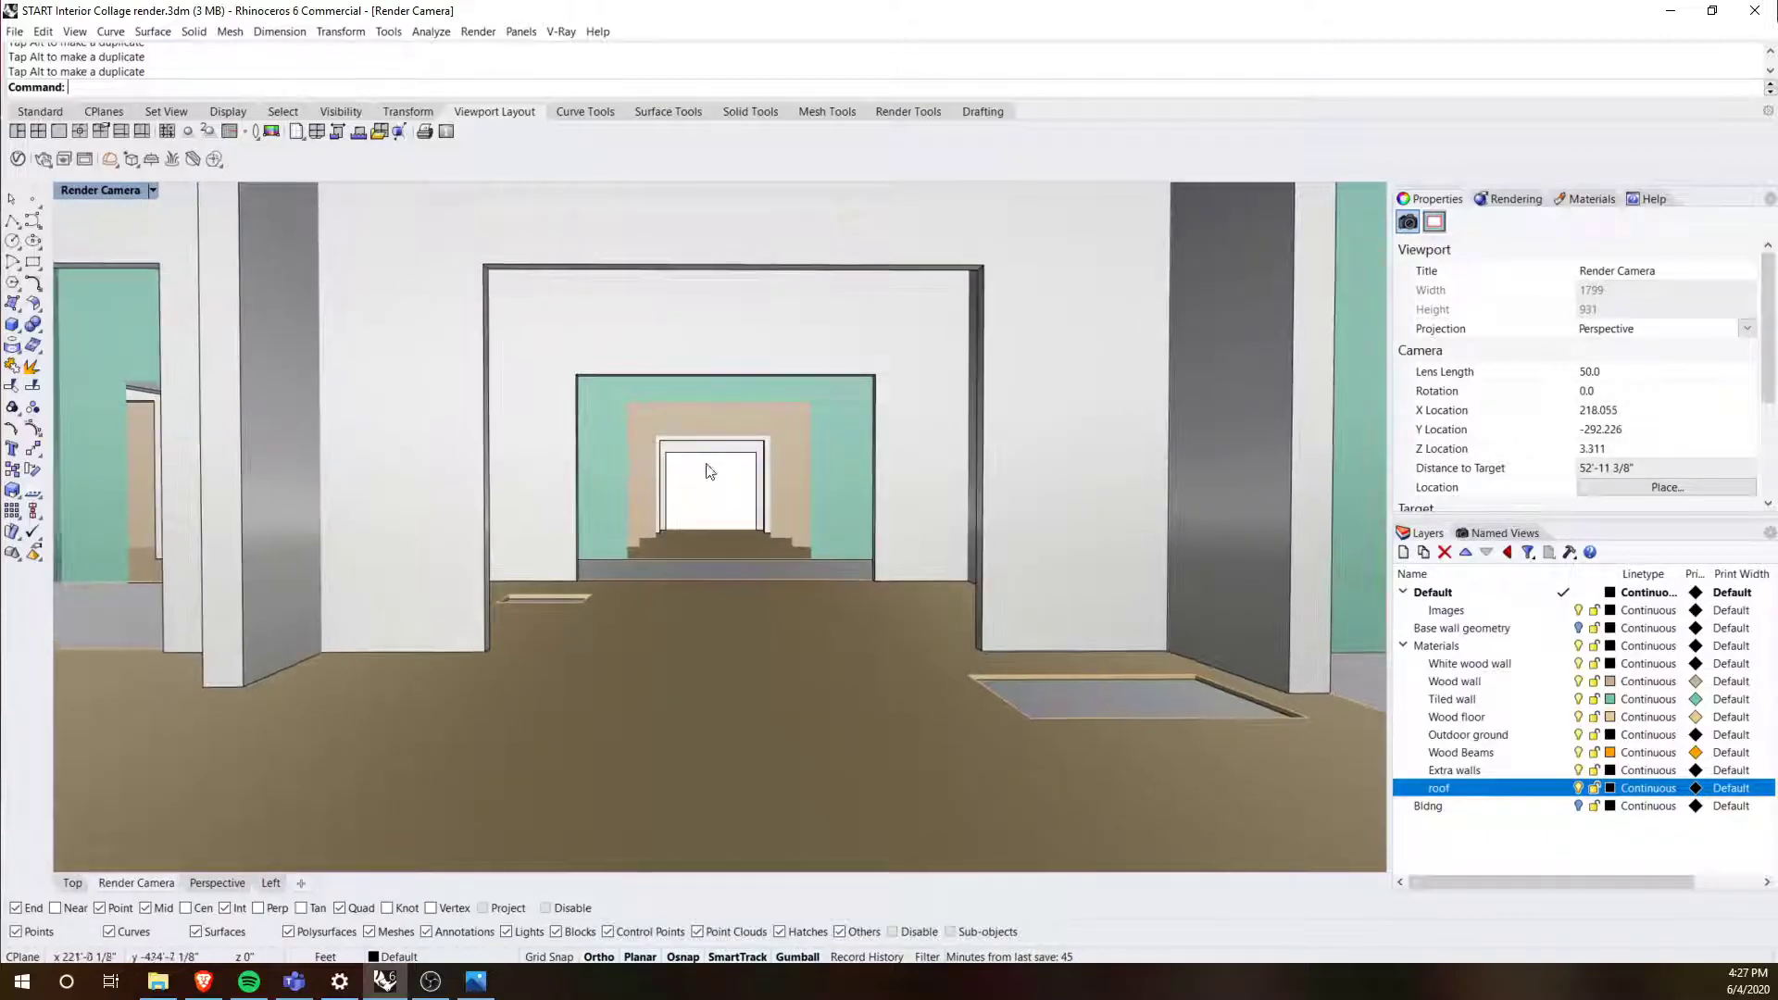
scroll(744, 470, down, 2)
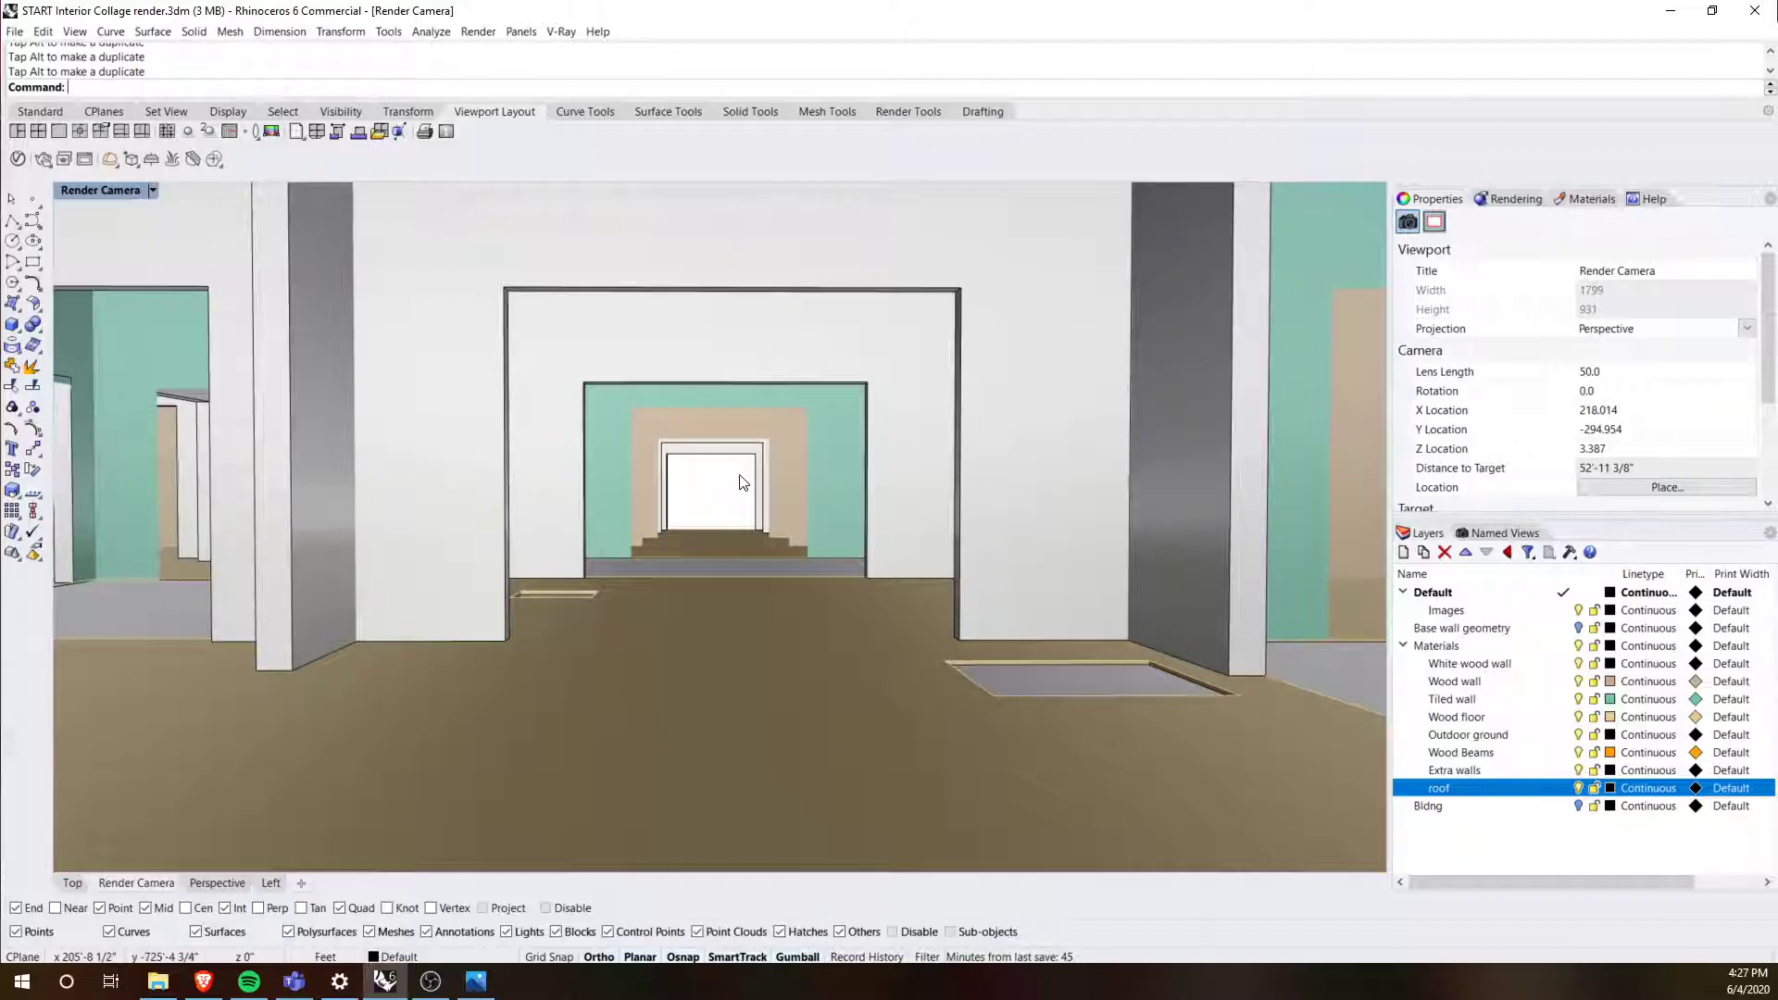
ctrl+right_drag(740, 475, 738, 529)
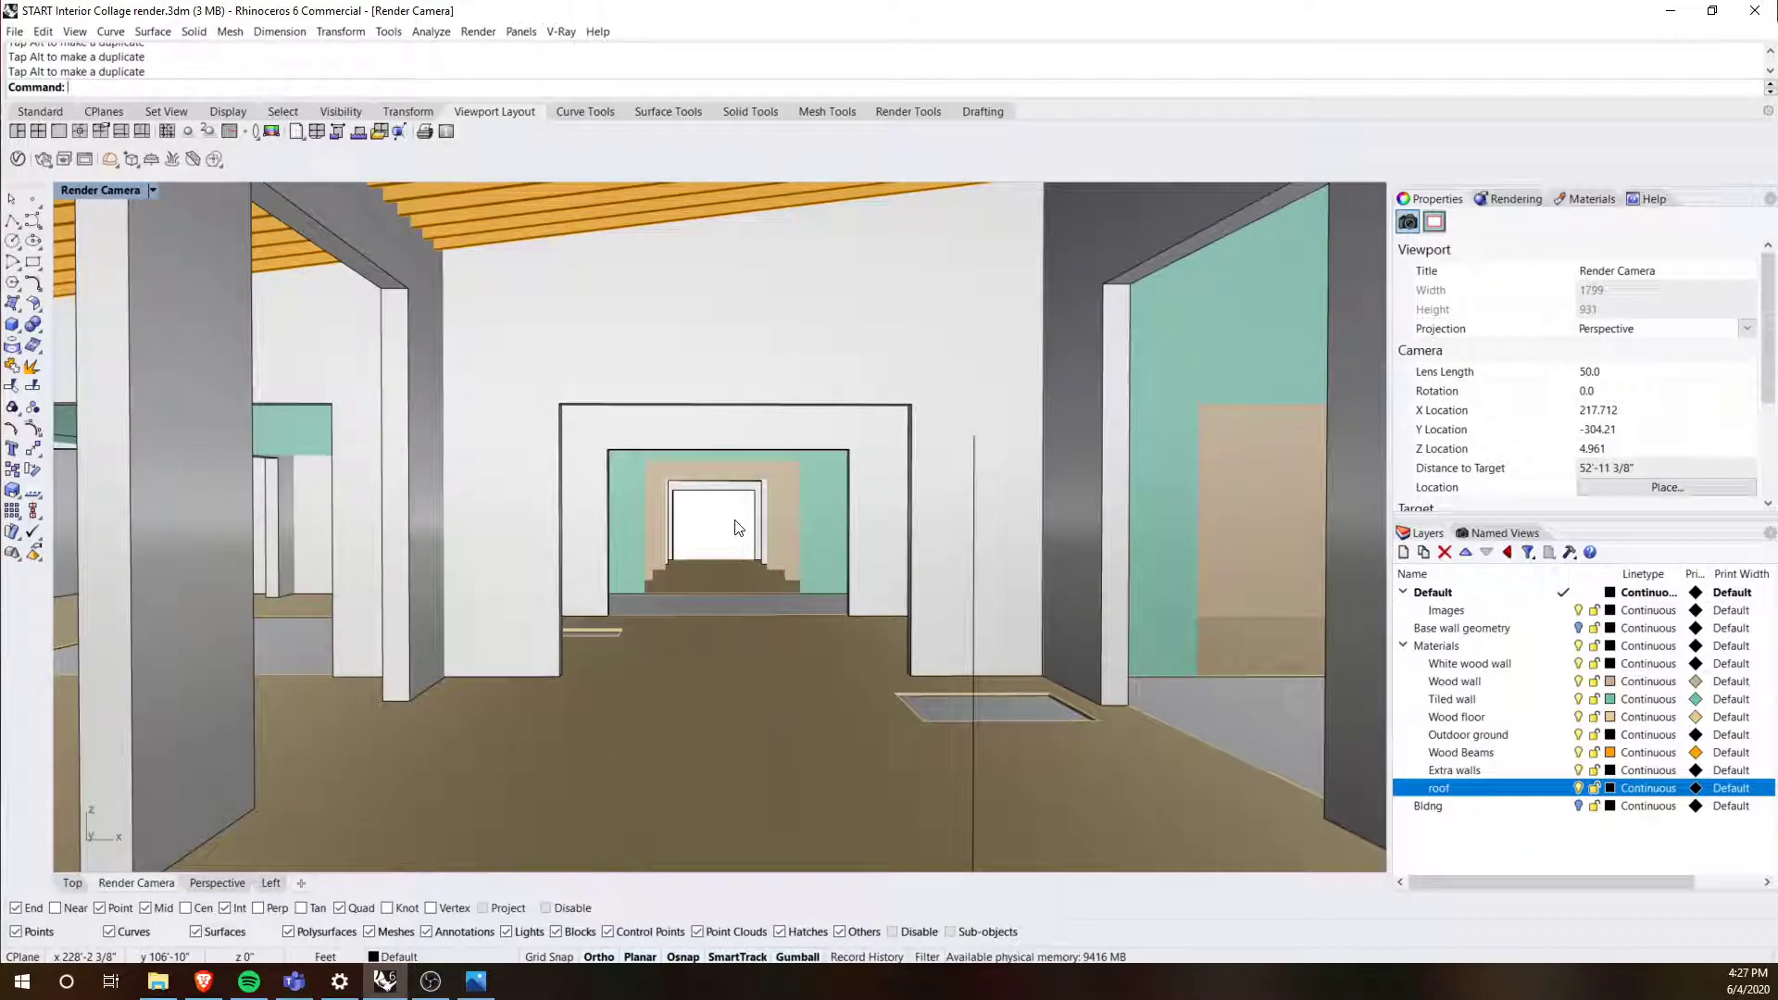
Step: Save the current viewport as a named view called "new view" and remove that entry from the named views
text(NamedView)
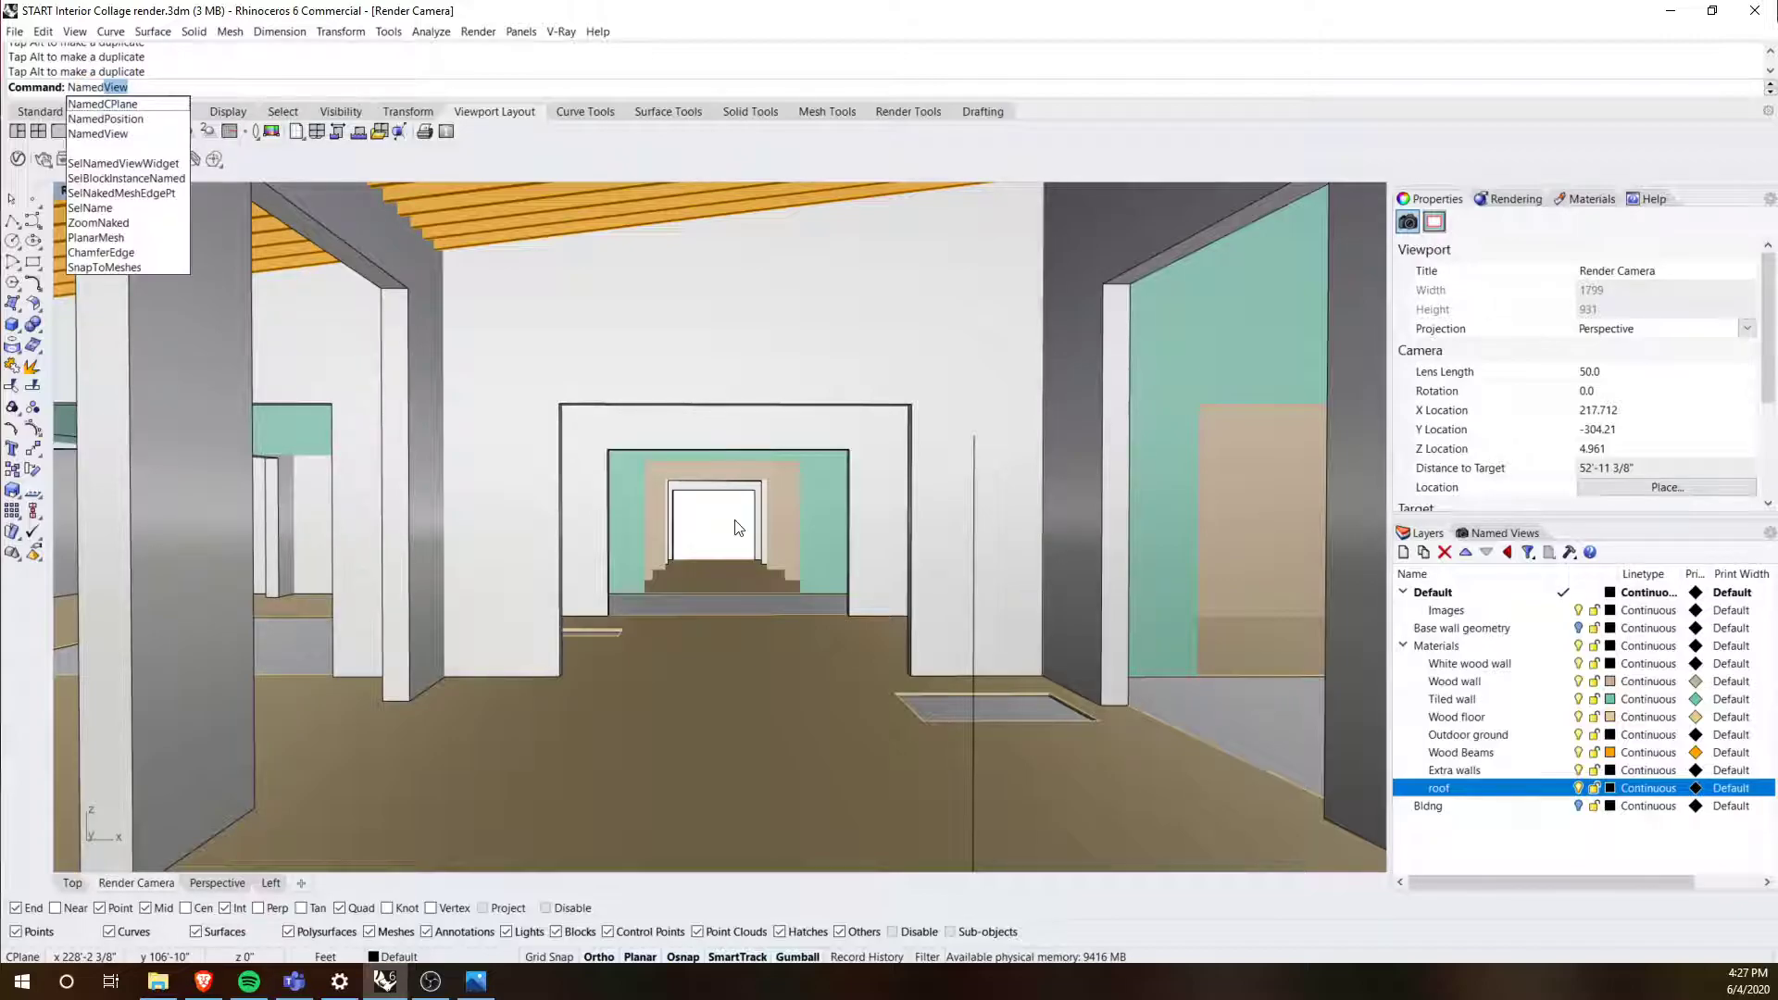
key(Return)
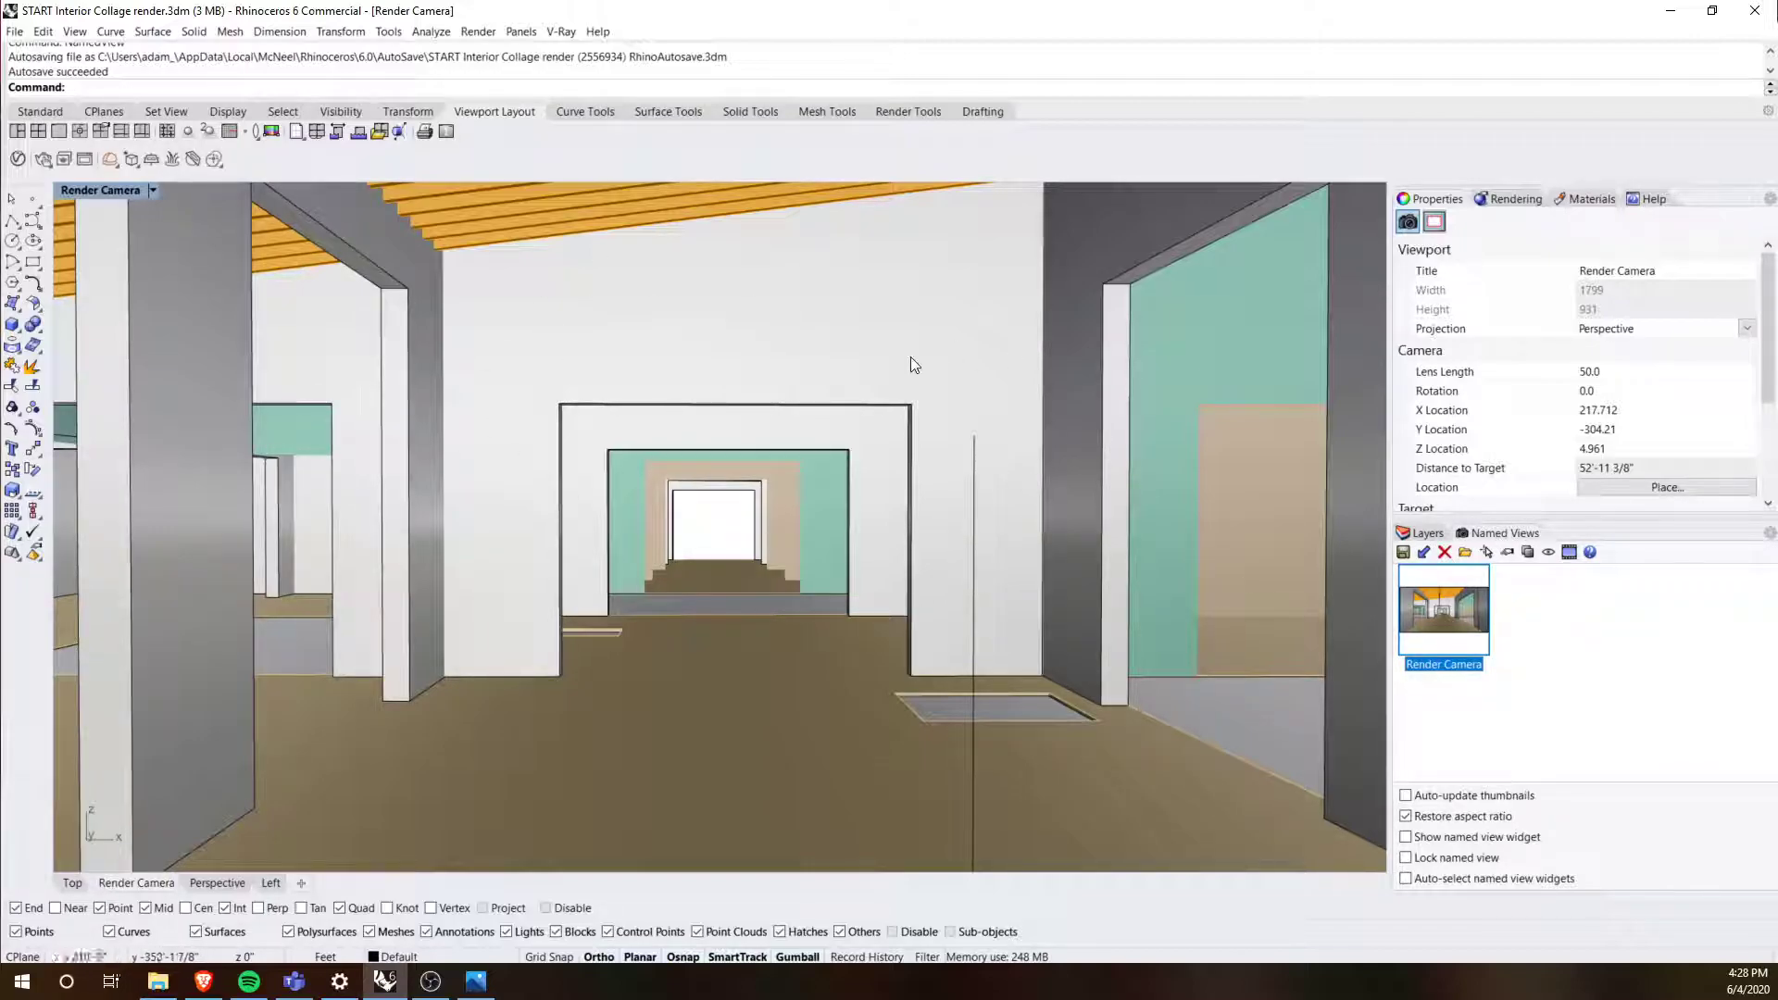
click(1403, 551)
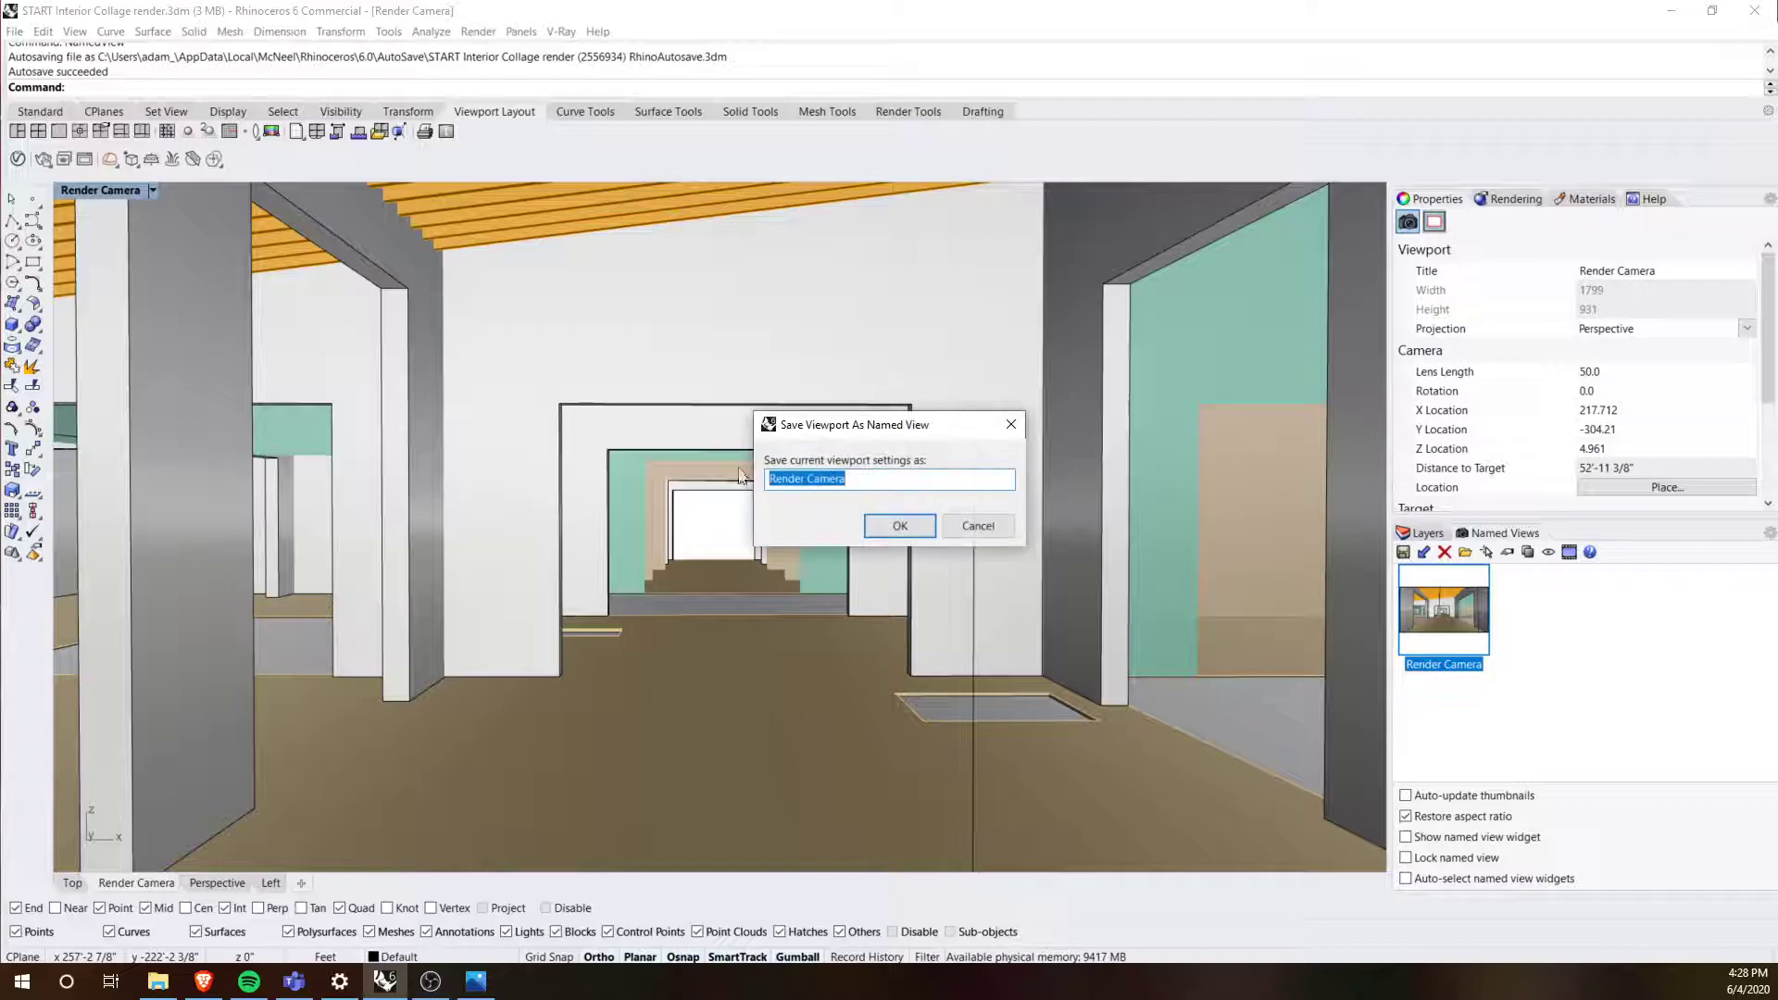
text(new view)
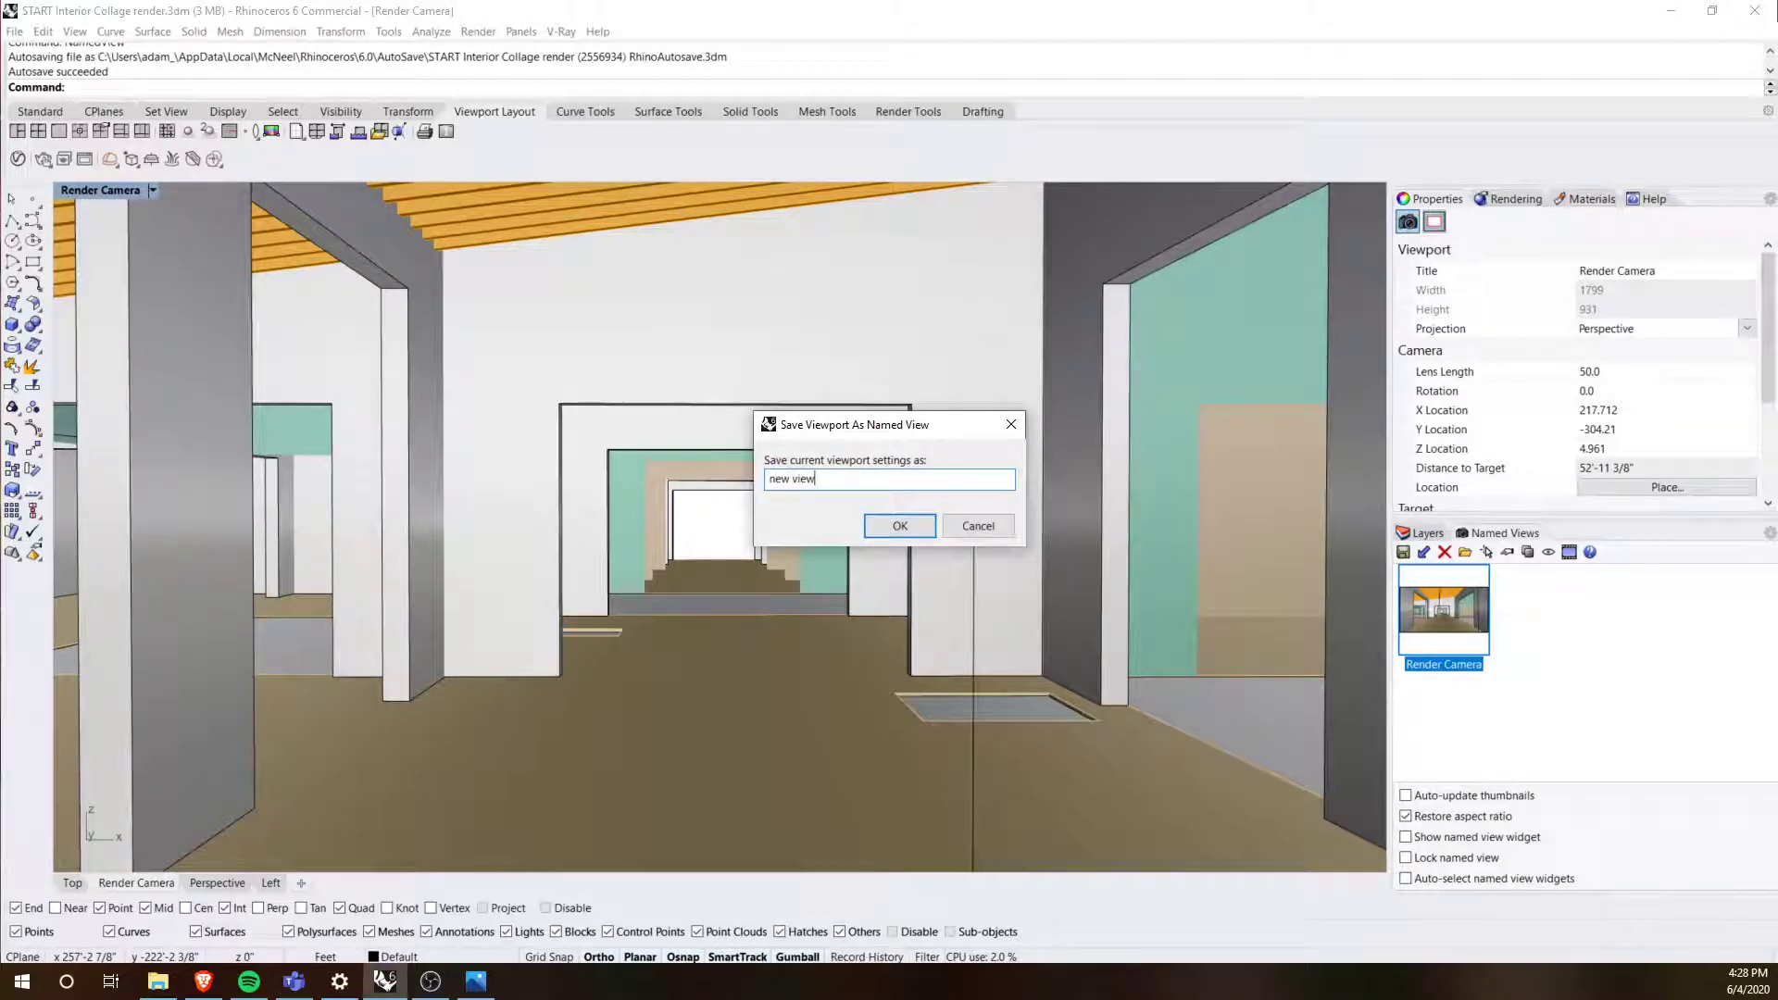
click(915, 530)
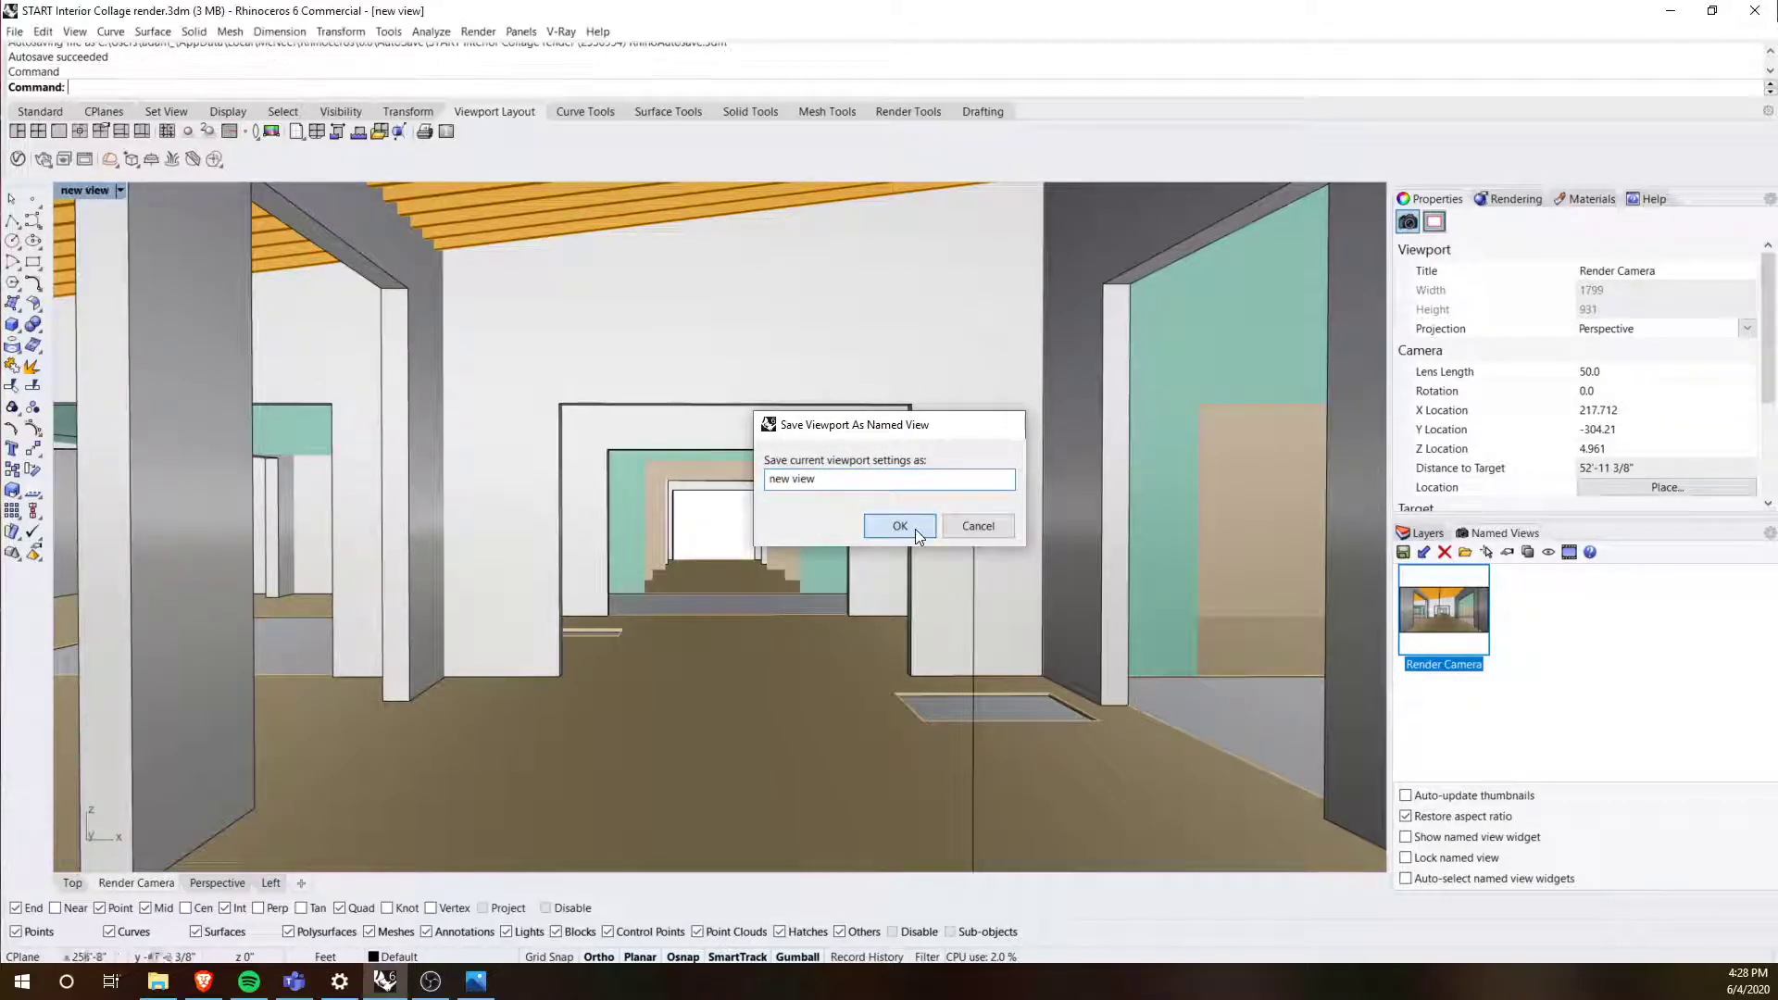
click(1446, 554)
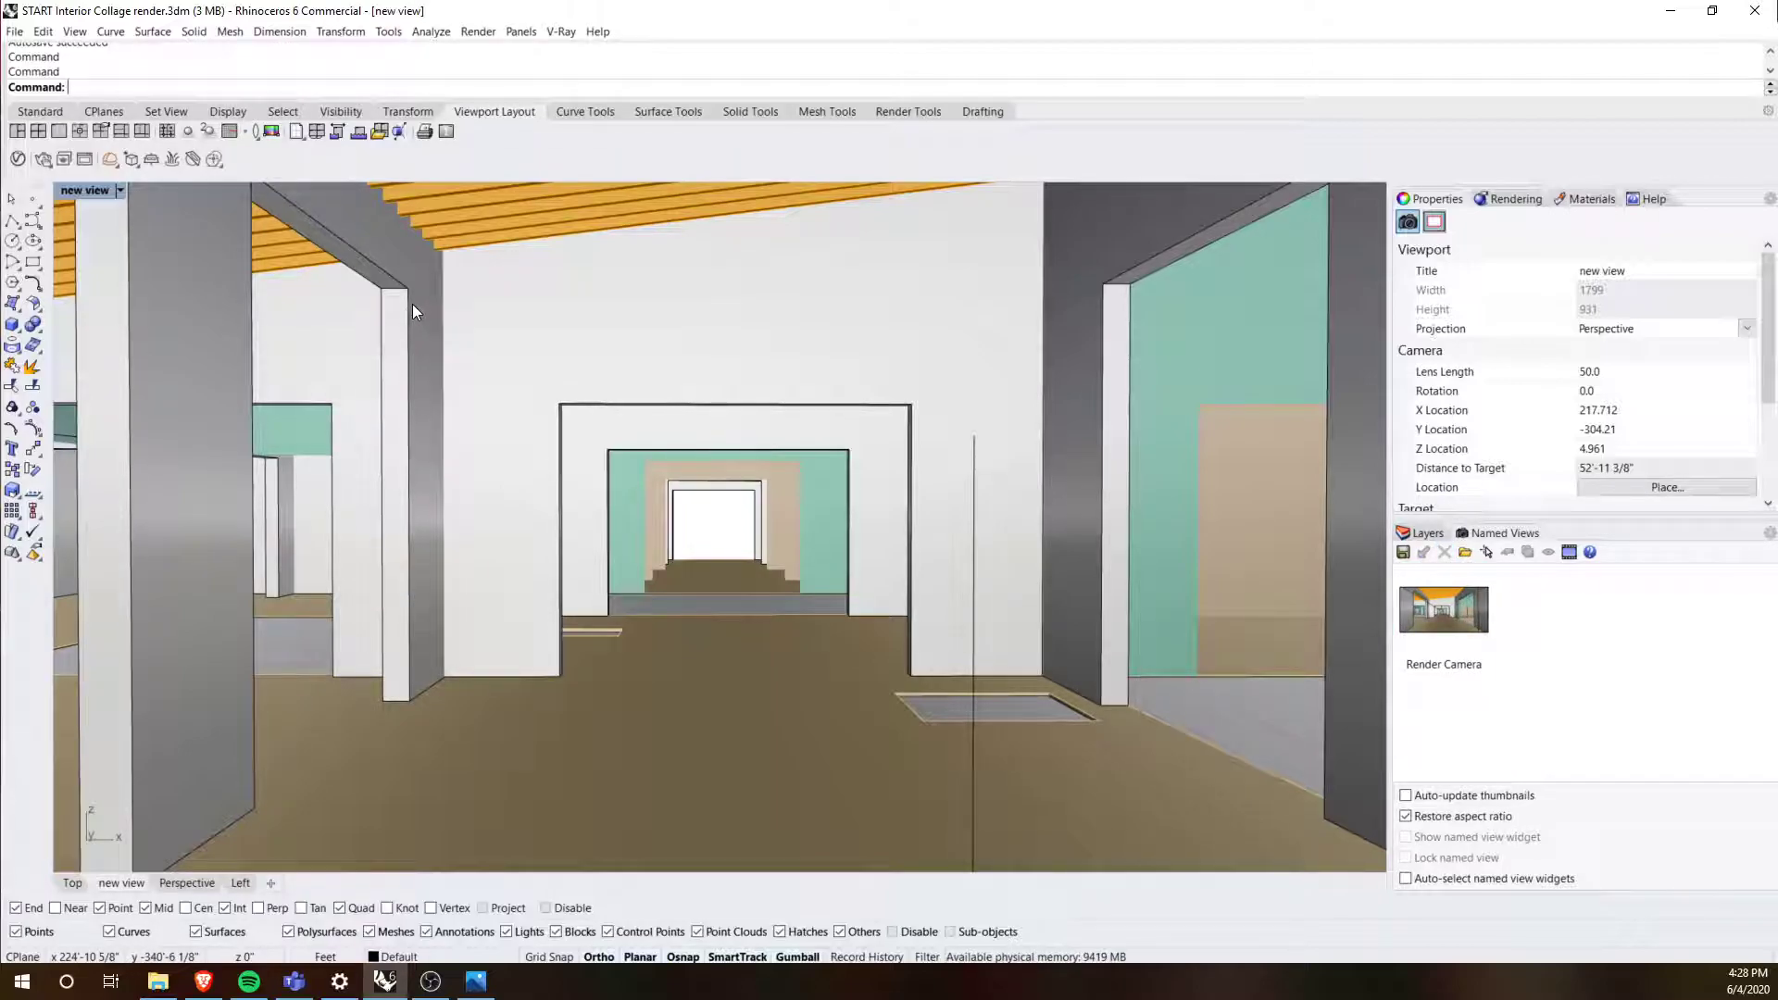
Step: Set the viewport camera's lens length to 30 and reframe the aligned doorways
right_drag(630, 463, 623, 465)
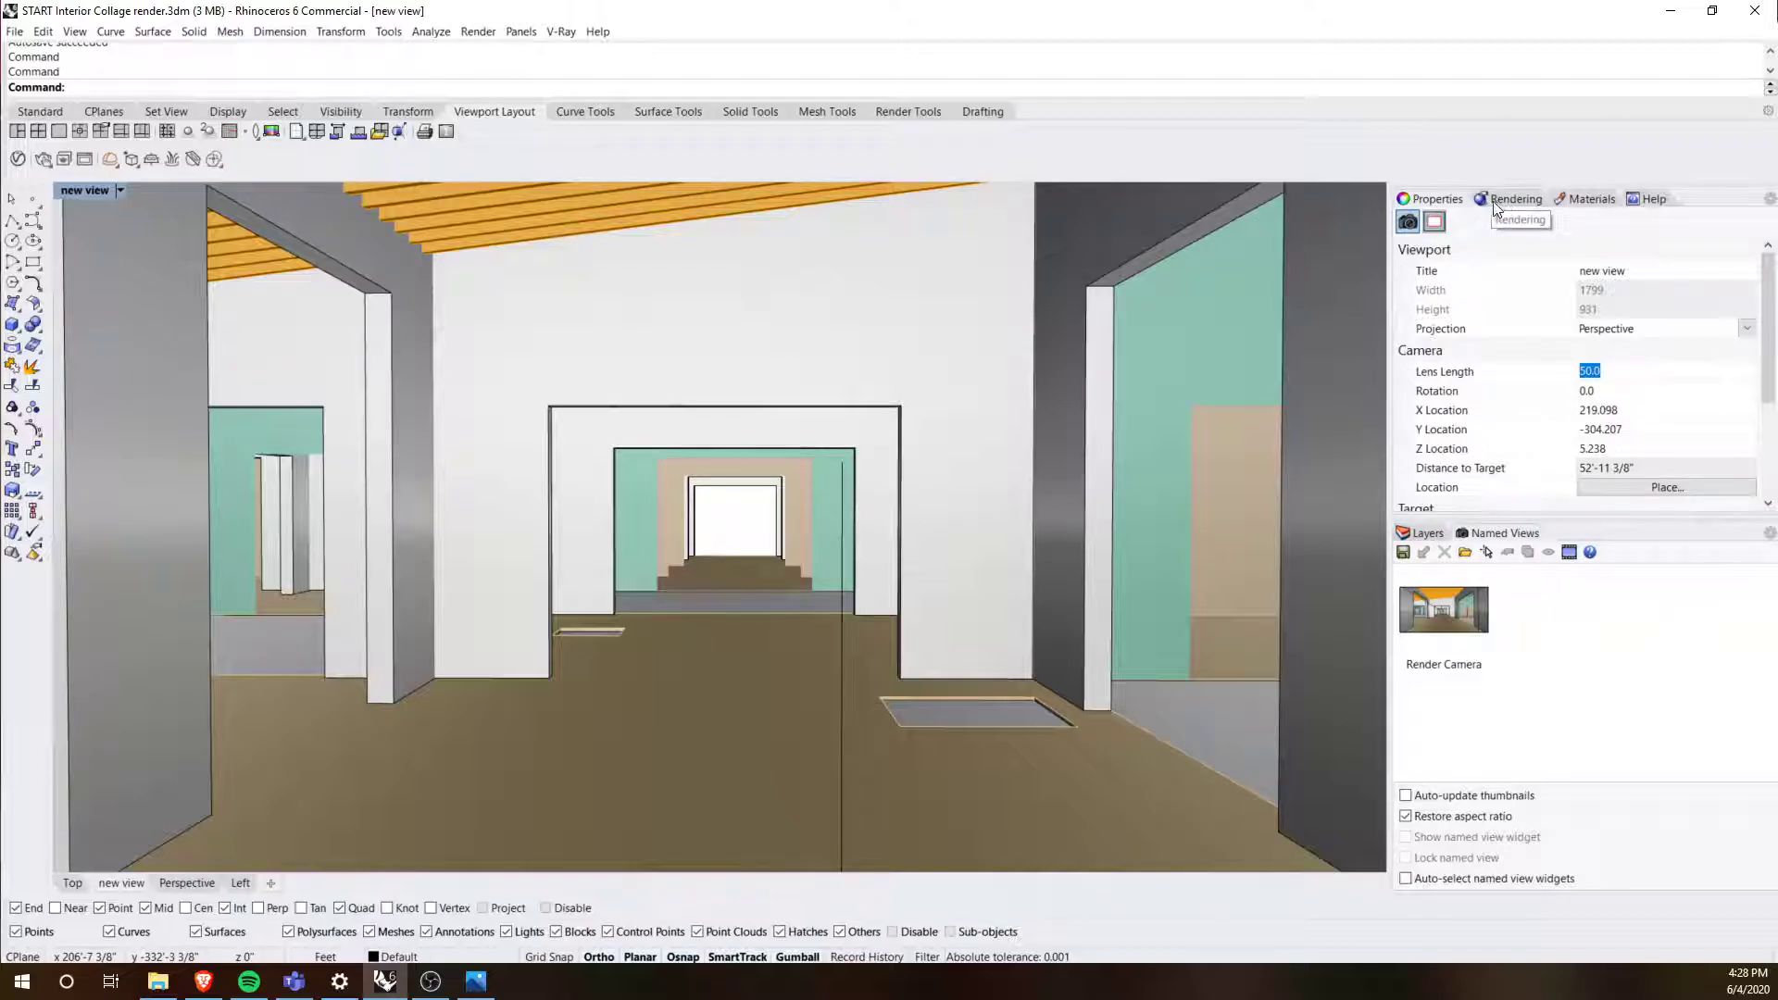
click(1408, 223)
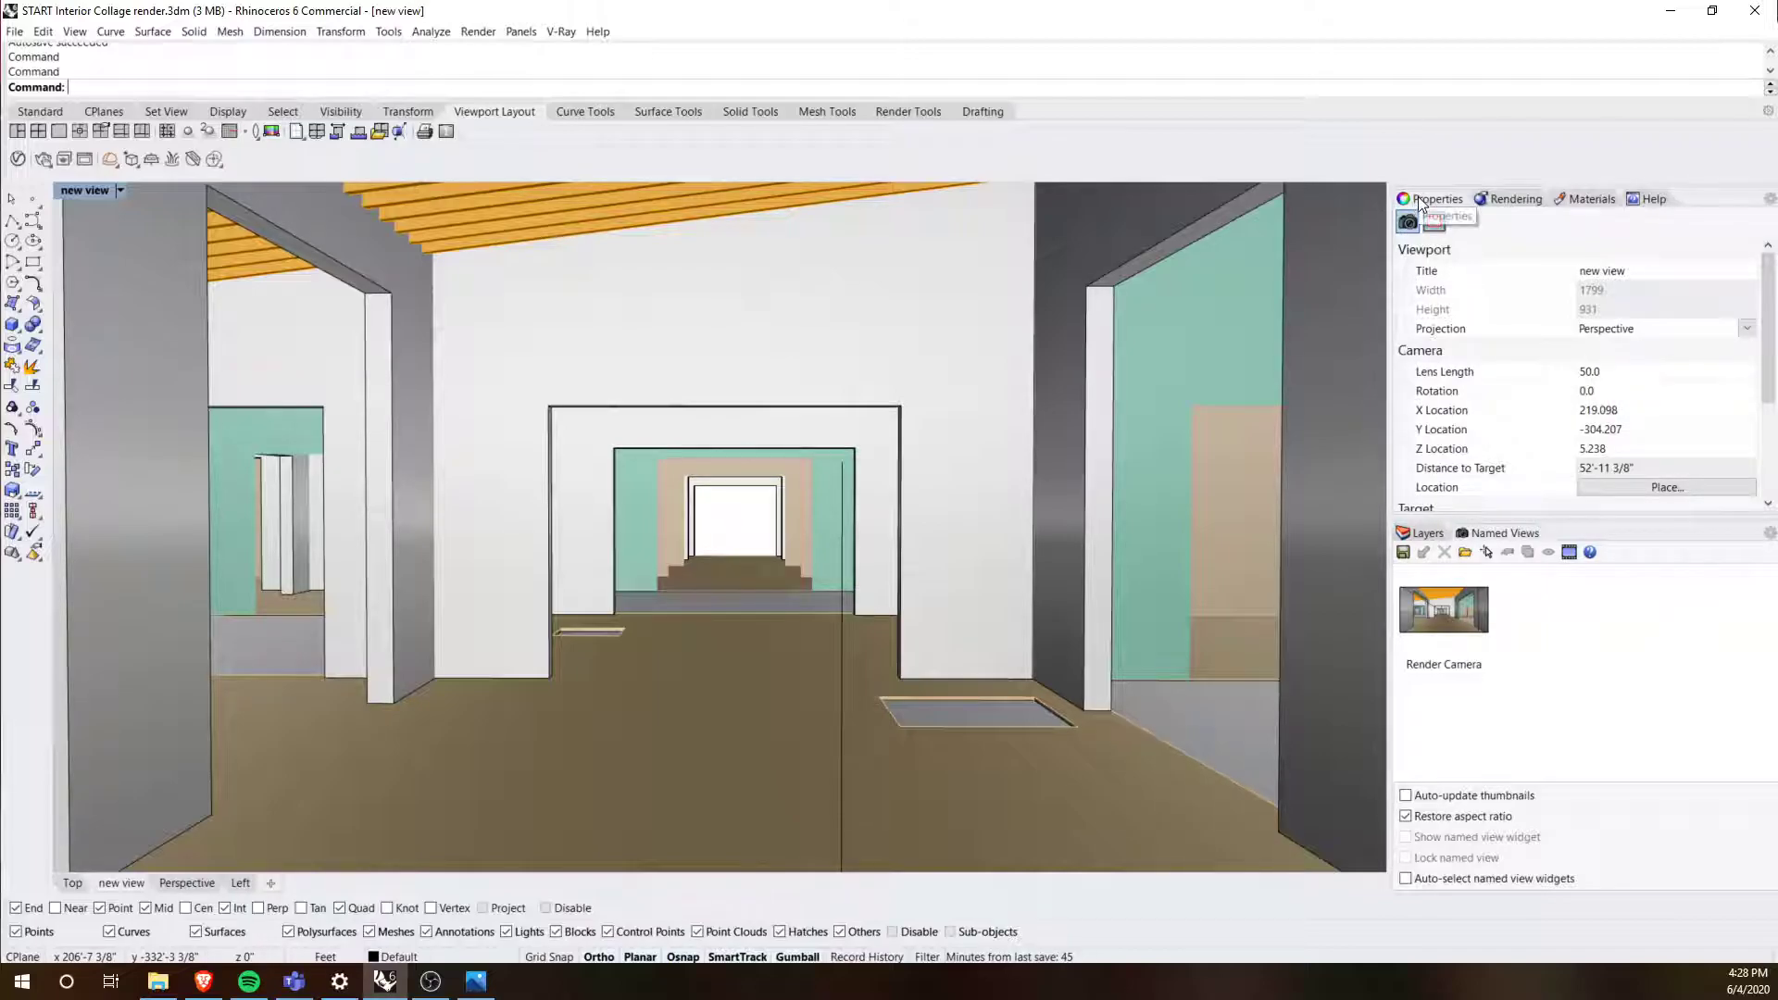
click(1601, 373)
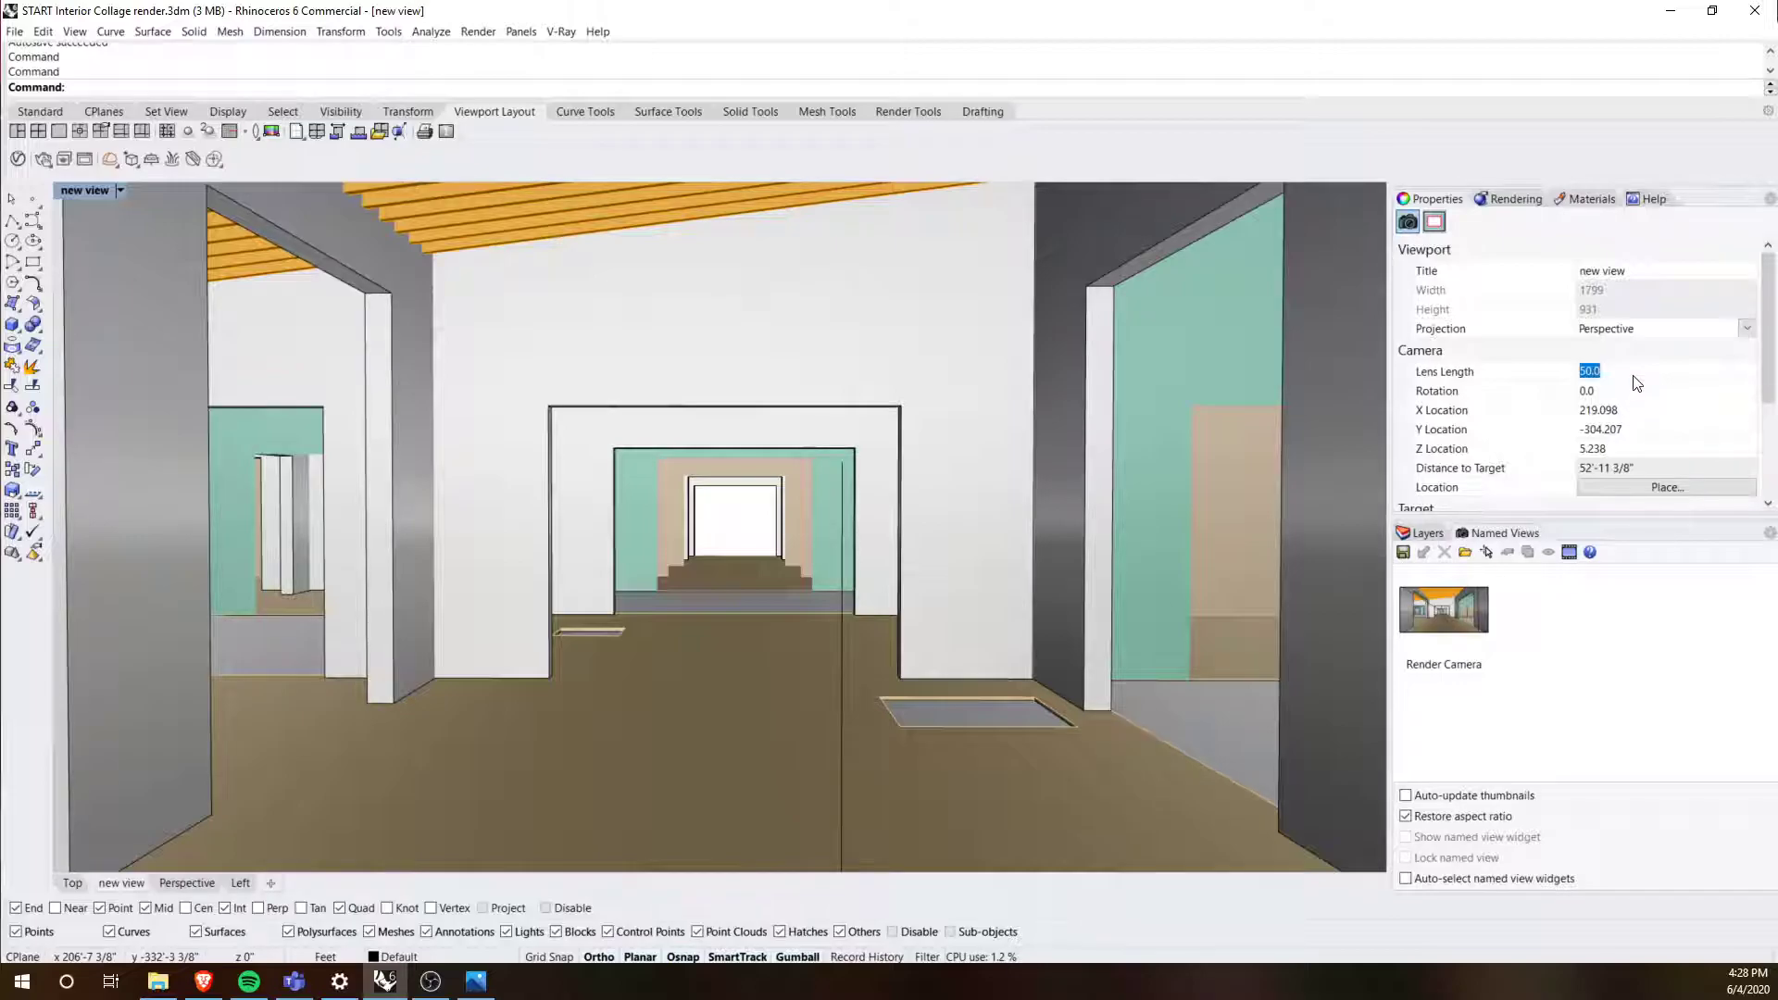
text(30)
key(Return)
mouse_move(808, 549)
shift+right_down()
mouse_move(868, 578)
mouse_move(826, 592)
mouse_move(824, 559)
mouse_move(825, 574)
shift+right_up()
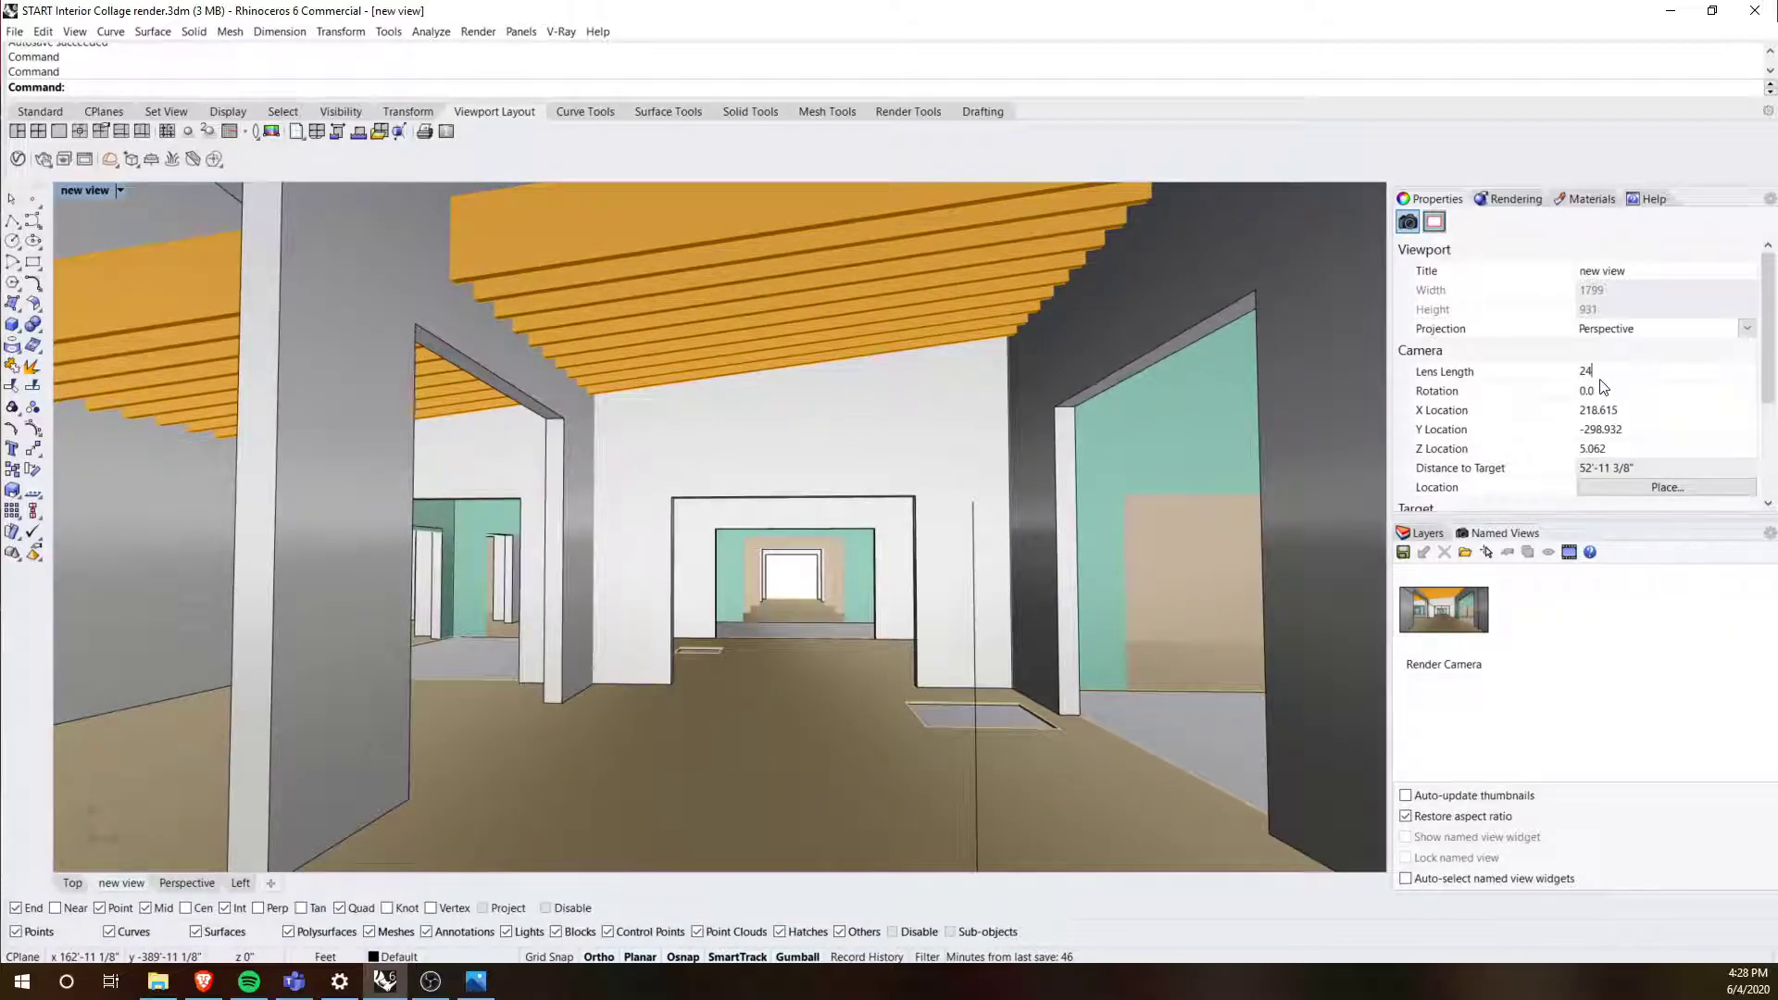
Step: Widen the viewport camera further with a lens length of 24 and recentre the doorways beneath the wood beams
key(Return)
right_drag(846, 549, 804, 580)
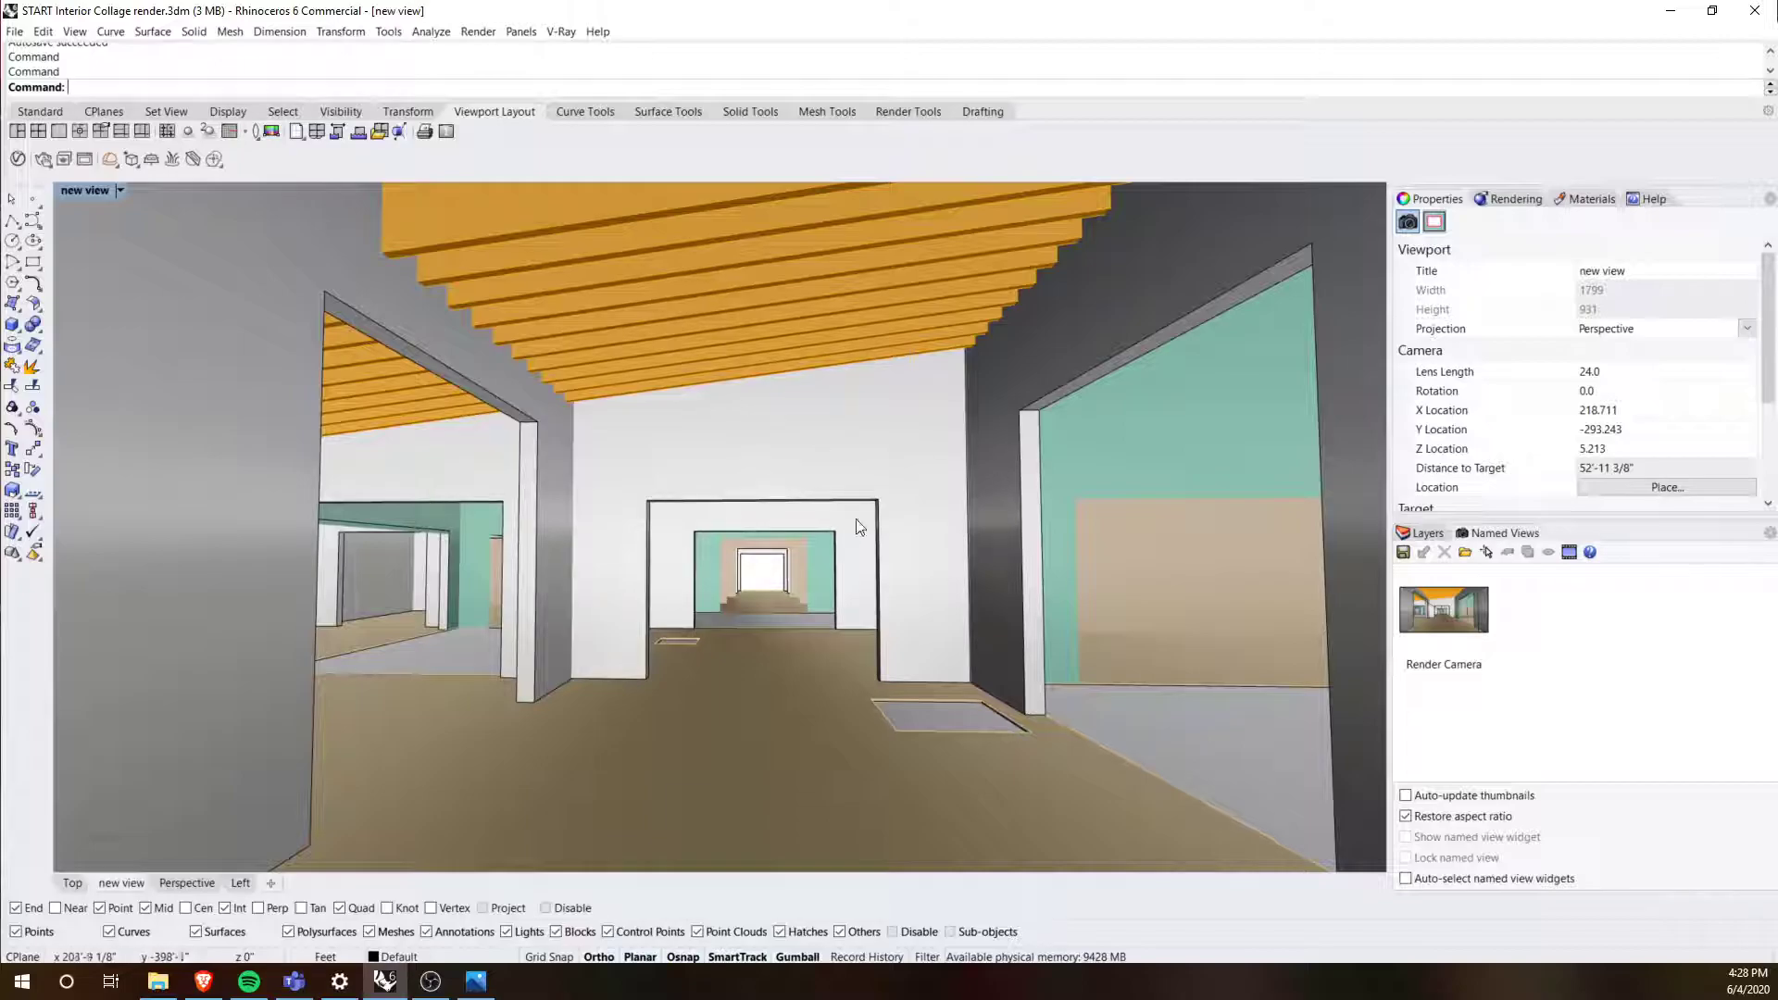
shift+right_drag(783, 642, 739, 527)
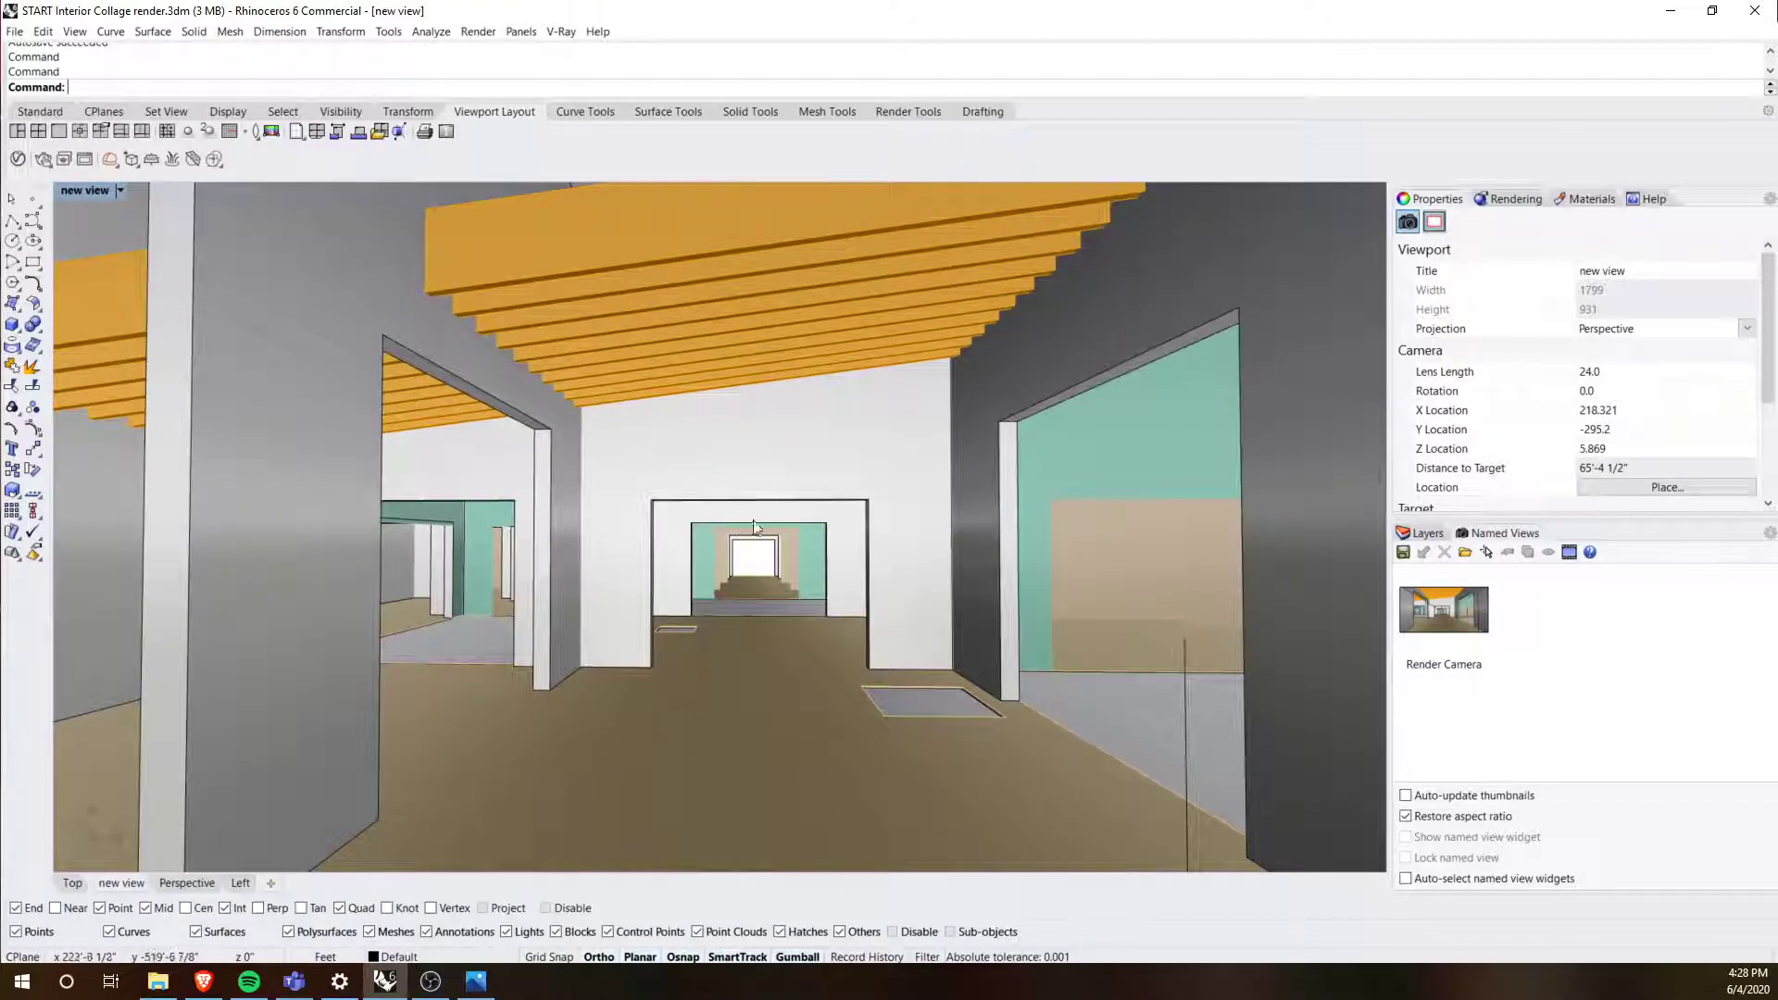
Step: Level the camera by setting its Z target to 5.869, the same as its Z location
drag(1764, 372, 1769, 425)
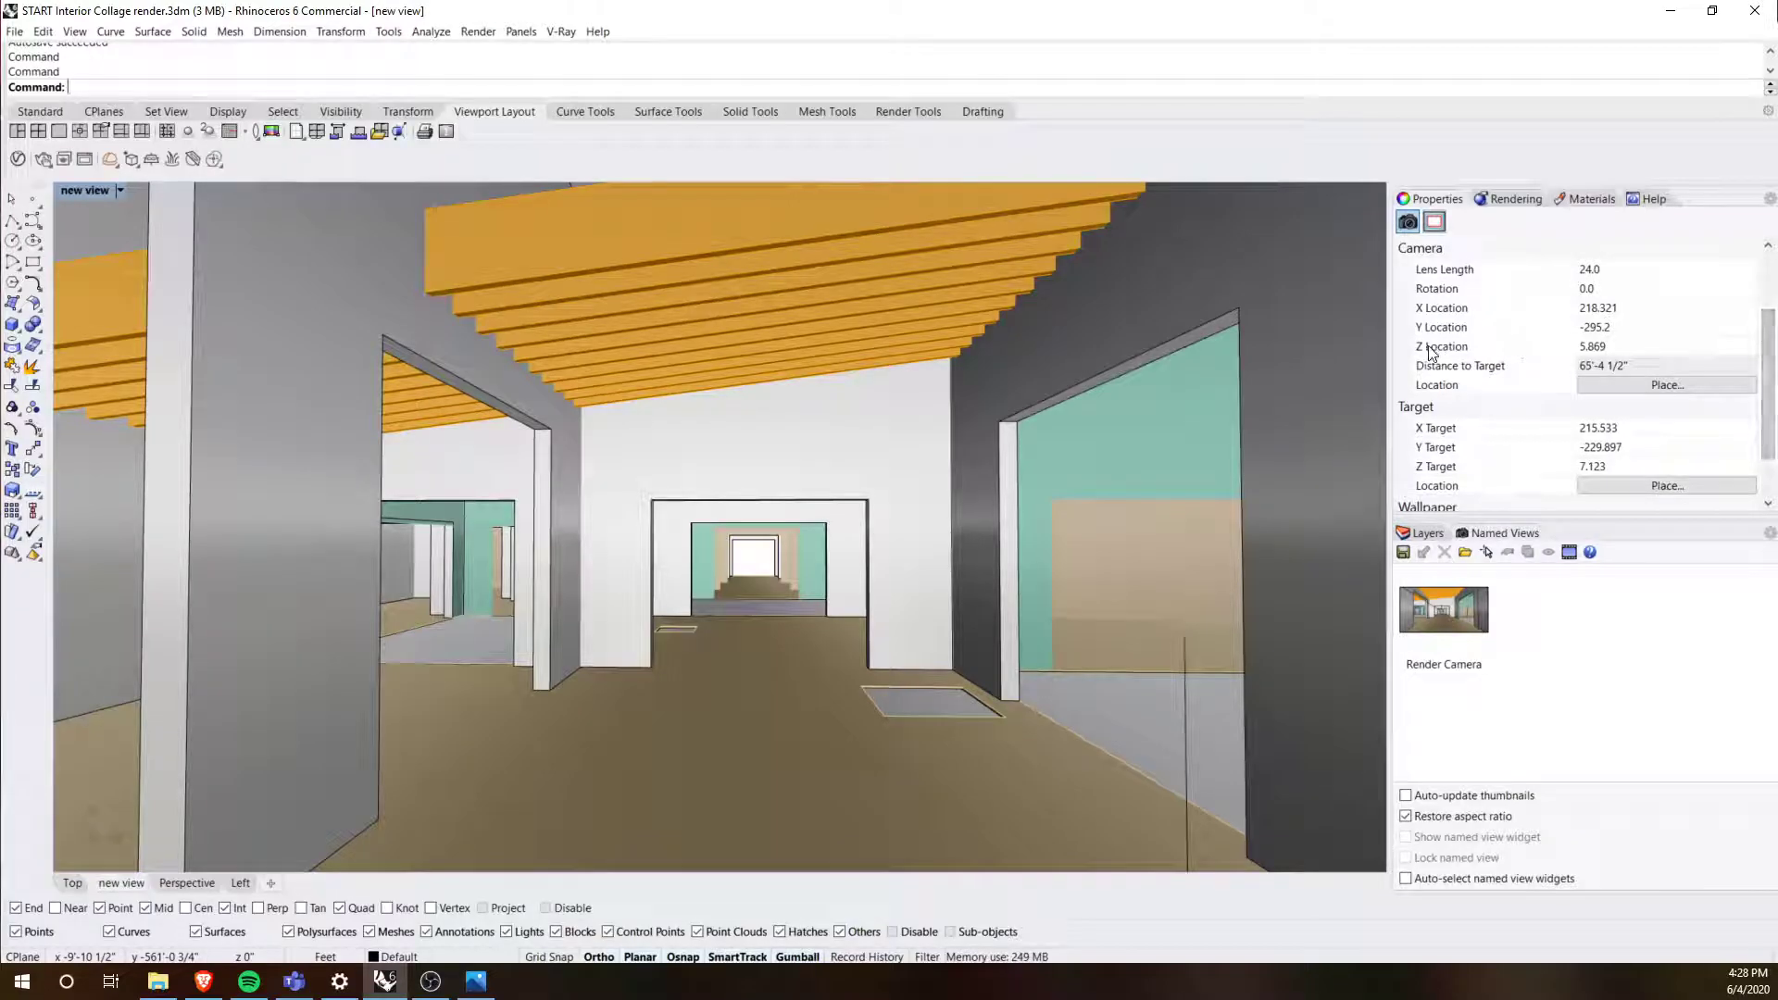
drag(1775, 354, 1774, 374)
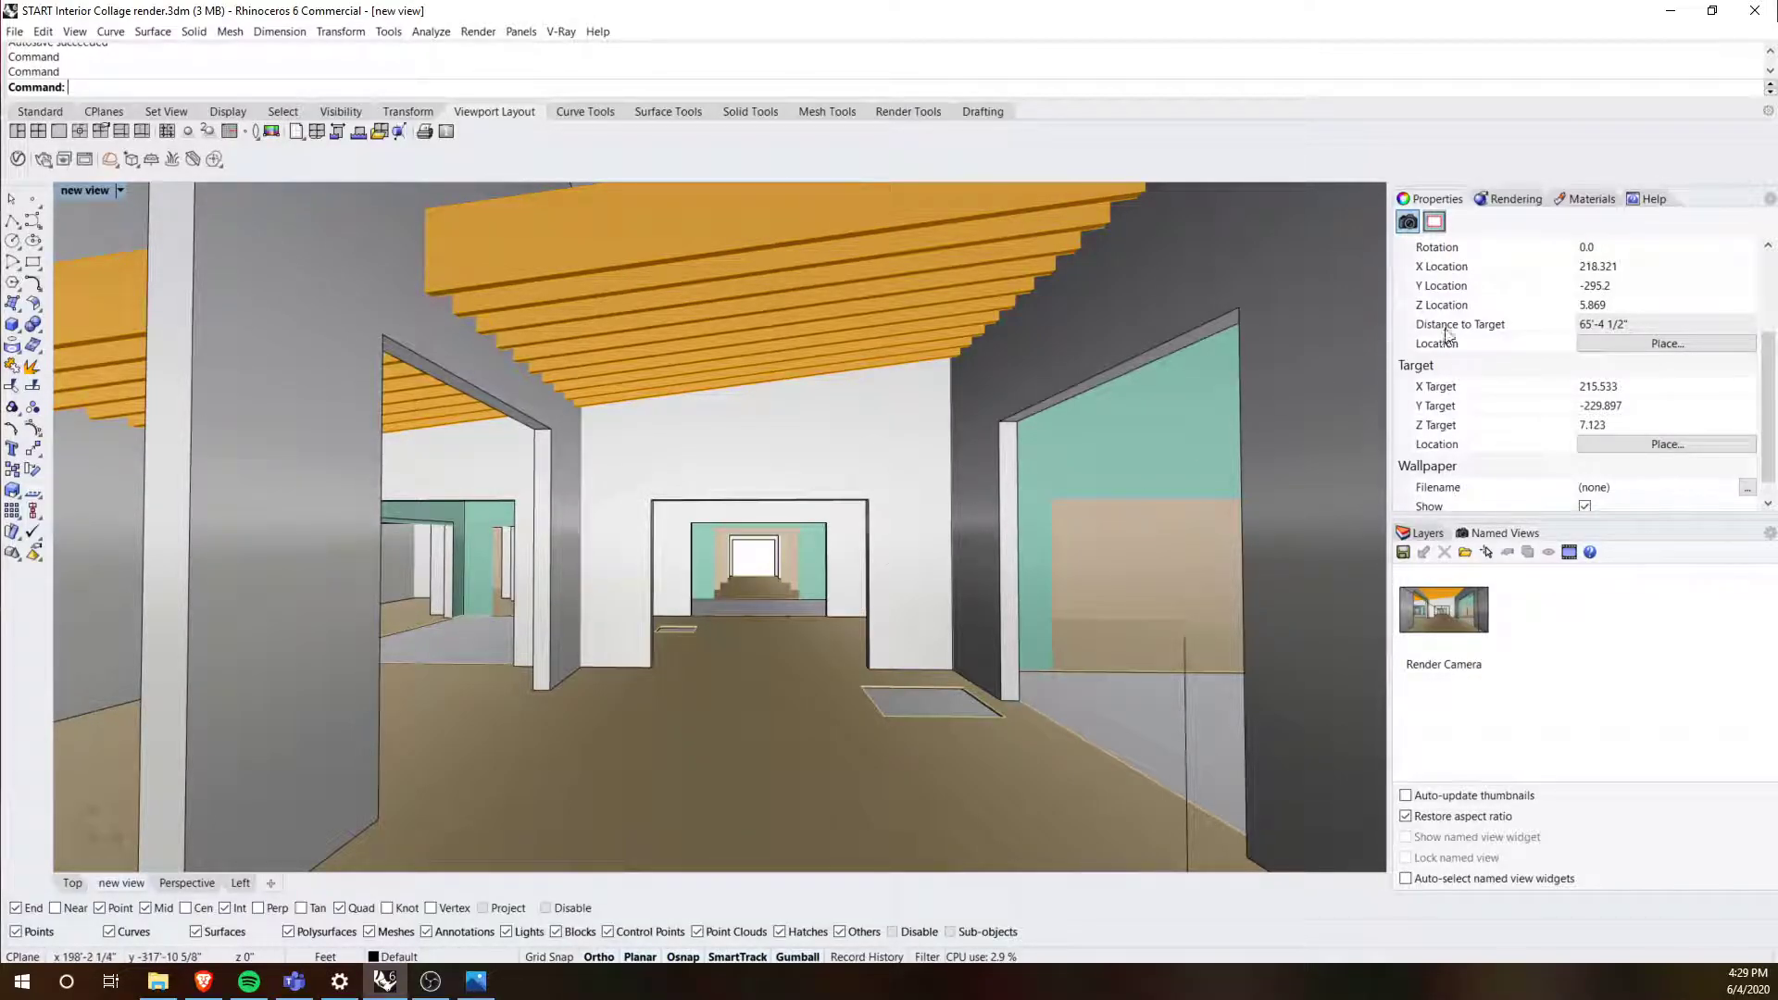
click(1620, 306)
drag(1768, 357, 1768, 442)
click(1567, 358)
click(1613, 431)
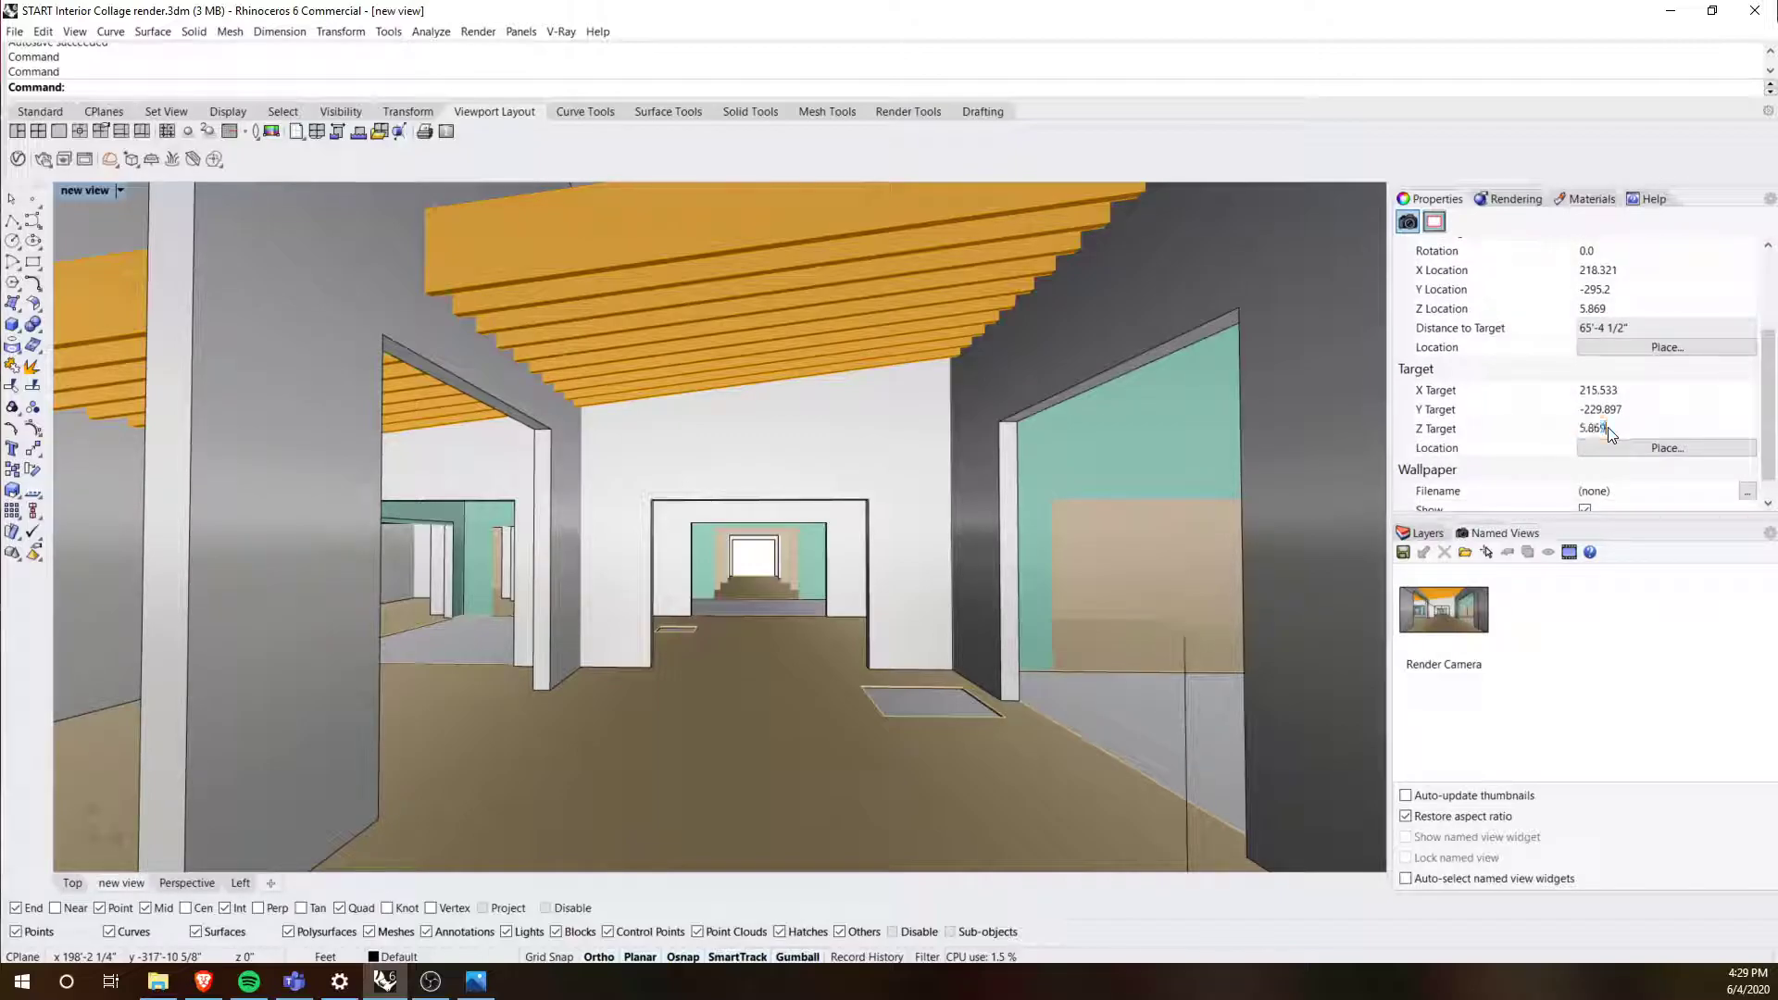
key(Return)
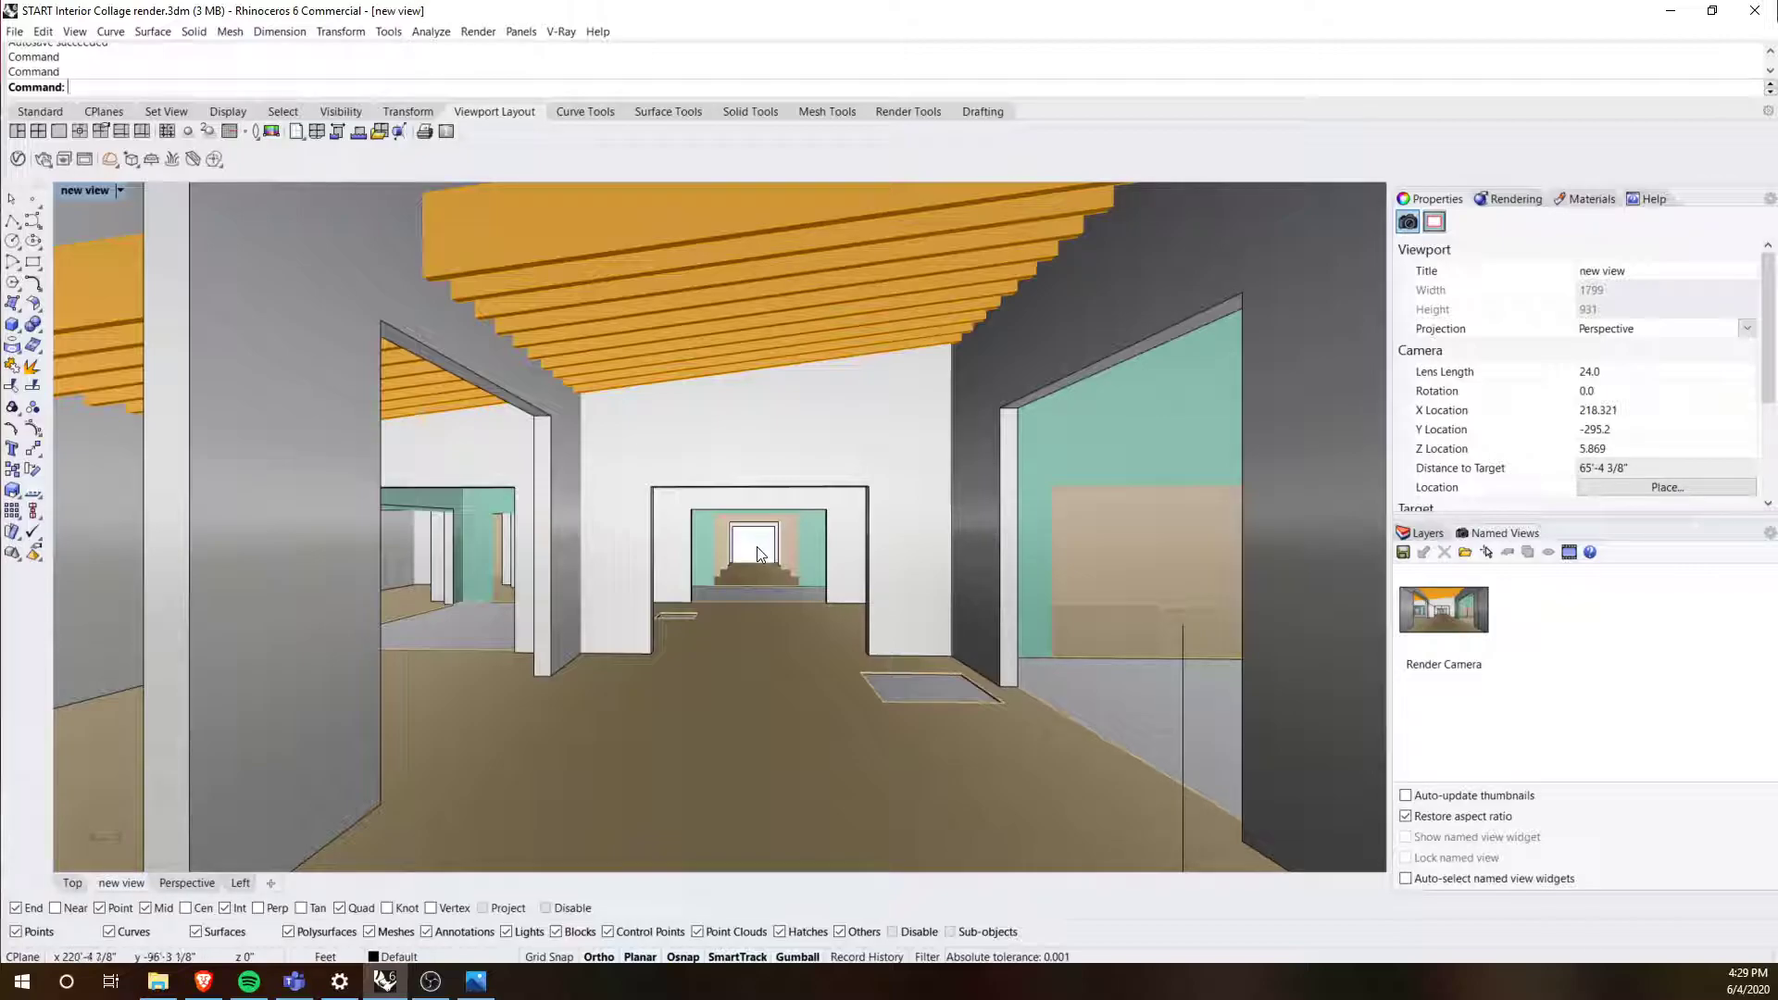
Step: Restore the saved Render Camera named view in the viewport
scroll(786, 524, down, 12)
right_drag(787, 524, 880, 639)
double_click(1447, 611)
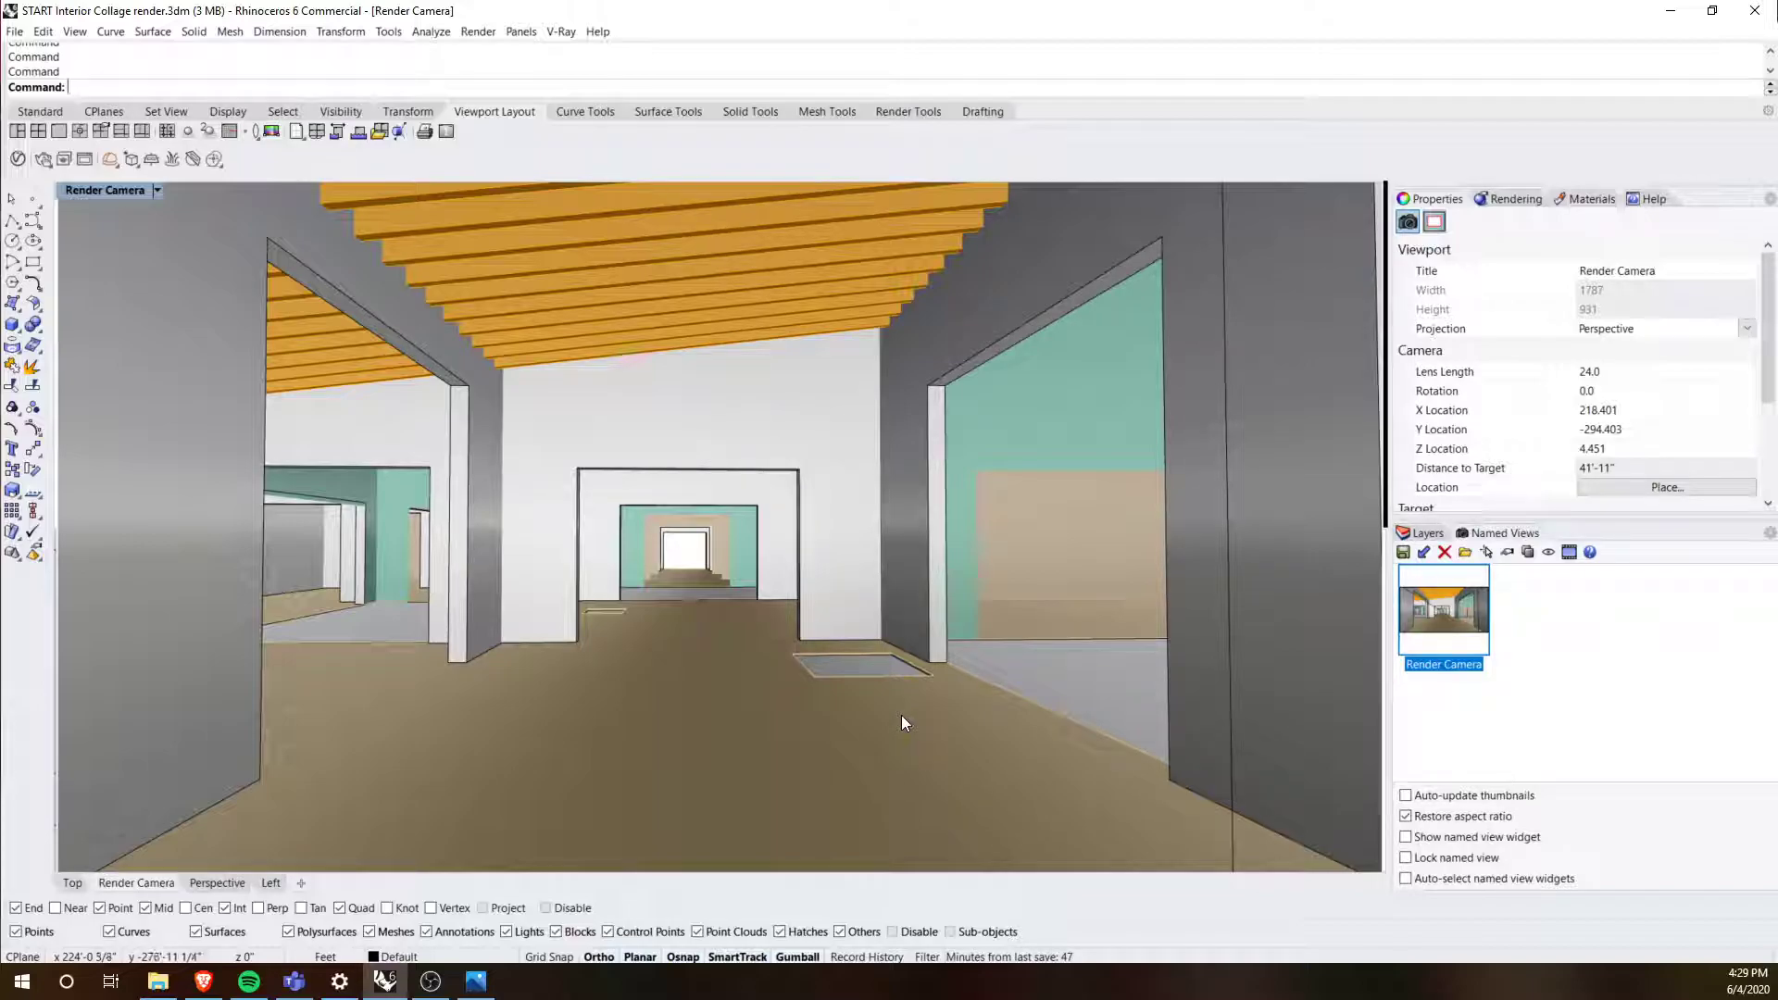
Step: Maximize the Top viewport and bring the interior and forest collage reference images into view
double_click(83, 191)
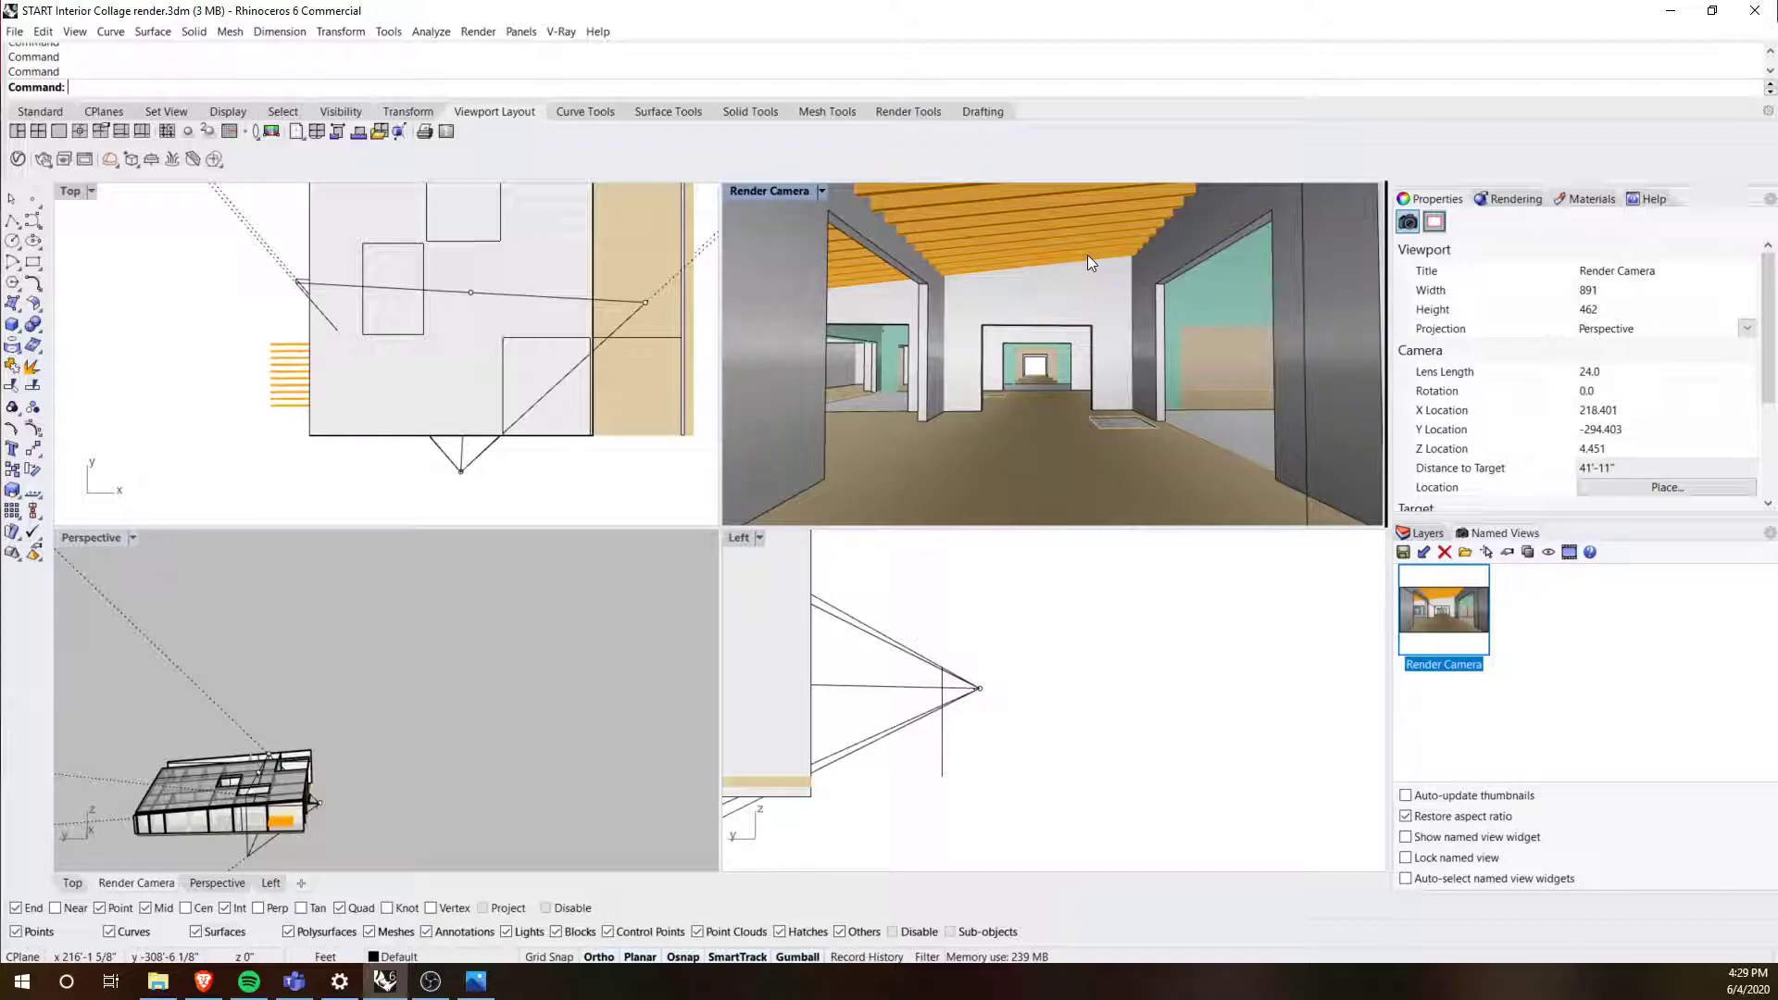
double_click(70, 191)
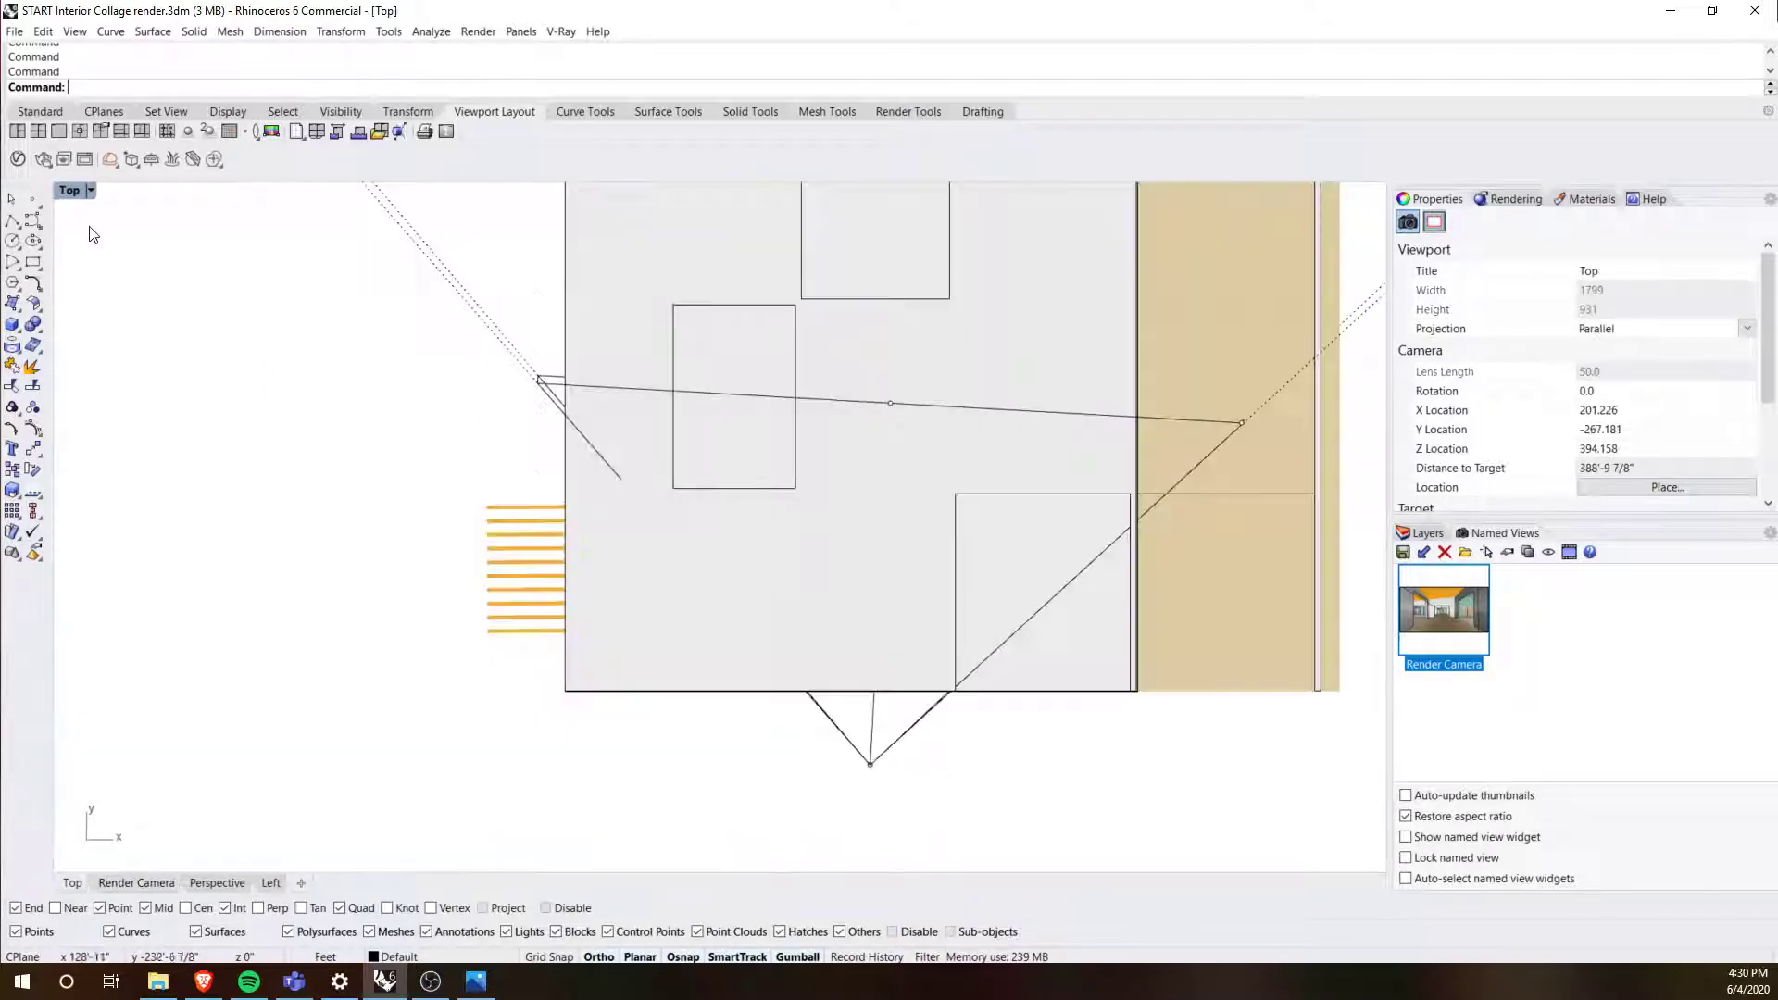
scroll(89, 233, down, 16)
right_drag(92, 239, 995, 617)
right_drag(463, 500, 884, 623)
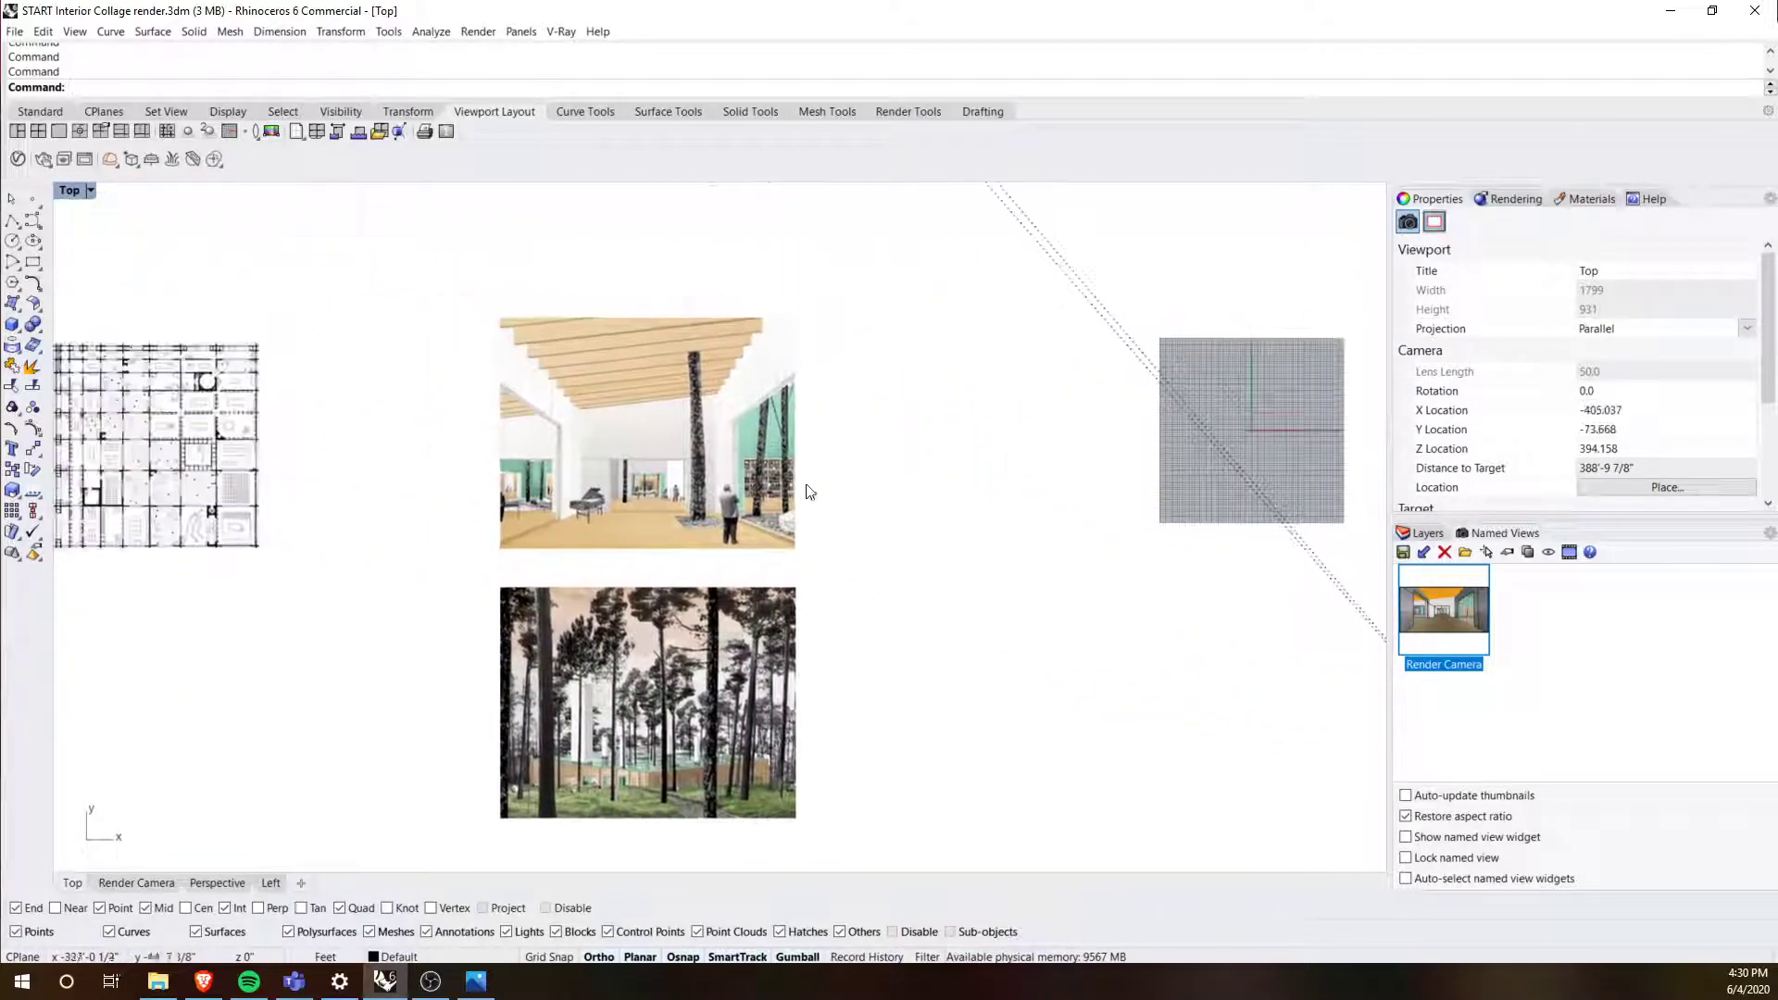